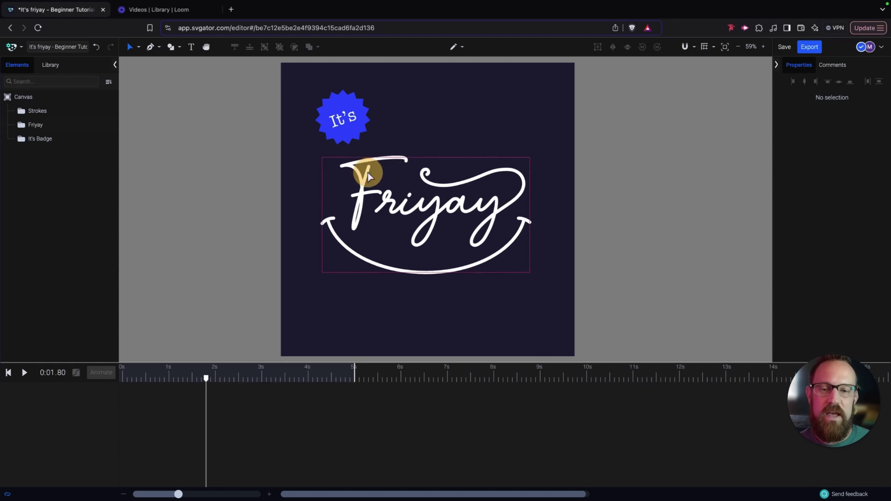
Examine how the artwork is organised: the paths inside the Friyay group, and the Strokes and It's Badge groups.
{"action": "double_click", "coordinate": [367, 185]}
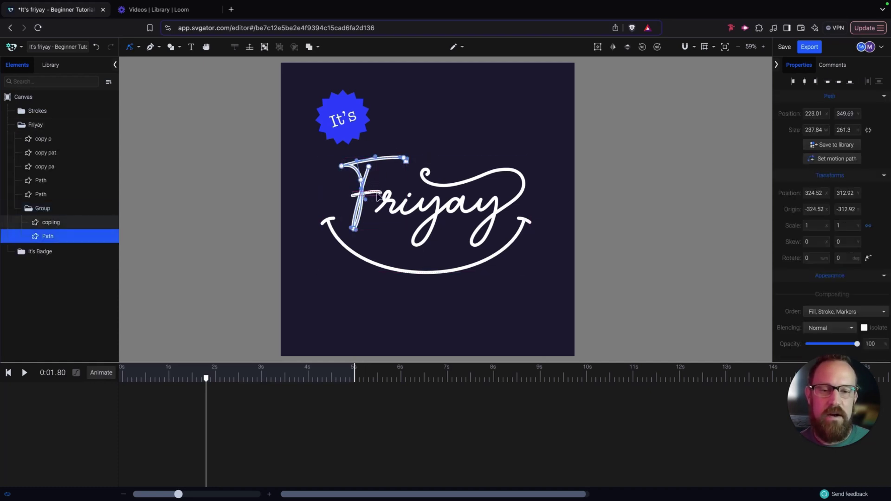
{"action": "left_click", "coordinate": [377, 211]}
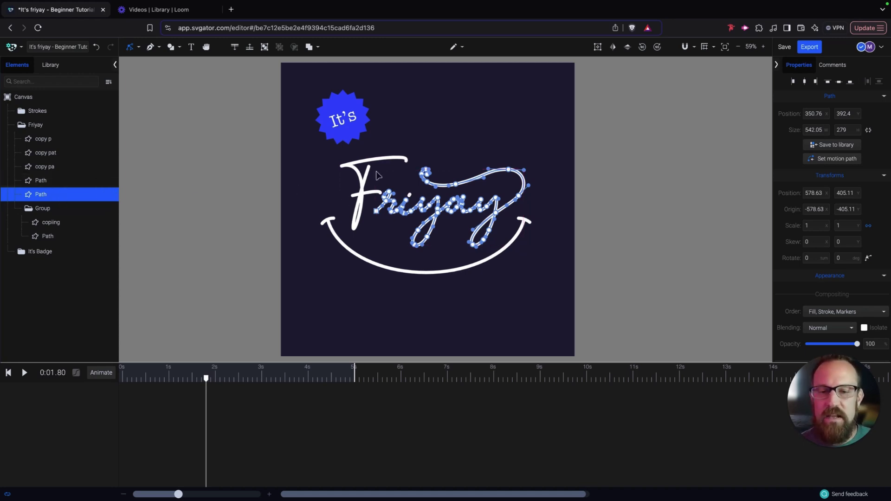
{"action": "left_click", "coordinate": [303, 174]}
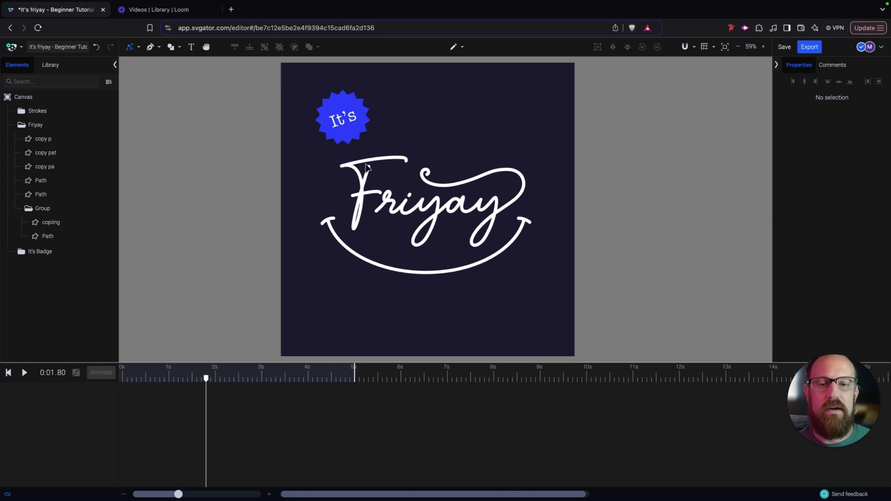
{"action": "left_click", "coordinate": [22, 127]}
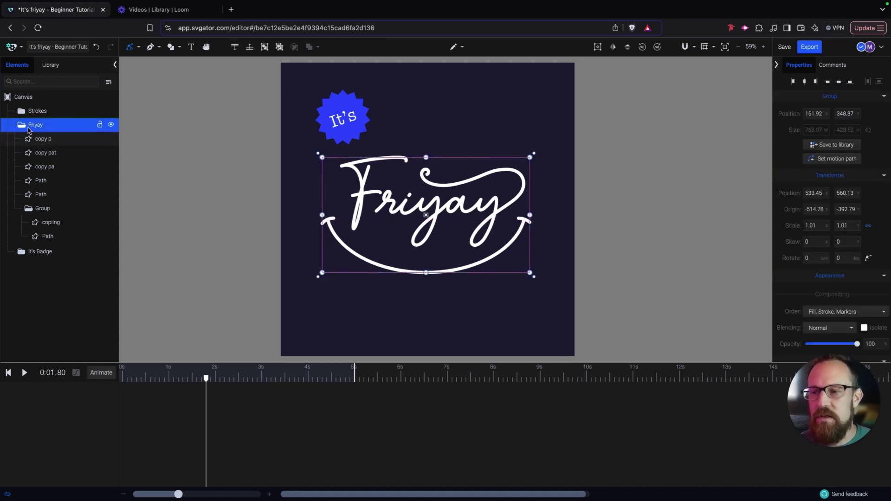
{"action": "left_click", "coordinate": [21, 124]}
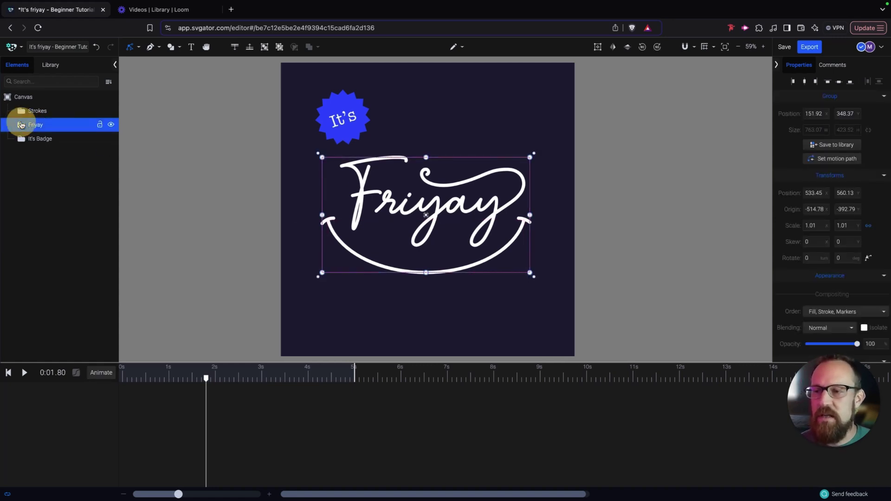
{"action": "left_click", "coordinate": [51, 111]}
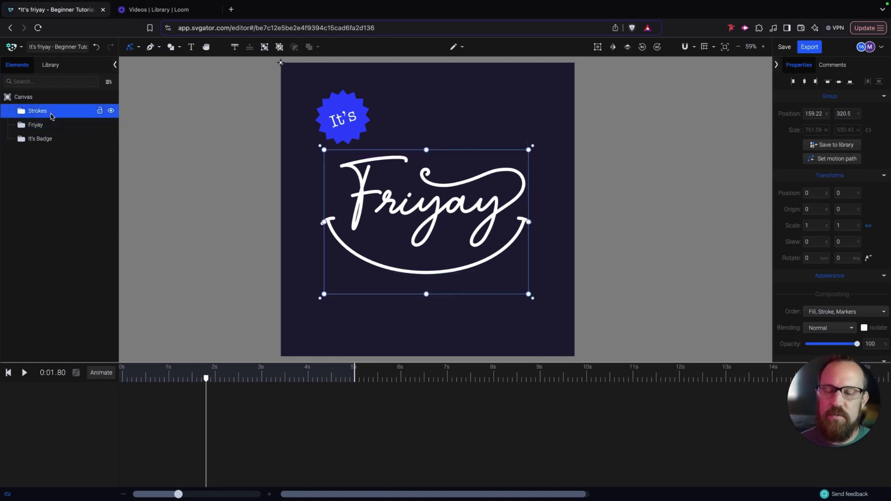
{"action": "left_click", "coordinate": [55, 140]}
{"action": "left_click", "coordinate": [112, 138]}
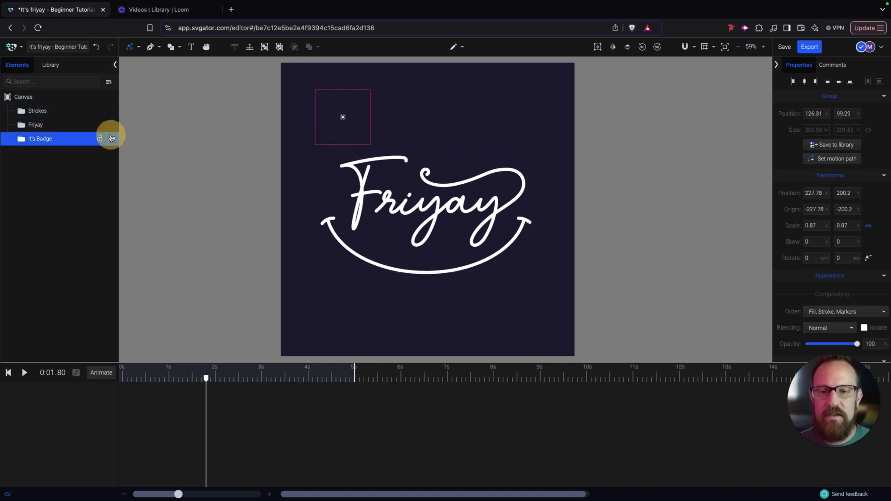
{"action": "left_click", "coordinate": [111, 138]}
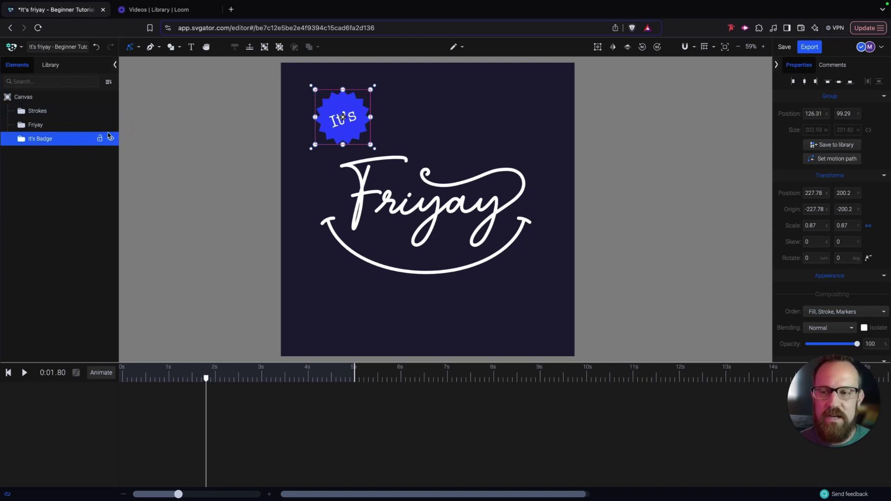
{"action": "left_click", "coordinate": [71, 110]}
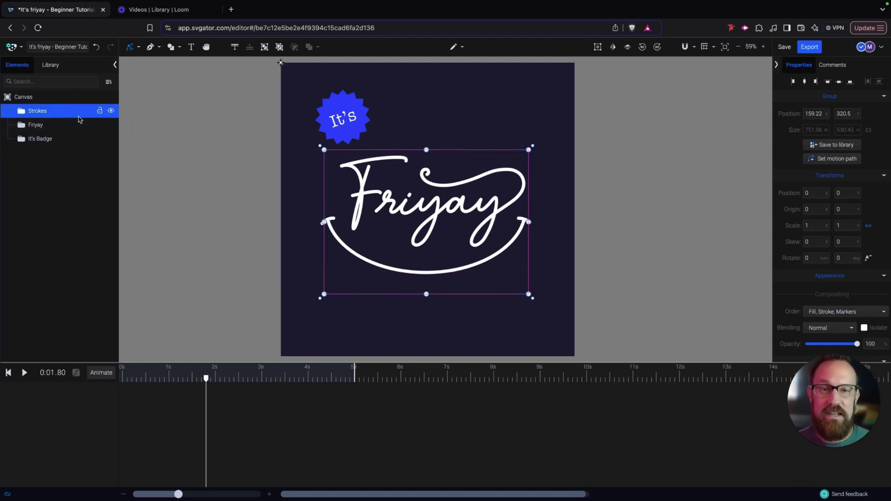
Recolour the stroke of all seven paths in the Friyay group, including its nested group, to a near-black navy, #111120.
{"action": "left_click", "coordinate": [60, 126]}
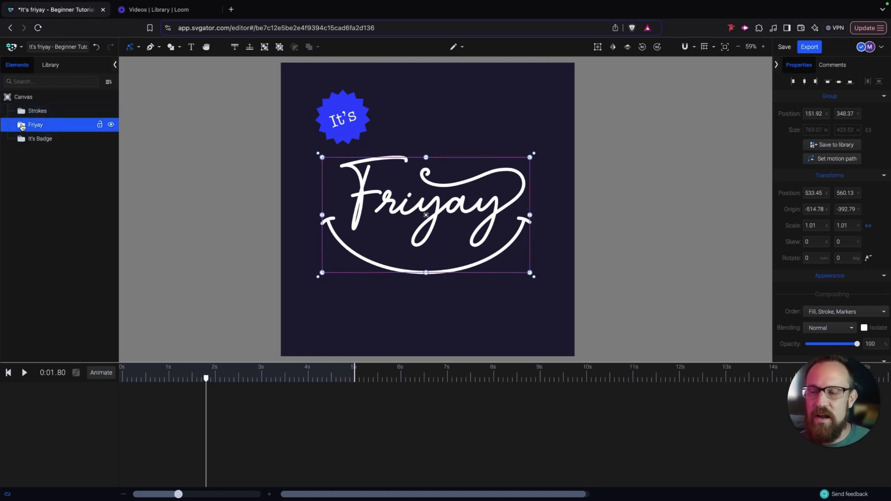
{"action": "left_click", "coordinate": [21, 126]}
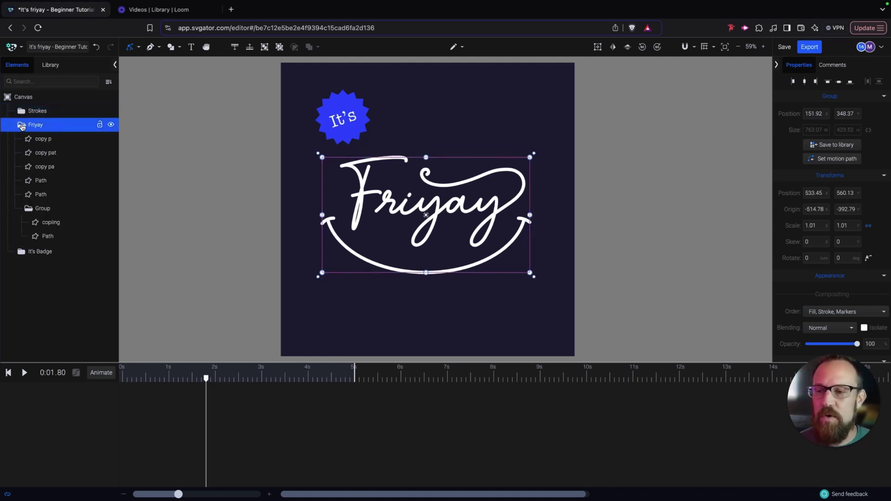
{"action": "left_click", "coordinate": [50, 140]}
{"action": "left_click", "coordinate": [42, 194], "text": "shift"}
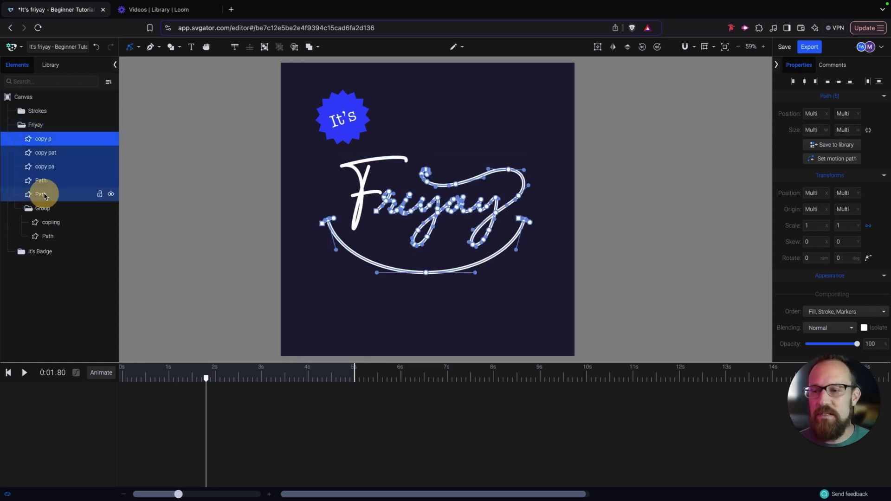
{"action": "left_click", "coordinate": [46, 224], "text": "shift"}
{"action": "left_click", "coordinate": [47, 236], "text": "shift"}
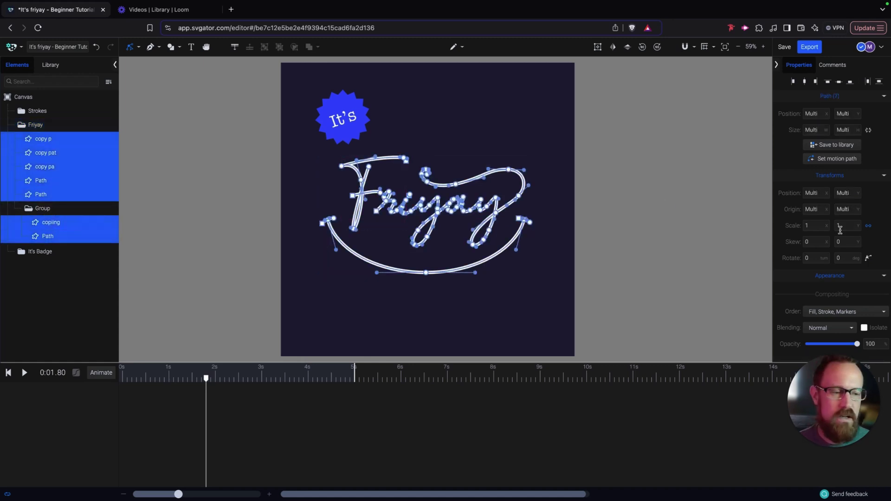
{"action": "scroll", "coordinate": [831, 235], "scroll_direction": "down", "scroll_amount": 3}
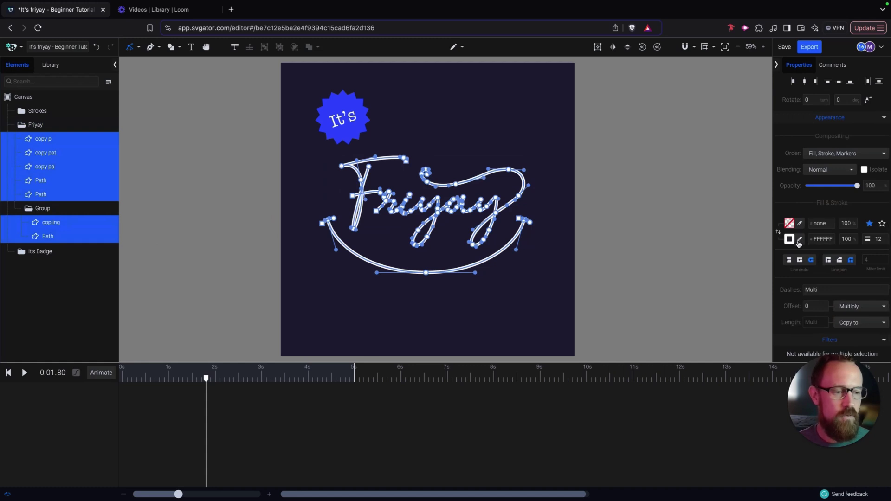
{"action": "left_click", "coordinate": [799, 239]}
{"action": "left_click", "coordinate": [513, 135]}
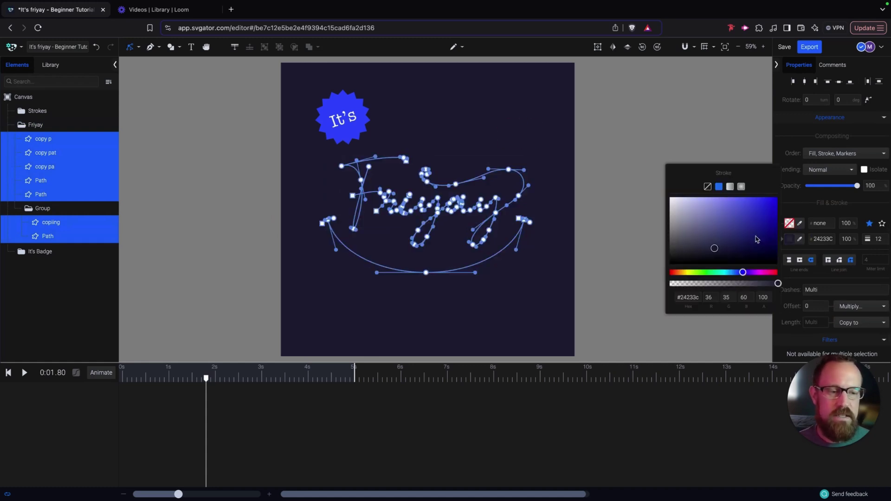
{"action": "left_click_drag", "start_coordinate": [710, 250], "coordinate": [721, 256]}
{"action": "left_click", "coordinate": [573, 167]}
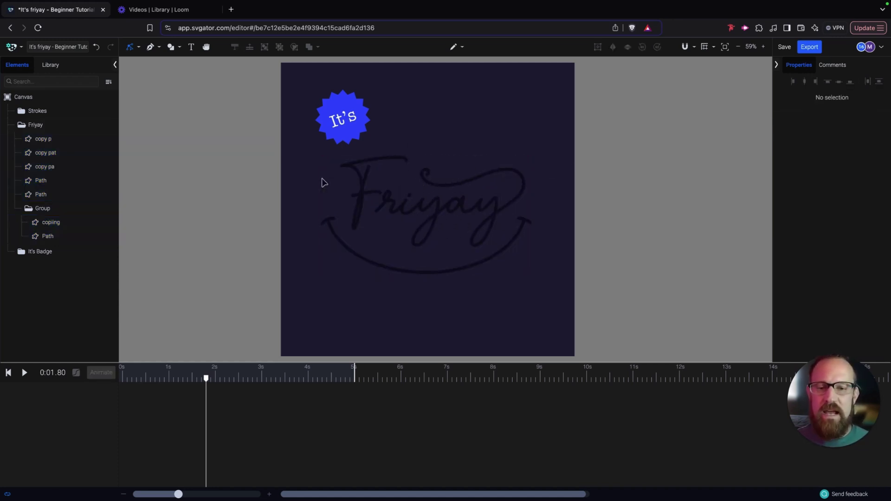
Collapse the Friyay group and duplicate it.
{"action": "left_click", "coordinate": [21, 125]}
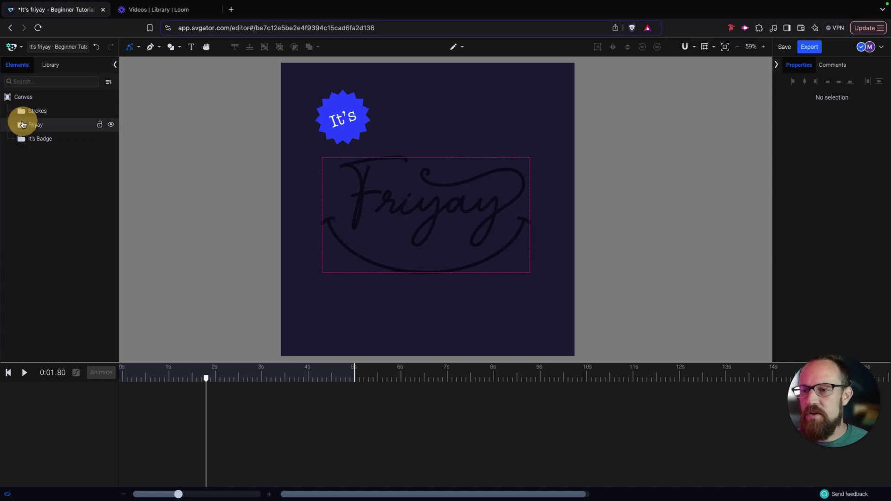
{"action": "left_click", "coordinate": [48, 125]}
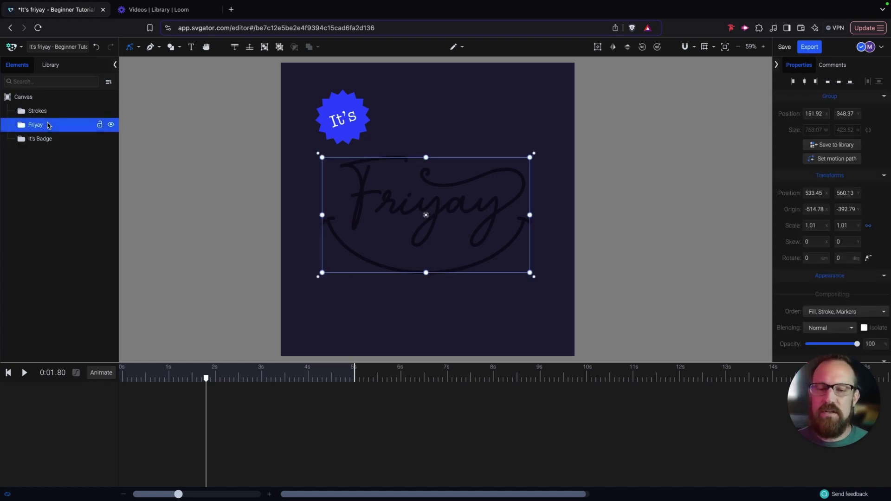
{"action": "key", "text": "ctrl+d"}
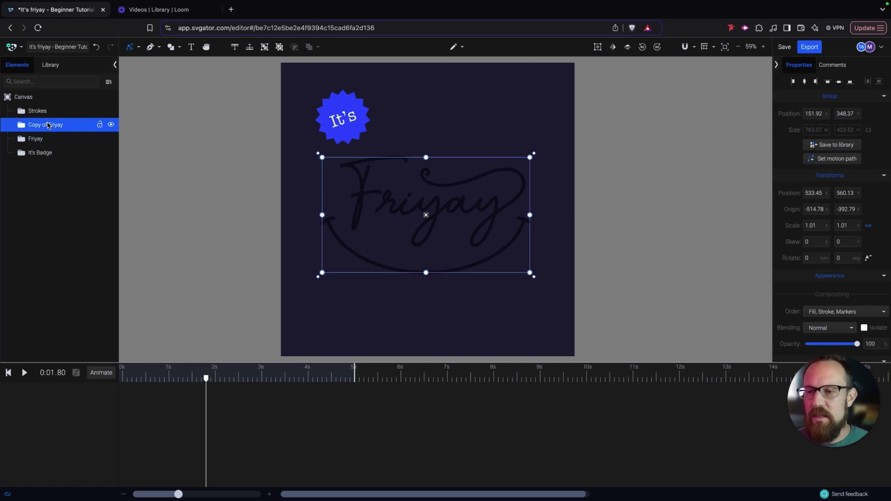
Rename the duplicated Friyay group as Blue Friyay.
{"action": "left_click", "coordinate": [48, 125]}
{"action": "left_click", "coordinate": [49, 126]}
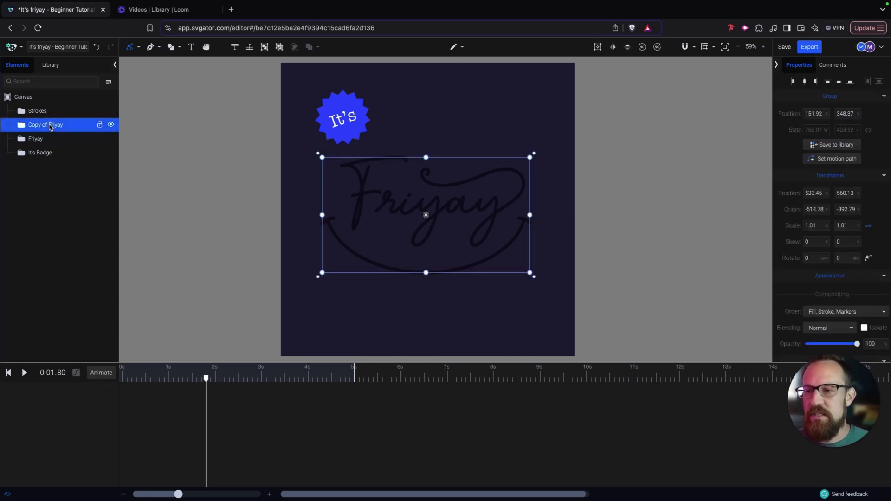
{"action": "left_click", "coordinate": [49, 126]}
{"action": "left_click", "coordinate": [51, 126]}
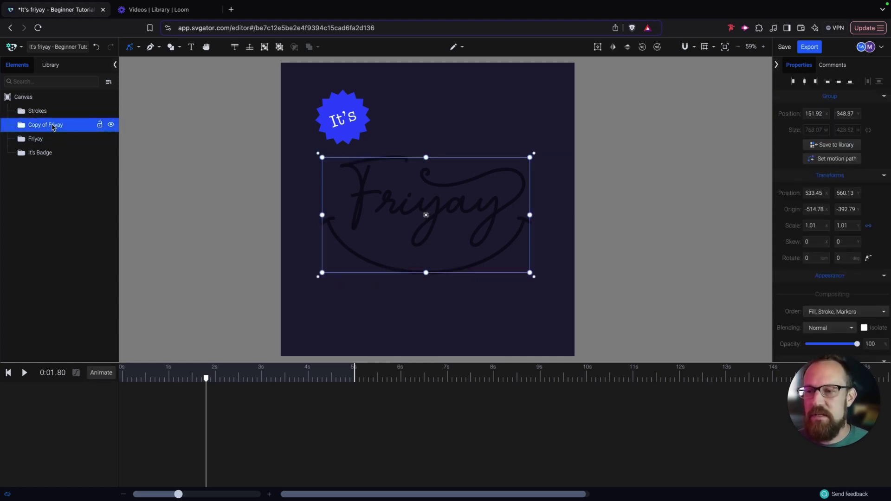
{"action": "double_click", "coordinate": [50, 126]}
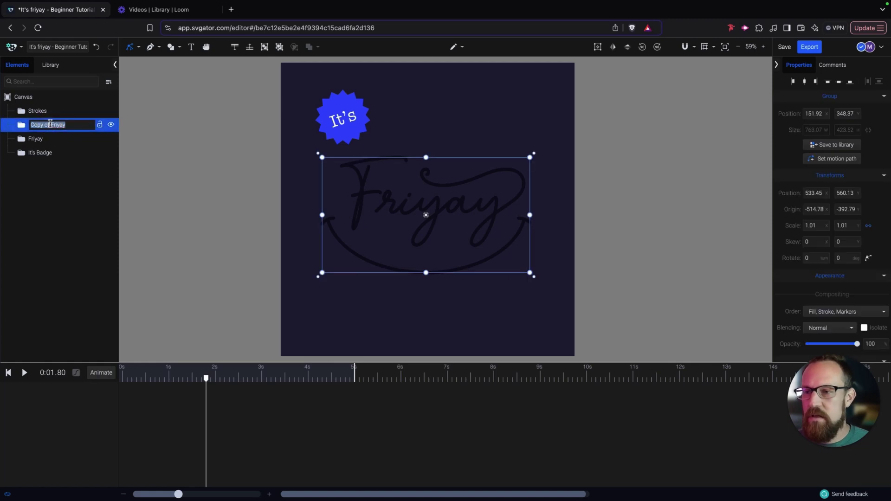
{"action": "left_click", "coordinate": [102, 127]}
{"action": "key", "text": "BackSpace"}
{"action": "key", "text": "BackSpace"}
{"action": "key", "text": "BackSpace"}
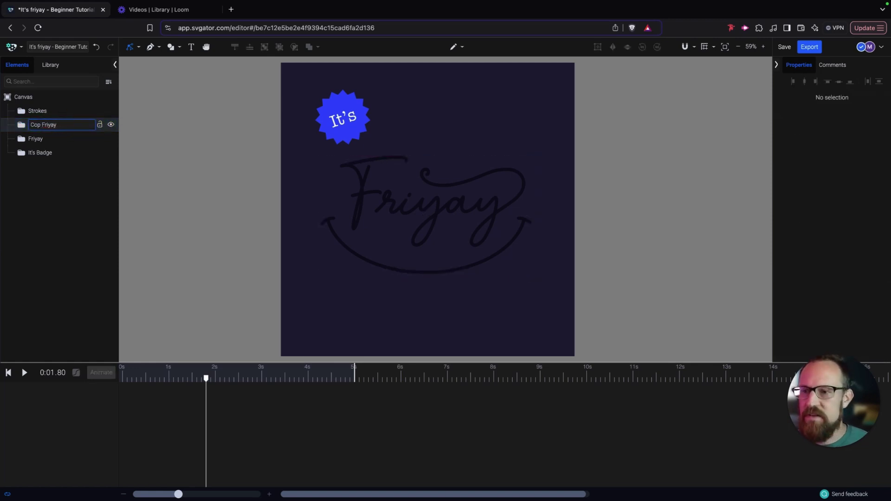
{"action": "type", "text": "Blue"}
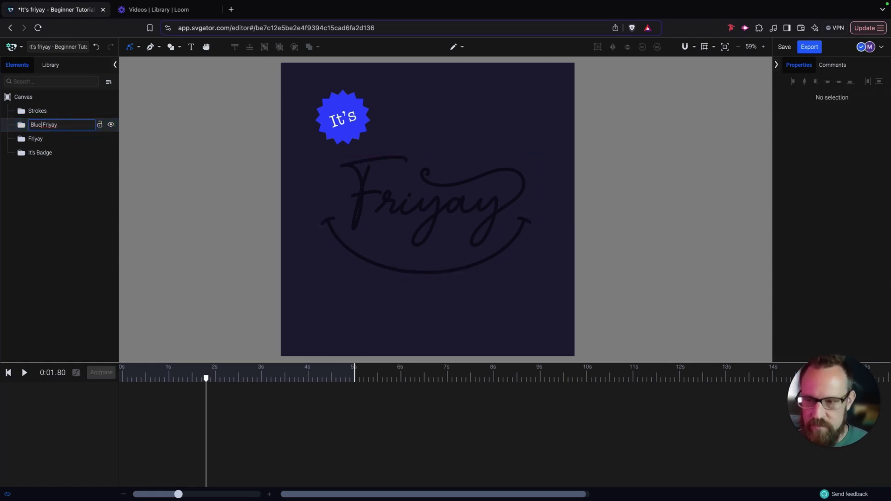
{"action": "key", "text": "Return"}
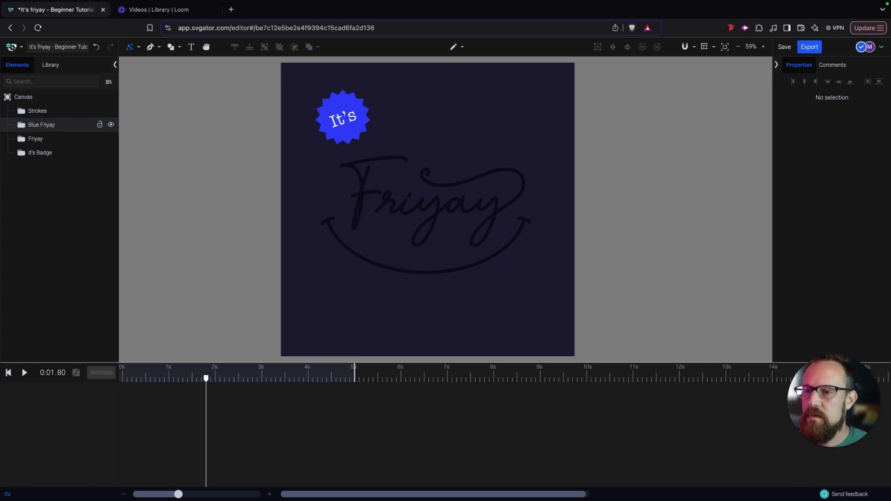
Set the stroke of all seven paths in the Blue Friyay group to the It's badge's blue, #3850FF, by sampling it.
{"action": "left_click", "coordinate": [51, 124]}
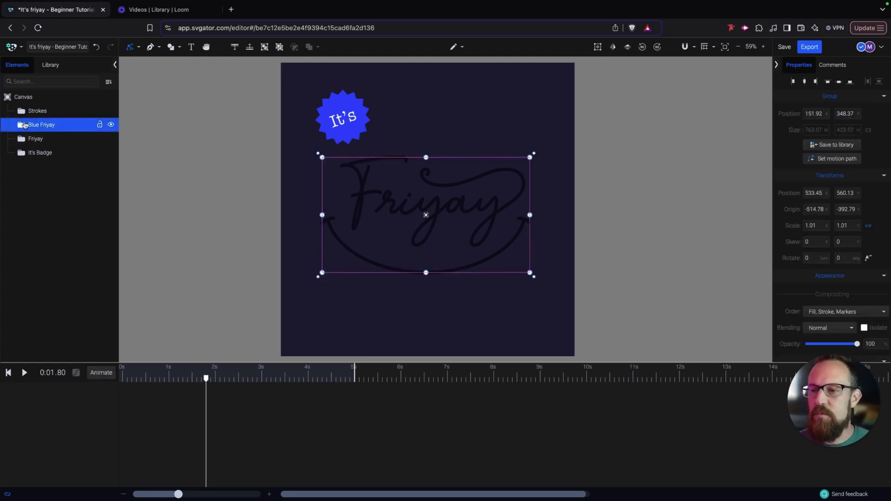
{"action": "left_click", "coordinate": [24, 125]}
{"action": "left_click", "coordinate": [41, 140]}
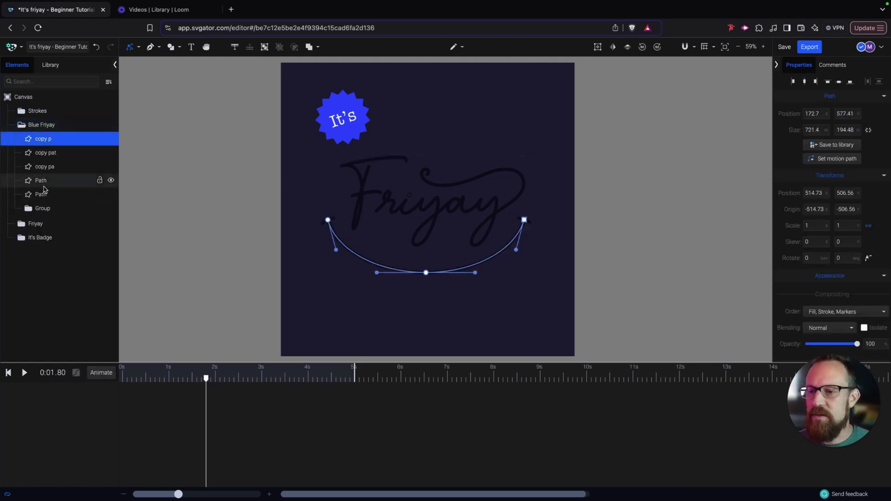
{"action": "left_click", "coordinate": [40, 193], "text": "shift"}
{"action": "left_click", "coordinate": [29, 208]}
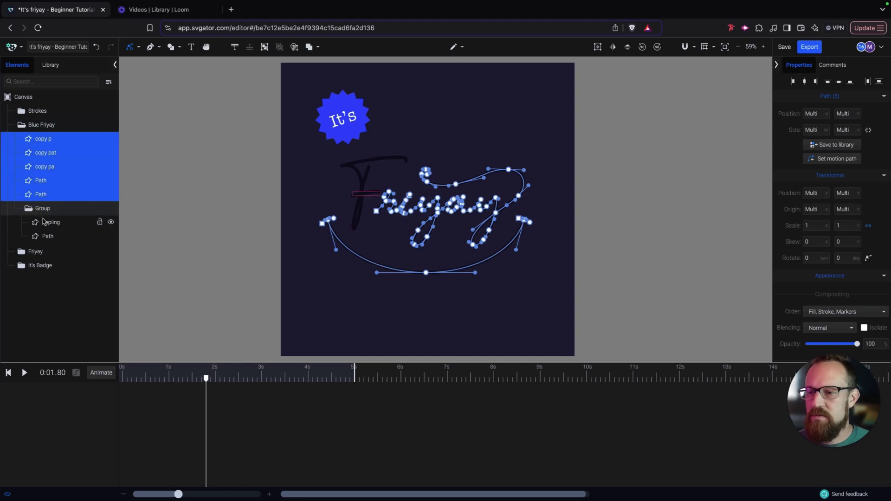
{"action": "left_click", "coordinate": [44, 223], "text": "shift"}
{"action": "left_click", "coordinate": [44, 236], "text": "shift"}
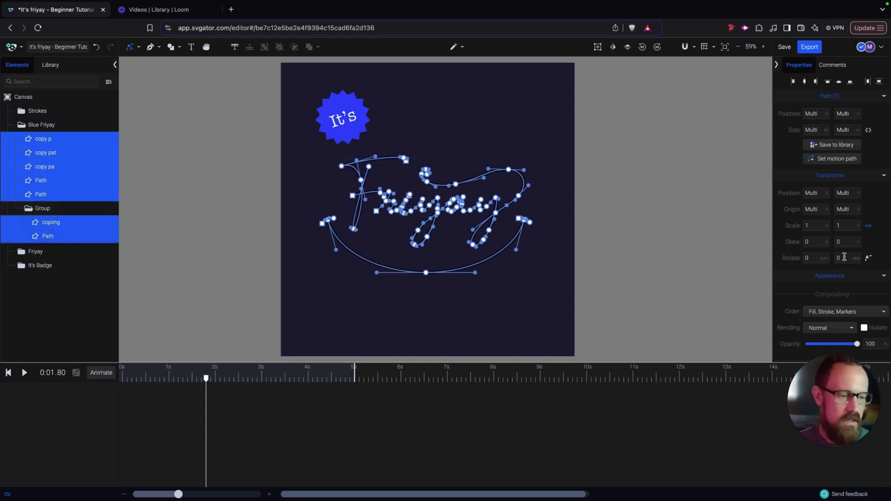
{"action": "scroll", "coordinate": [845, 257], "scroll_direction": "down", "scroll_amount": 3}
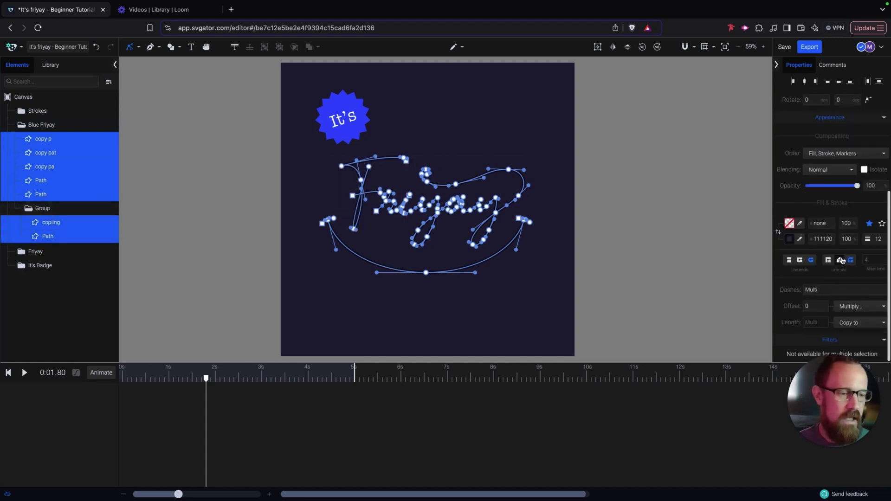
{"action": "left_click", "coordinate": [801, 240]}
{"action": "left_click", "coordinate": [361, 107]}
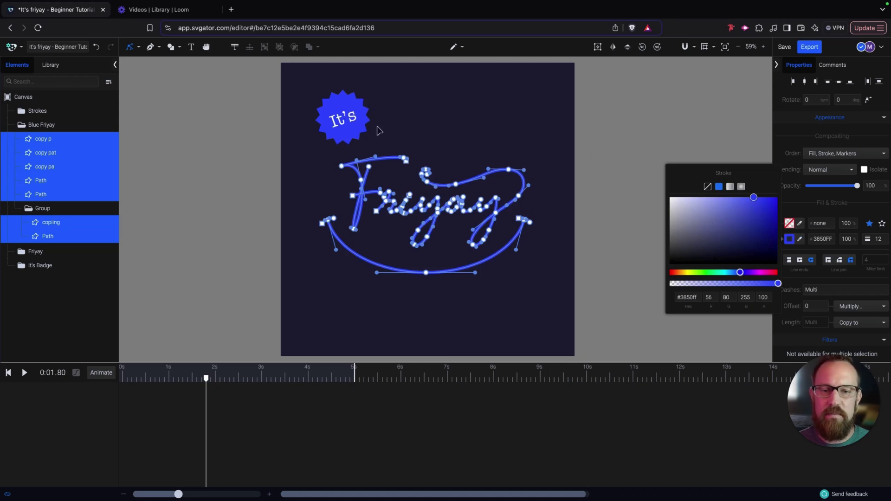
Inspect individual paths in the Blue Friyay group, including the two nested ones that form the letter F.
{"action": "left_click", "coordinate": [60, 166]}
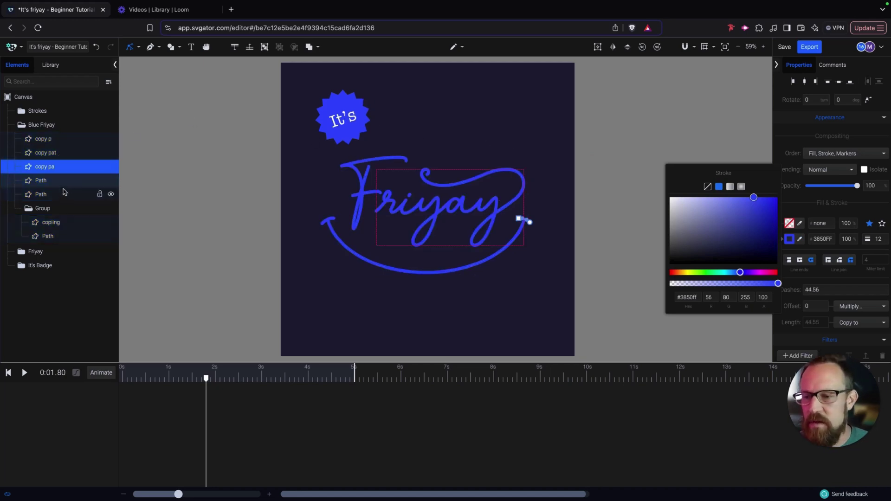
{"action": "left_click", "coordinate": [54, 223]}
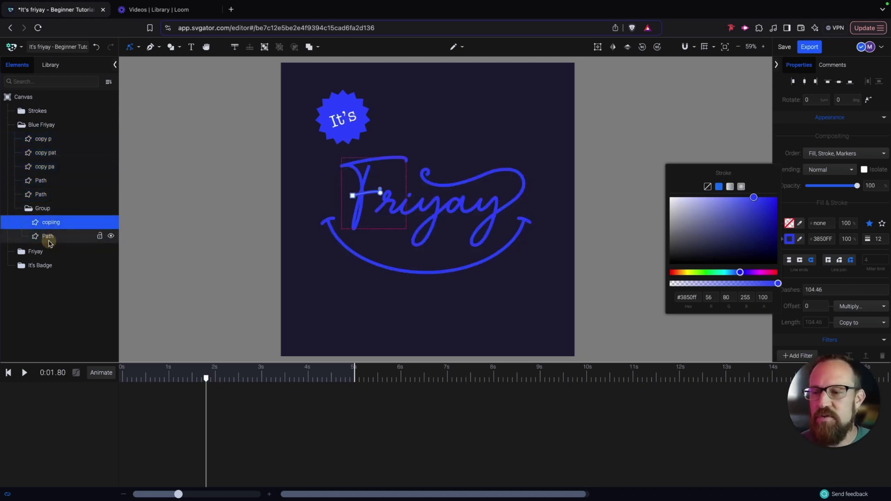
{"action": "left_click", "coordinate": [49, 241]}
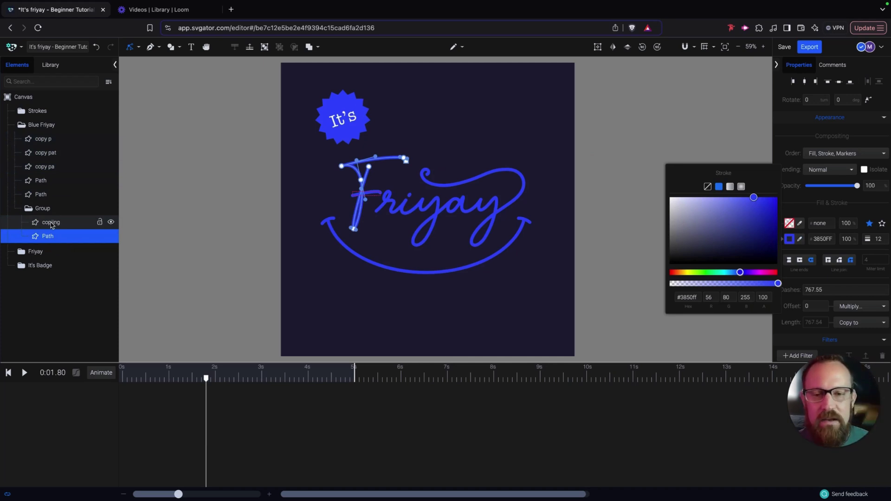
{"action": "scroll", "coordinate": [216, 194], "scroll_direction": "down", "scroll_amount": 1}
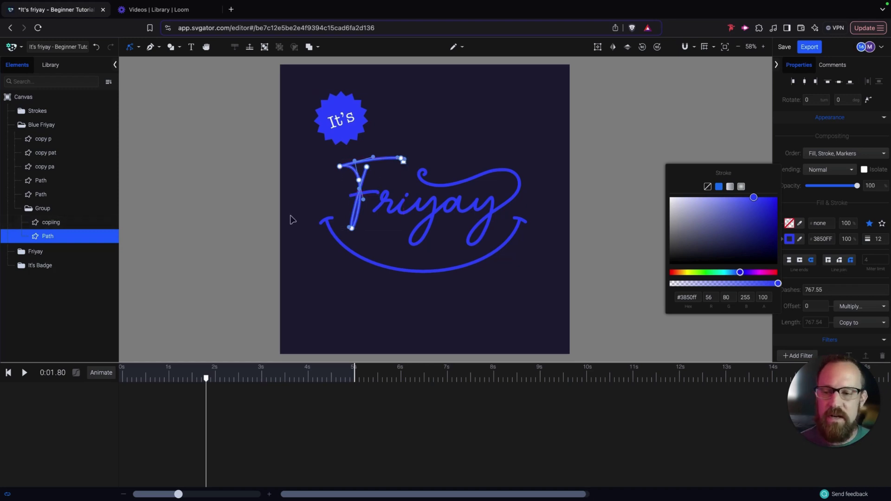
Rename the two nested paths that form the letter F as 1 (main stroke) and 2 (crossbar).
{"action": "double_click", "coordinate": [47, 236]}
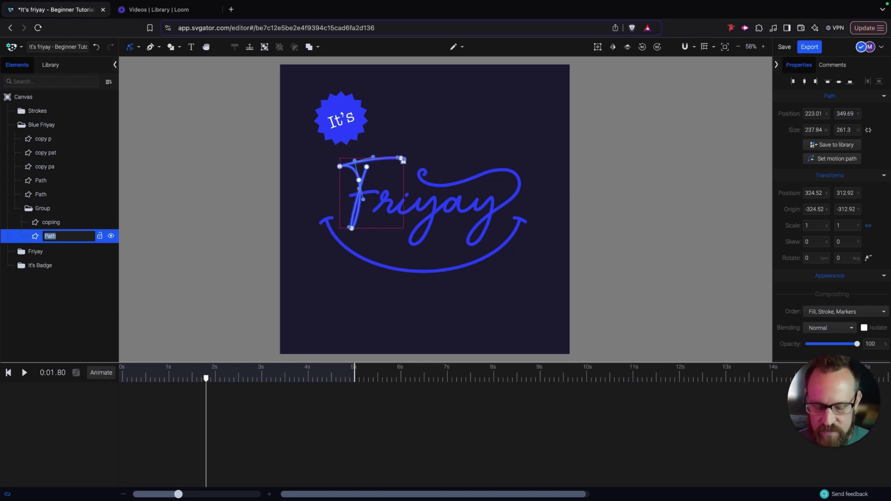
{"action": "type", "text": "1"}
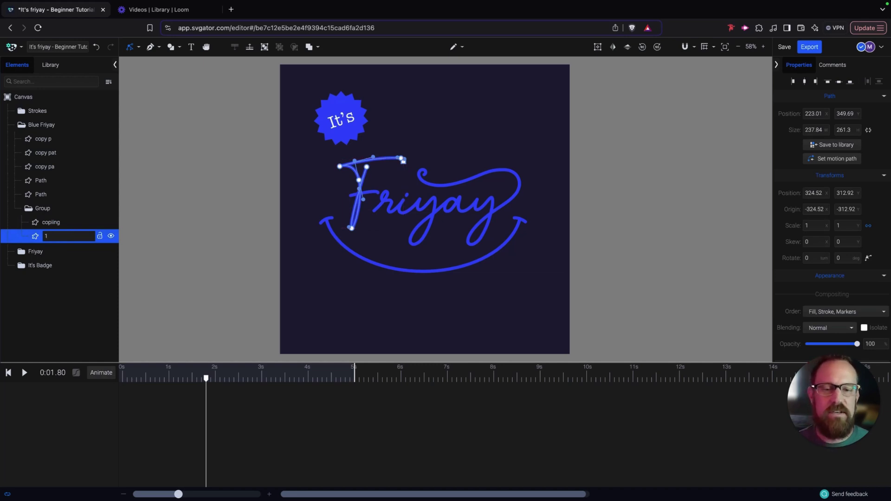
{"action": "key", "text": "Return"}
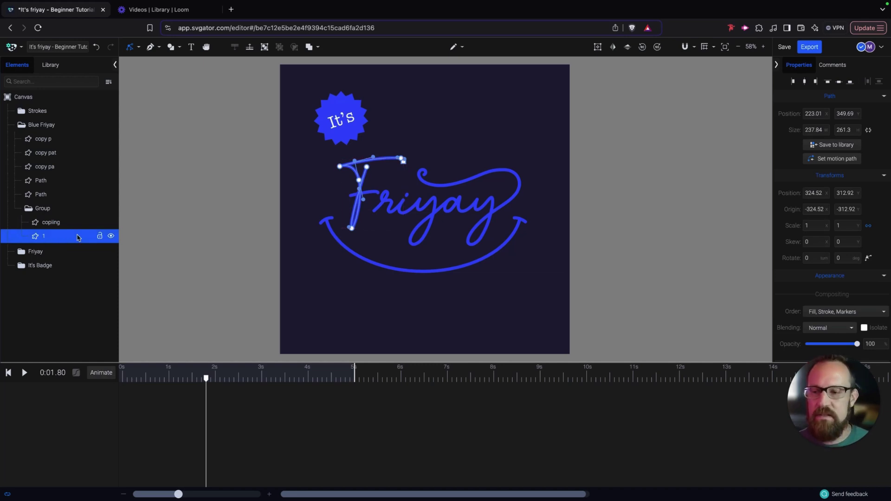
{"action": "left_click", "coordinate": [57, 223]}
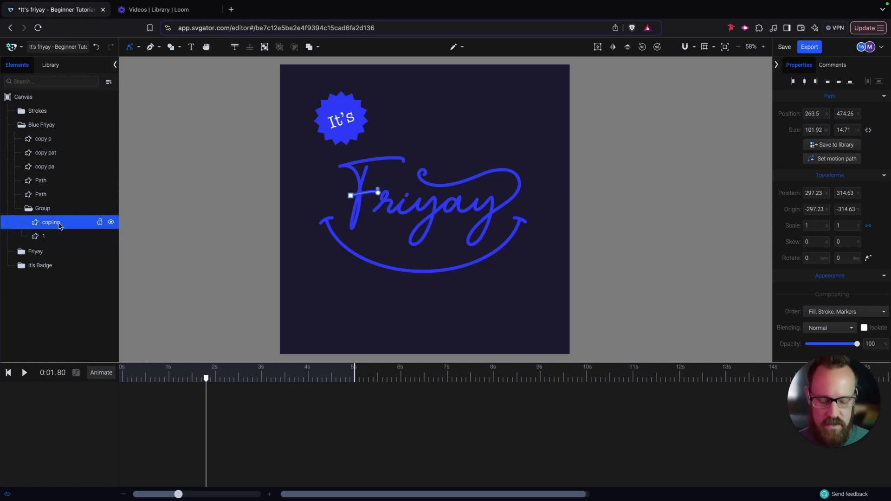
{"action": "double_click", "coordinate": [60, 225]}
{"action": "type", "text": "2"}
{"action": "key", "text": "Return"}
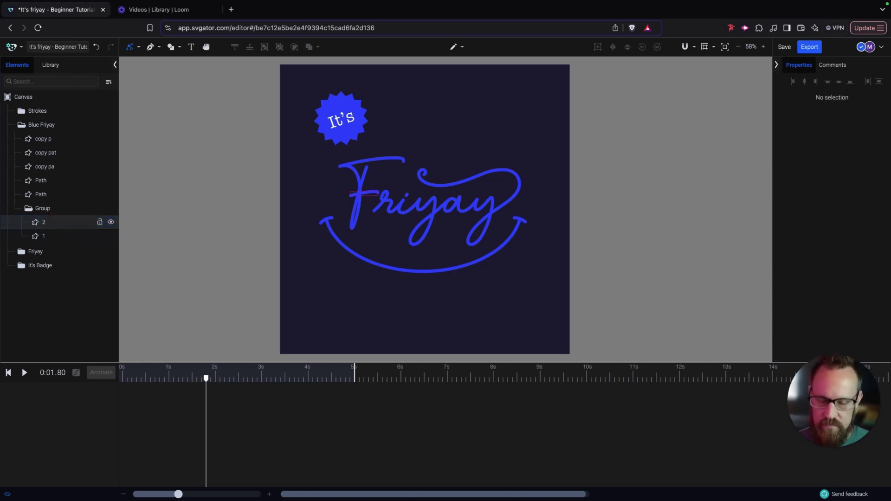
Rename the path of the remaining Friyay letters as 3 and the path above it as Dot.
{"action": "left_click", "coordinate": [41, 194]}
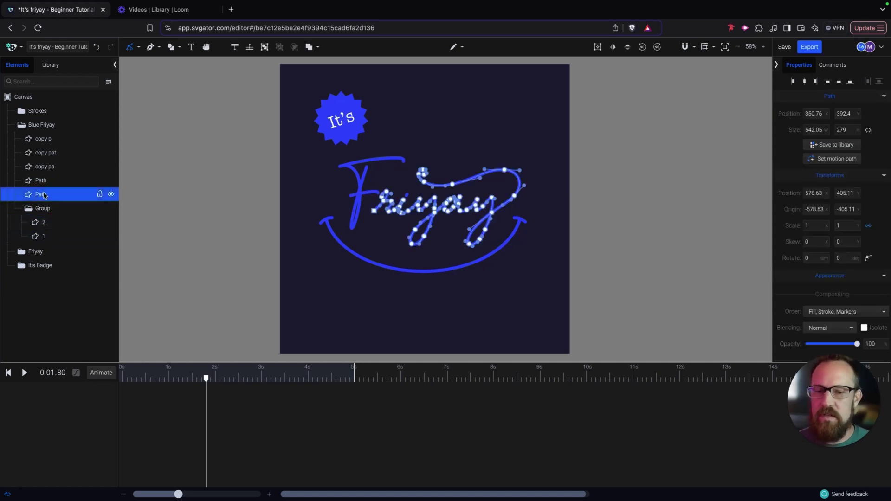
{"action": "double_click", "coordinate": [45, 199]}
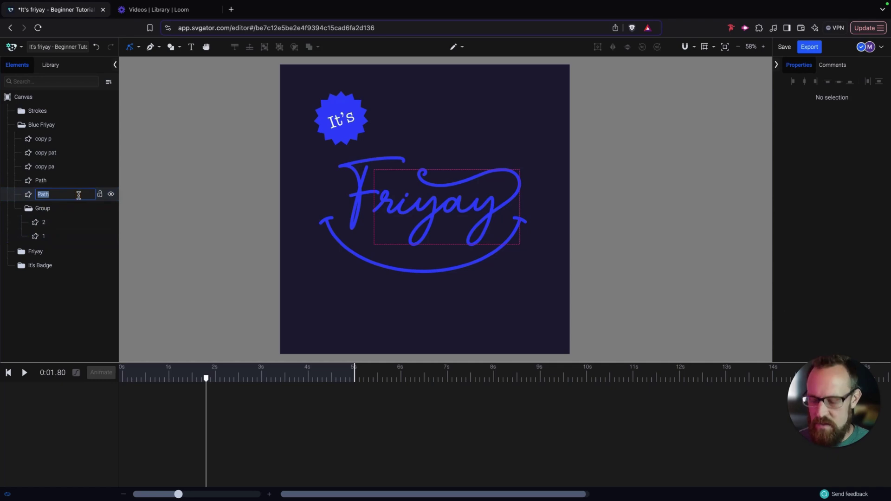
{"action": "type", "text": "3"}
{"action": "key", "text": "Return"}
{"action": "left_click", "coordinate": [48, 181]}
{"action": "double_click", "coordinate": [48, 181]}
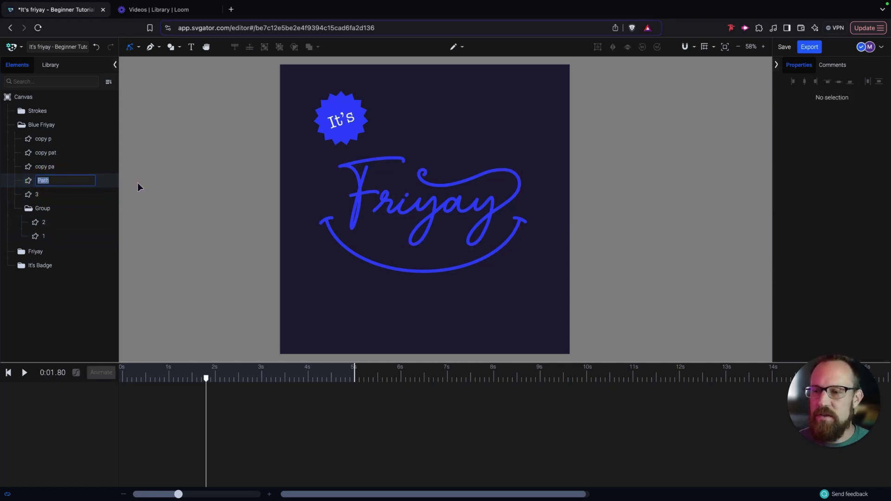
{"action": "type", "text": "D"}
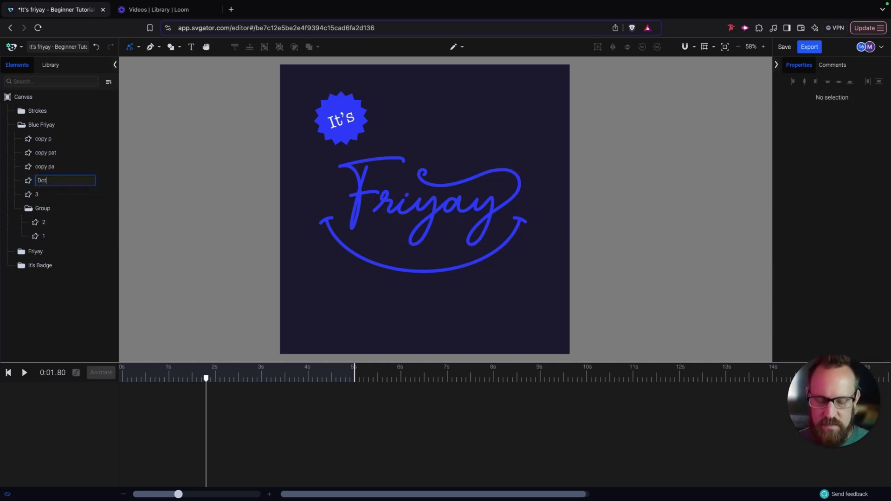
{"action": "type", "text": "ot"}
{"action": "key", "text": "Return"}
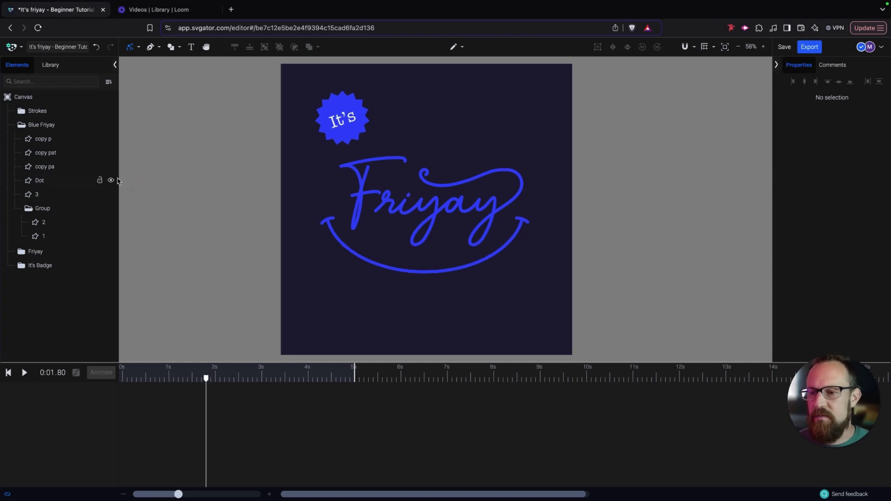
Move the path at the smile's right end, copy pa, to the first place in the Blue Friyay group.
{"action": "double_click", "coordinate": [110, 167]}
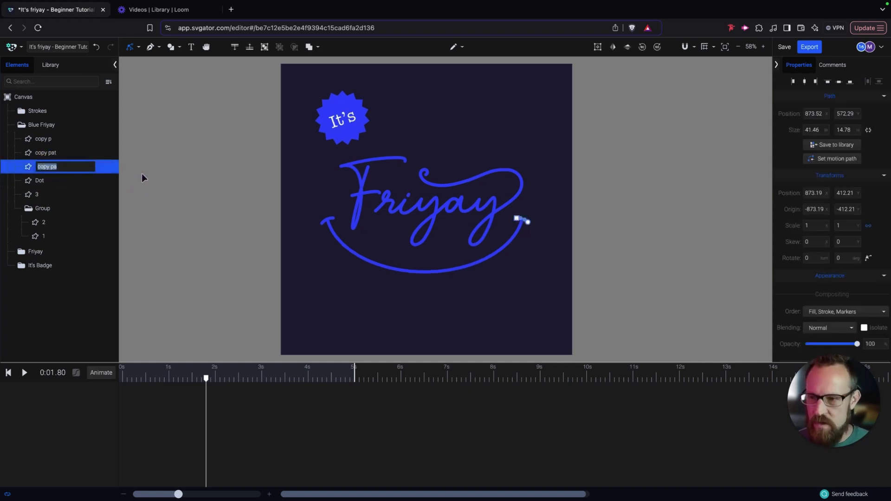
{"action": "left_click", "coordinate": [108, 171]}
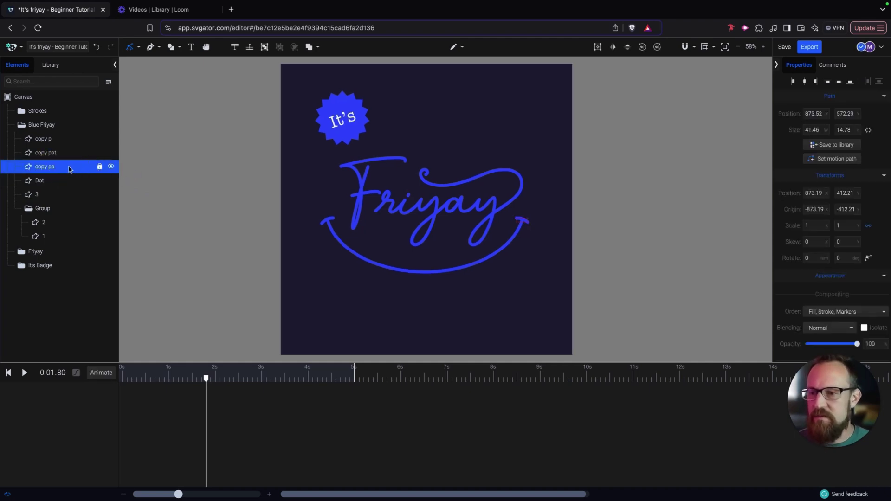
{"action": "left_click_drag", "start_coordinate": [68, 169], "coordinate": [45, 133]}
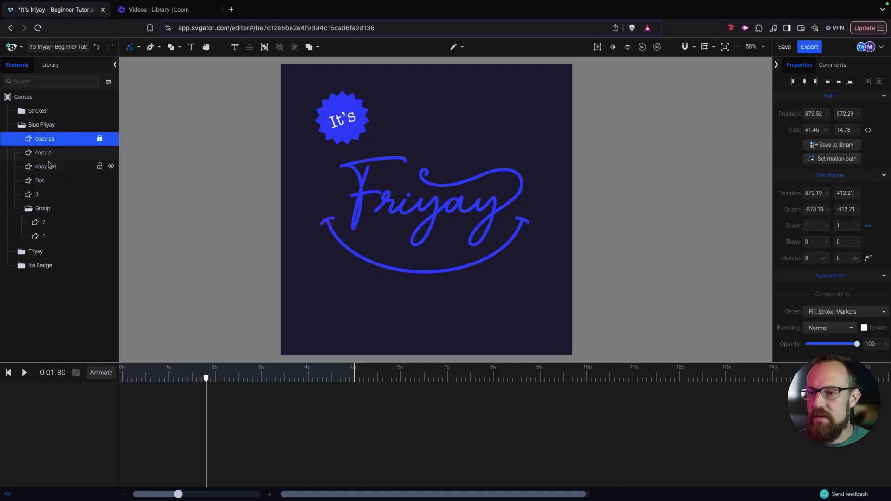
Rename the smile's paths in drawing order: copy pat as 5, the large curve copy p as 6, and copy pa as 7.
{"action": "left_click", "coordinate": [47, 167]}
{"action": "double_click", "coordinate": [47, 167]}
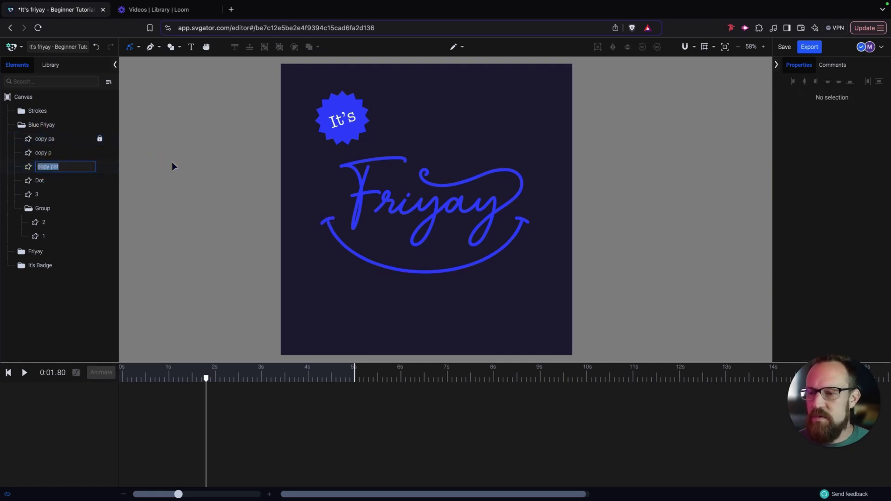
{"action": "type", "text": "5"}
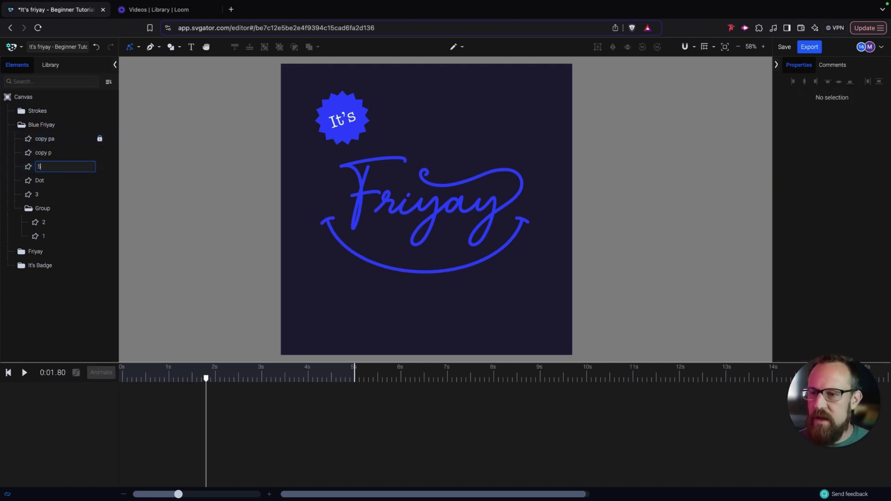
{"action": "double_click", "coordinate": [44, 153]}
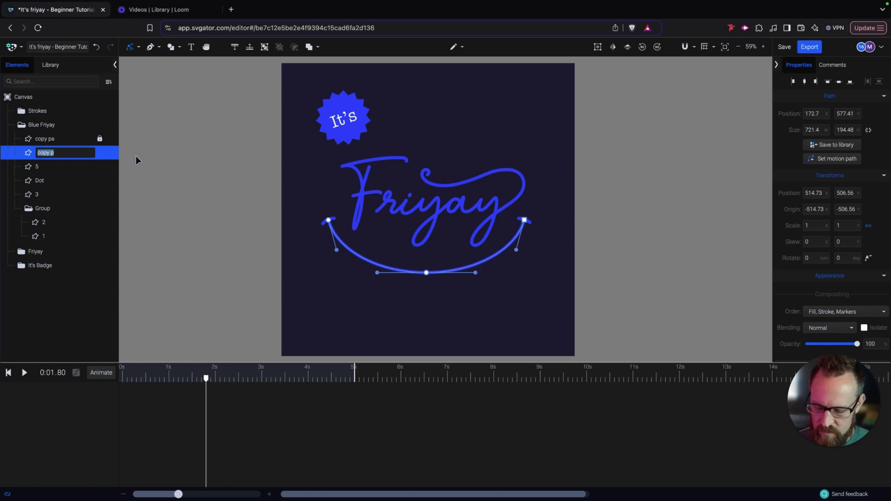
{"action": "type", "text": "6"}
{"action": "key", "text": "Return"}
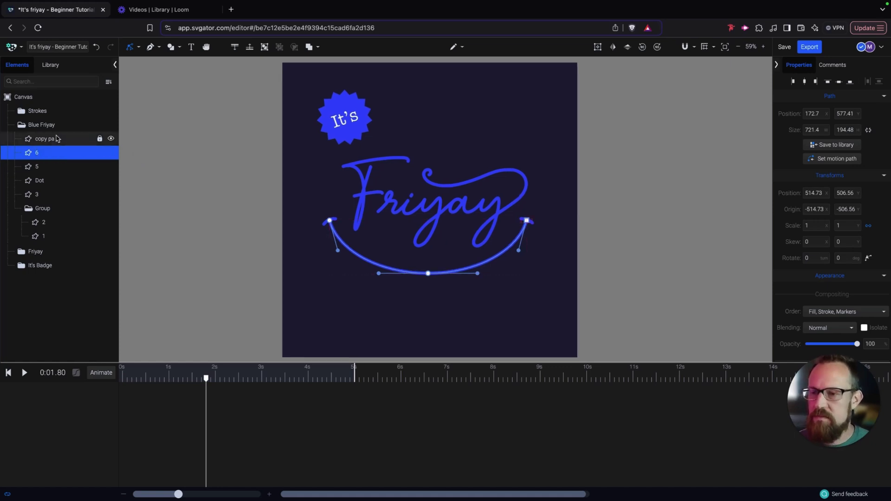
{"action": "double_click", "coordinate": [76, 138]}
{"action": "type", "text": "7"}
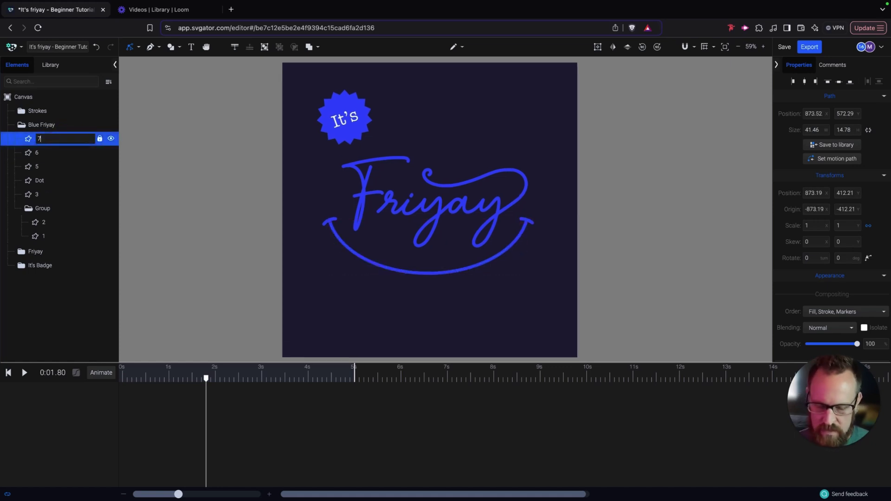
{"action": "key", "text": "Return"}
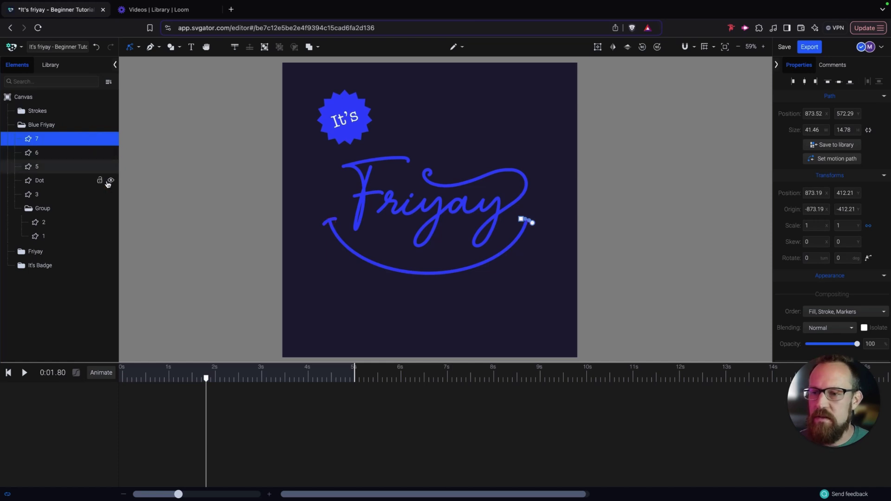
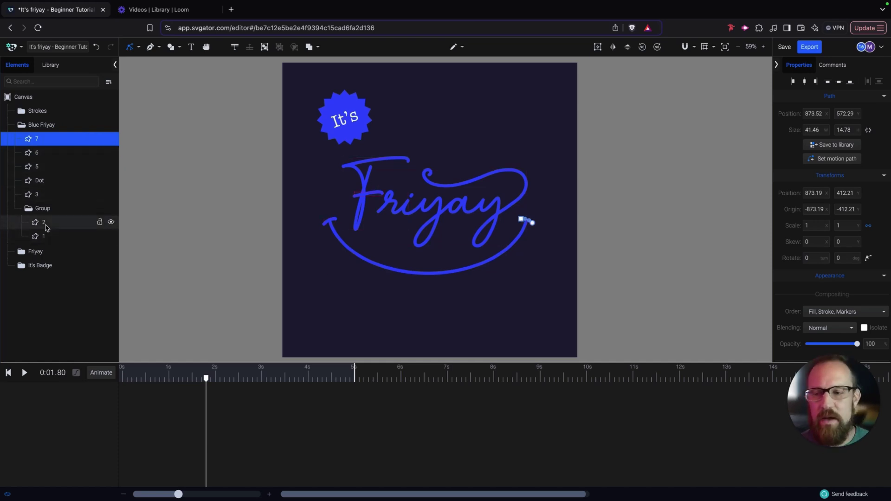
Add a Stroke offset animator to path 1 of the letter F at 0:00.30.
{"action": "left_click", "coordinate": [46, 236]}
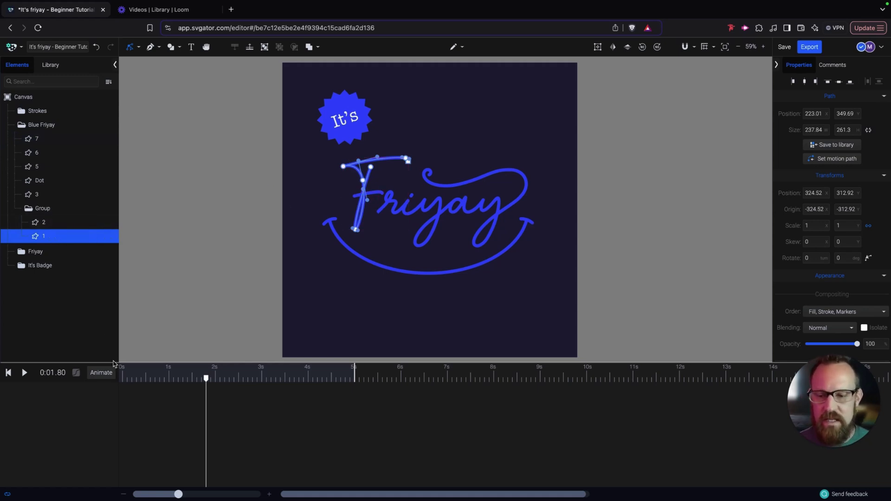
{"action": "left_click_drag", "start_coordinate": [208, 379], "coordinate": [136, 379]}
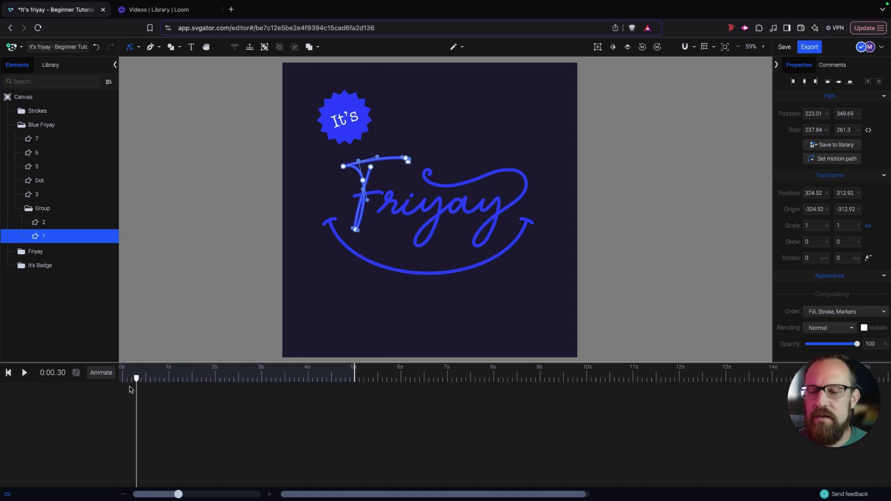
{"action": "left_click", "coordinate": [102, 373]}
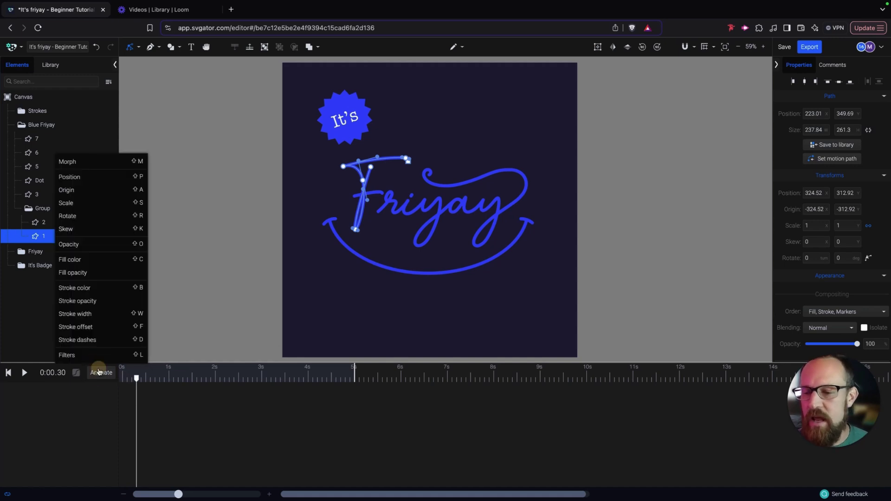
{"action": "left_click", "coordinate": [99, 327]}
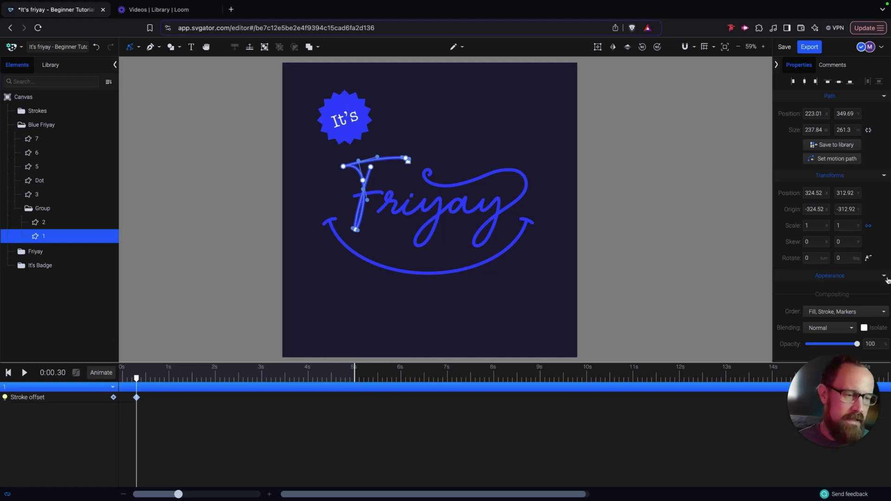
Shift path 1's stroke offset keyframe to 1 s and add another keyframe at 0:00.30.
{"action": "scroll", "coordinate": [887, 279], "scroll_direction": "down", "scroll_amount": 4}
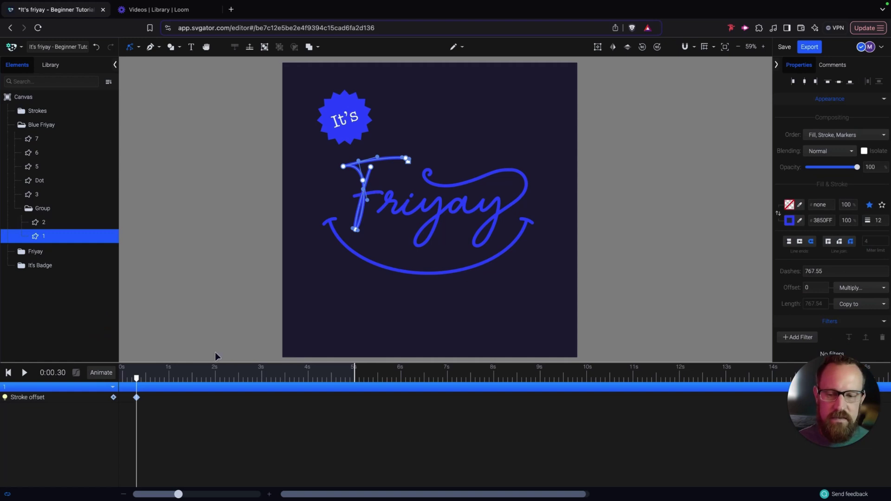
{"action": "left_click_drag", "start_coordinate": [137, 398], "coordinate": [171, 399]}
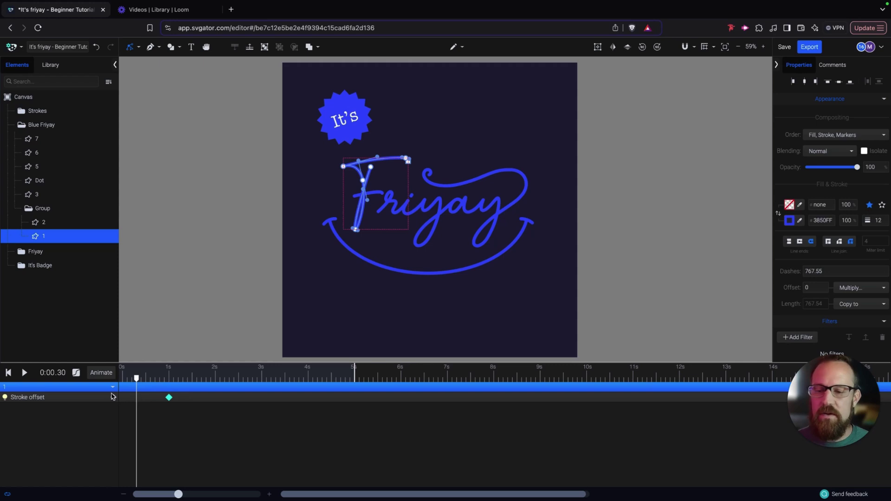
{"action": "left_click", "coordinate": [113, 397]}
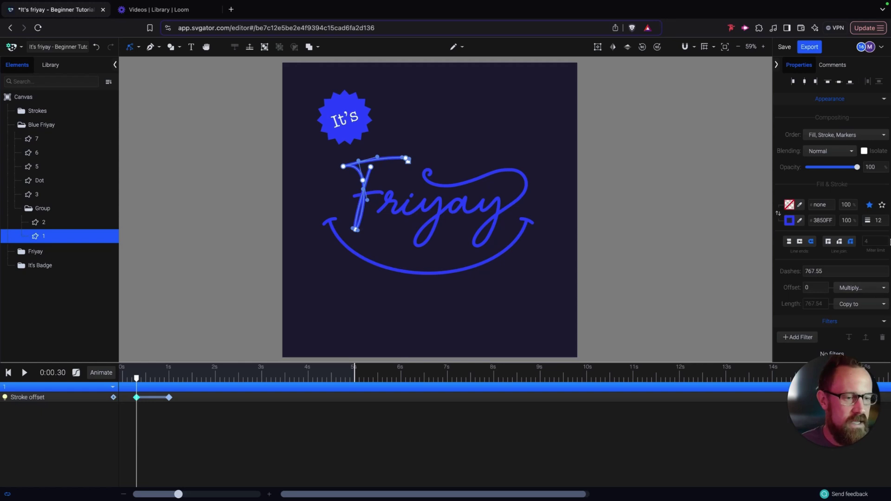
Copy path 1's length to its offset and dashes at the 0:00.30 keyframe, and preview the stroke's motion up to about 1 s.
{"action": "left_click", "coordinate": [816, 287]}
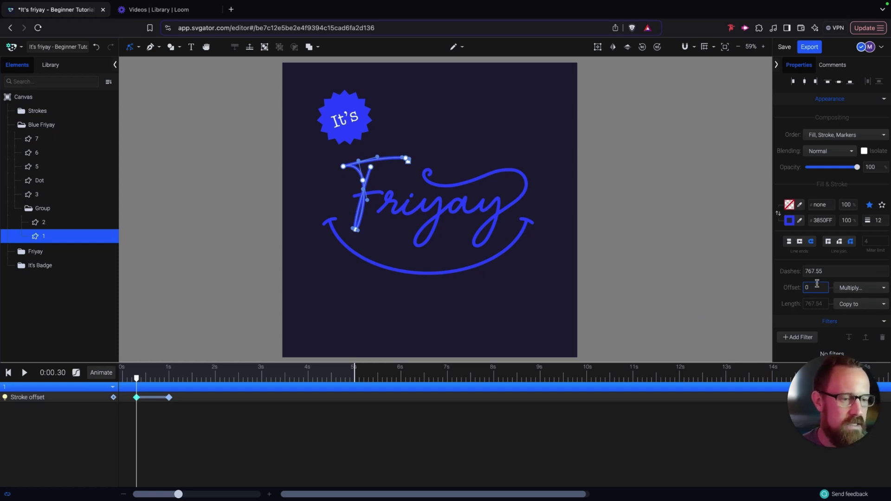
{"action": "left_click", "coordinate": [860, 290]}
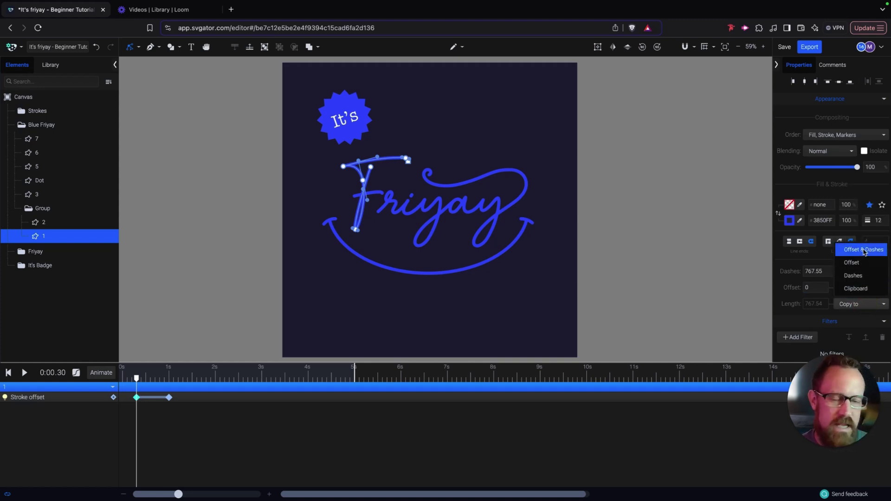
{"action": "left_click", "coordinate": [863, 251]}
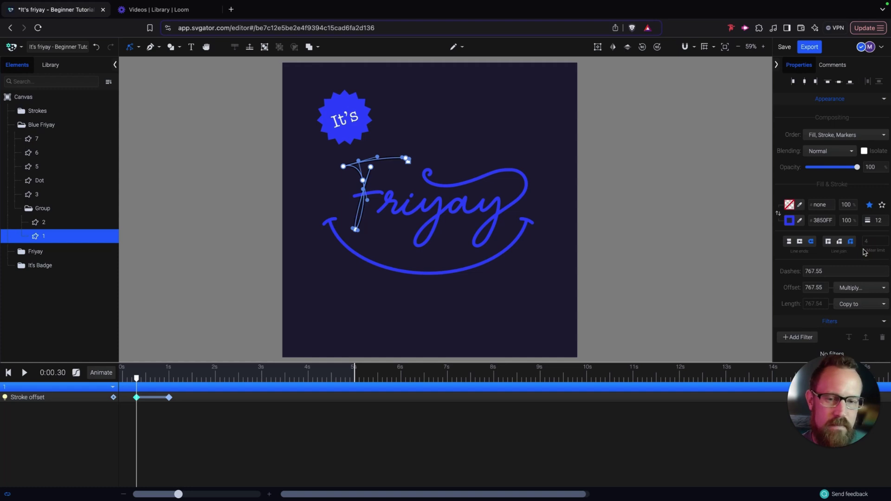
{"action": "left_click", "coordinate": [346, 287]}
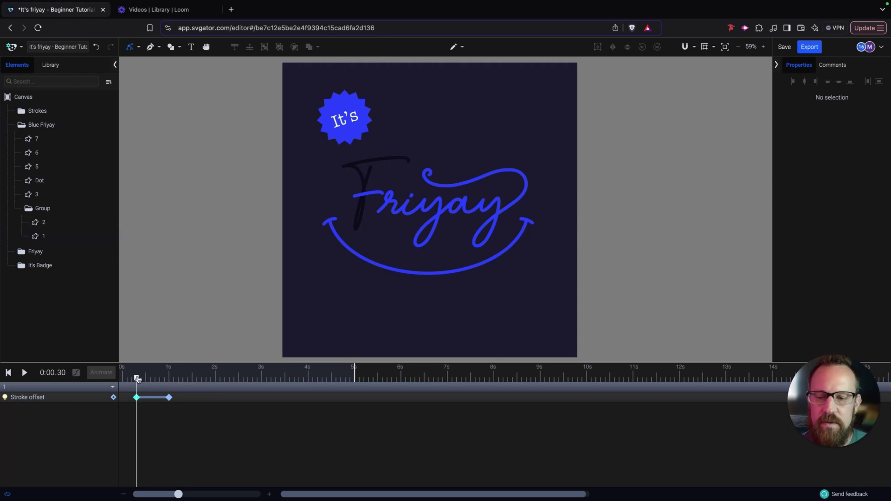
{"action": "left_click_drag", "start_coordinate": [137, 379], "coordinate": [167, 378]}
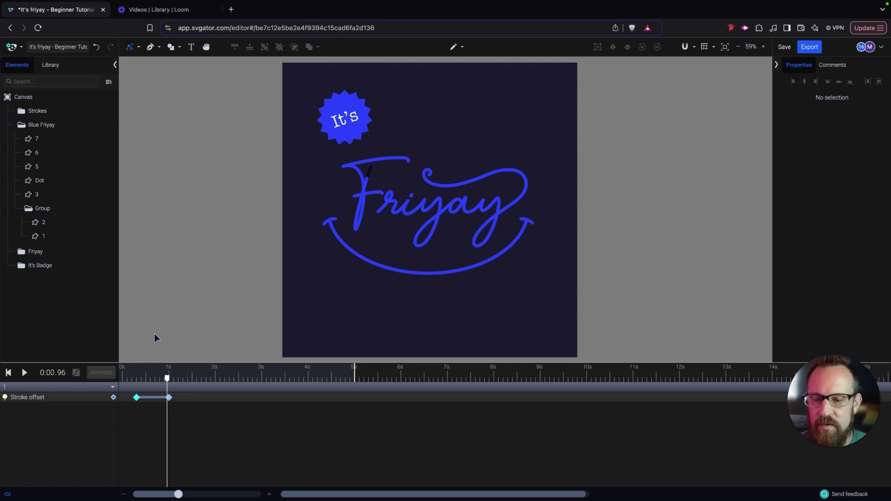
{"action": "mouse_move", "coordinate": [133, 378]}
{"action": "left_mouse_down"}
{"action": "mouse_move", "coordinate": [163, 379]}
{"action": "mouse_move", "coordinate": [139, 379]}
{"action": "left_mouse_up"}
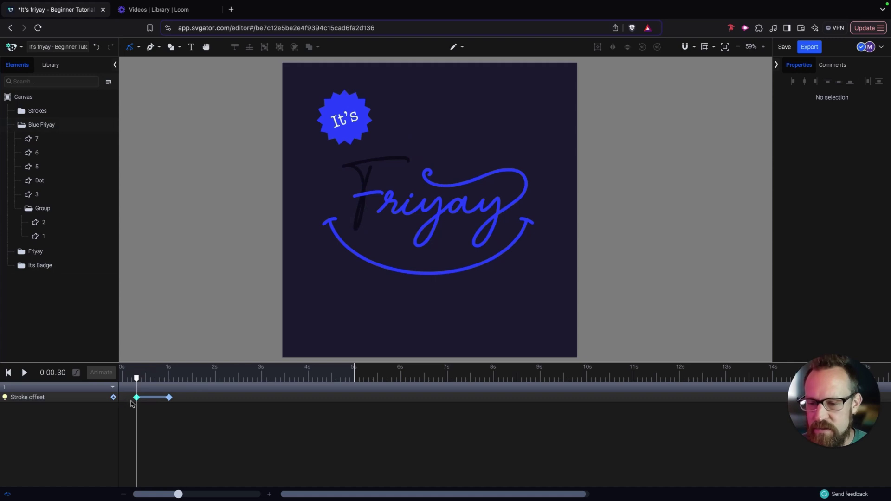
Set path 1's stroke offset to -767.55 at the 0:00.30 keyframe so the F draws in the opposite direction.
{"action": "left_click", "coordinate": [363, 195]}
{"action": "scroll", "coordinate": [842, 268], "scroll_direction": "down", "scroll_amount": 5}
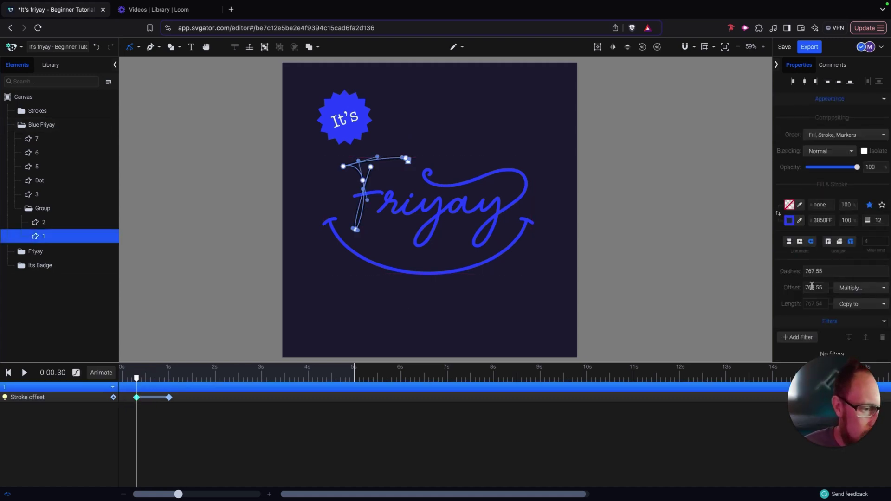
{"action": "left_click", "coordinate": [806, 287]}
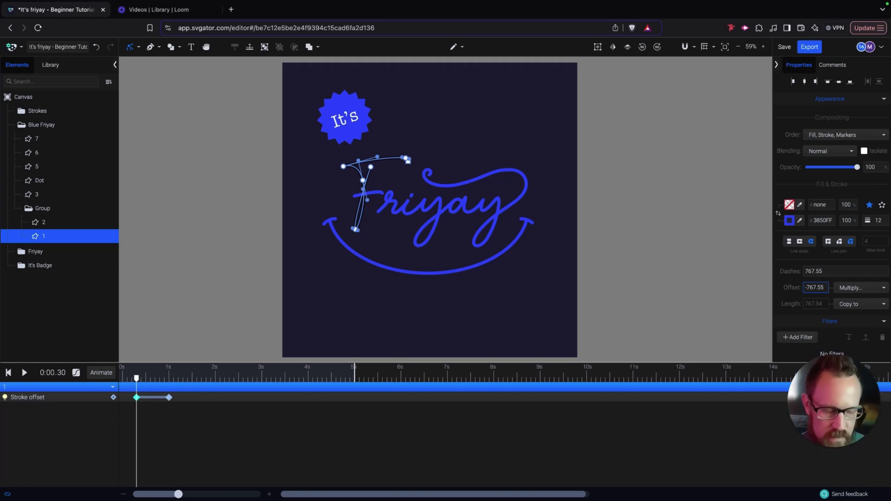
Play back path 1's stroke drawing several times from about 0:00.30 to check its direction.
{"action": "key", "text": "space"}
{"action": "key", "text": "space"}
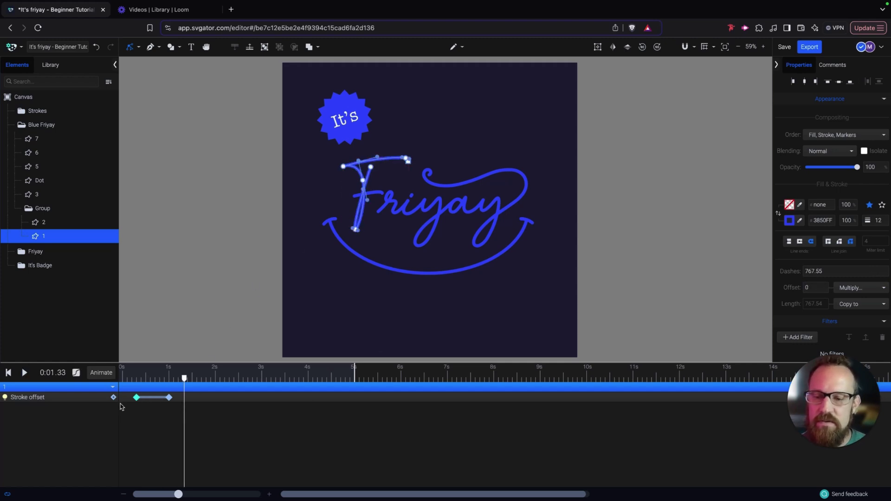
{"action": "left_click", "coordinate": [137, 379]}
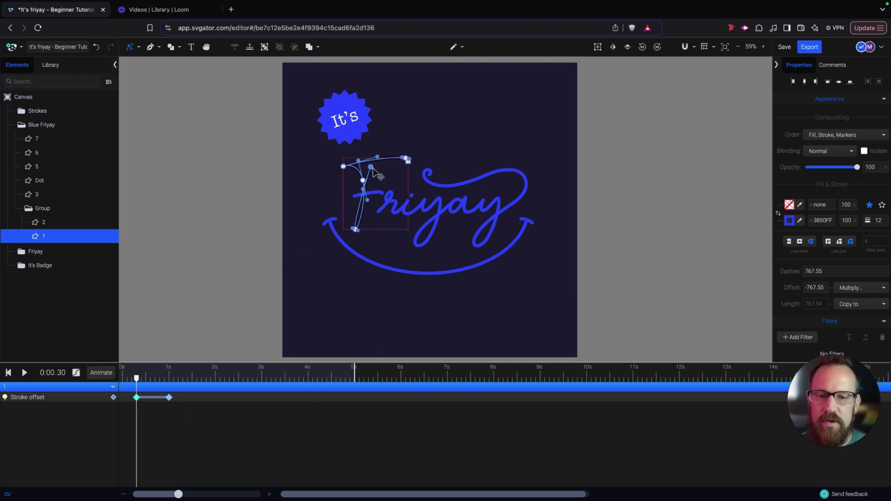
{"action": "key", "text": "space"}
{"action": "key", "text": "space"}
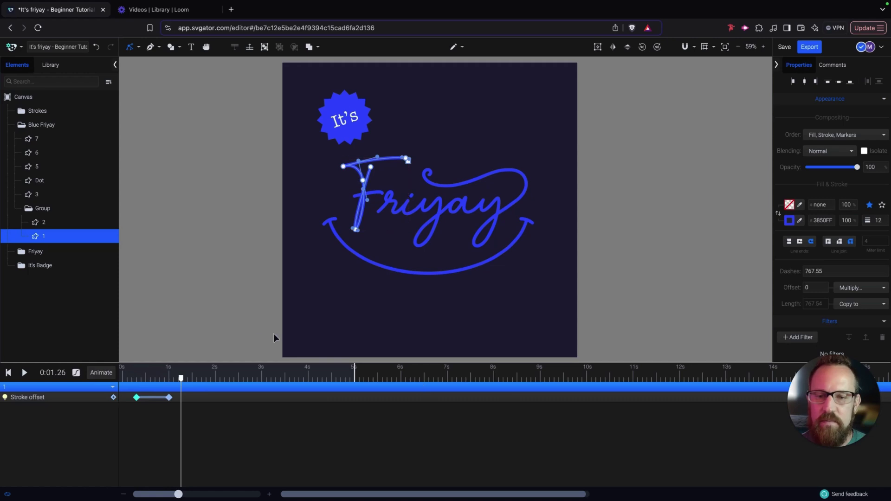
{"action": "left_click", "coordinate": [138, 379]}
{"action": "key", "text": "space"}
{"action": "key", "text": "space"}
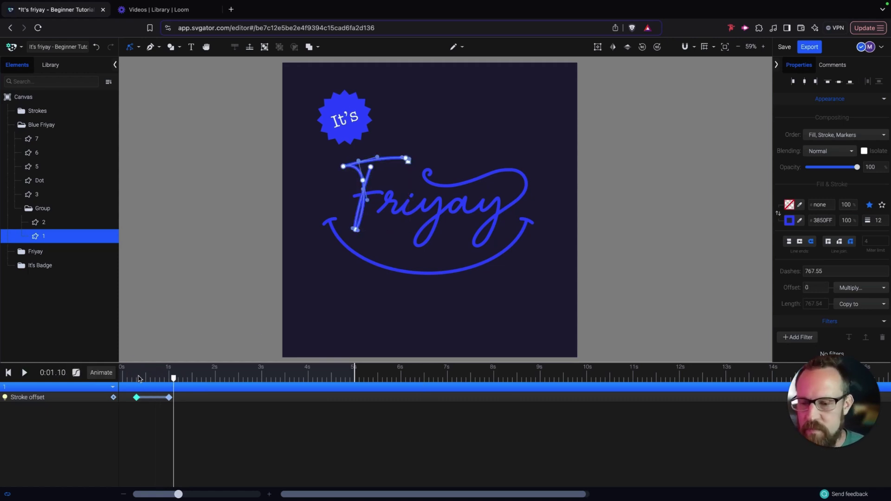
{"action": "left_click", "coordinate": [137, 379]}
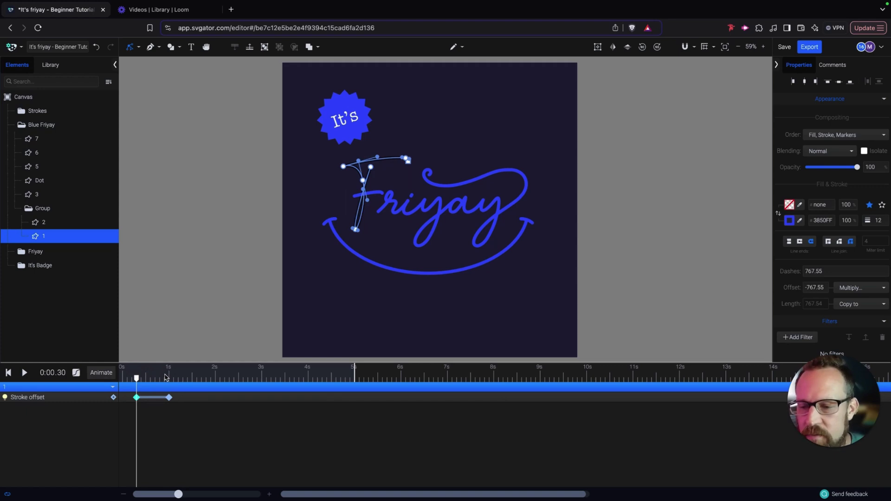
Add a Stroke offset animator to path 2 at 0:00.90 and copy the path's length to its offset and dashes.
{"action": "left_click", "coordinate": [166, 377]}
{"action": "left_click", "coordinate": [165, 379]}
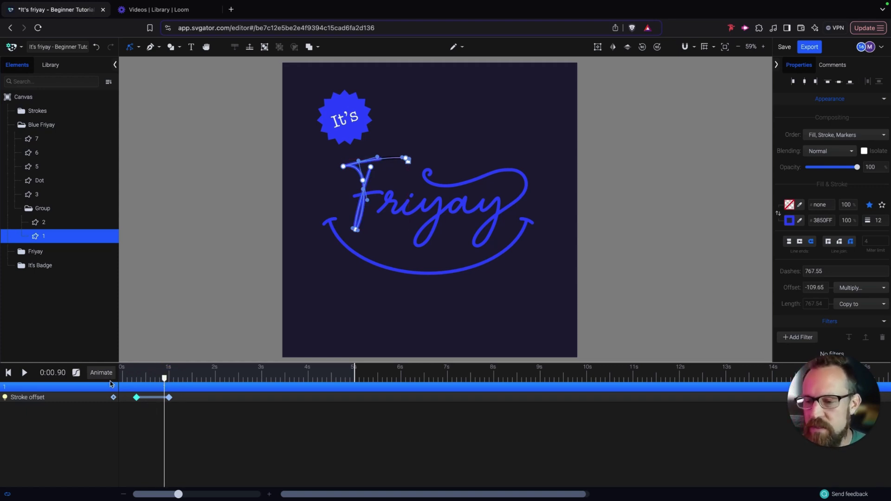
{"action": "left_click", "coordinate": [48, 223]}
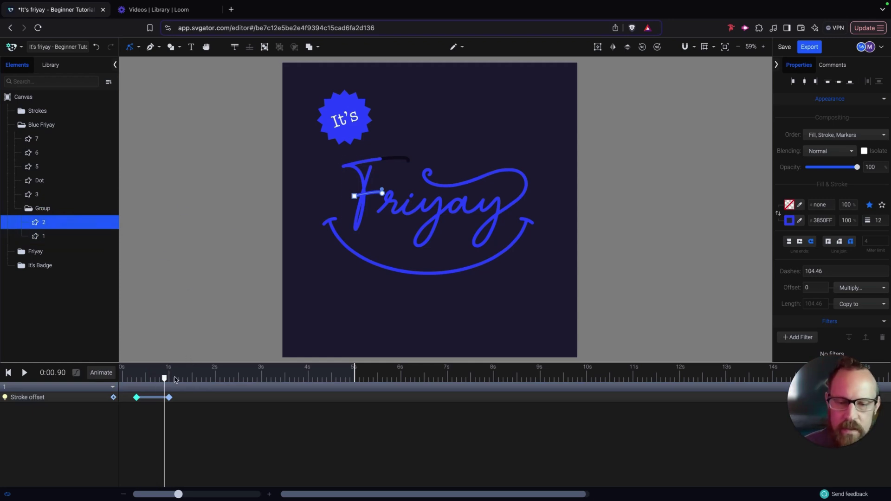
{"action": "left_click", "coordinate": [103, 373]}
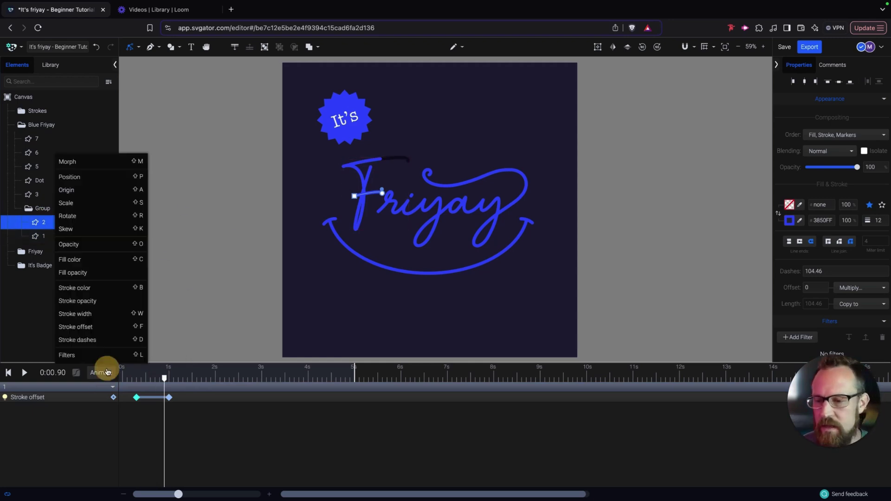
{"action": "left_click", "coordinate": [111, 327]}
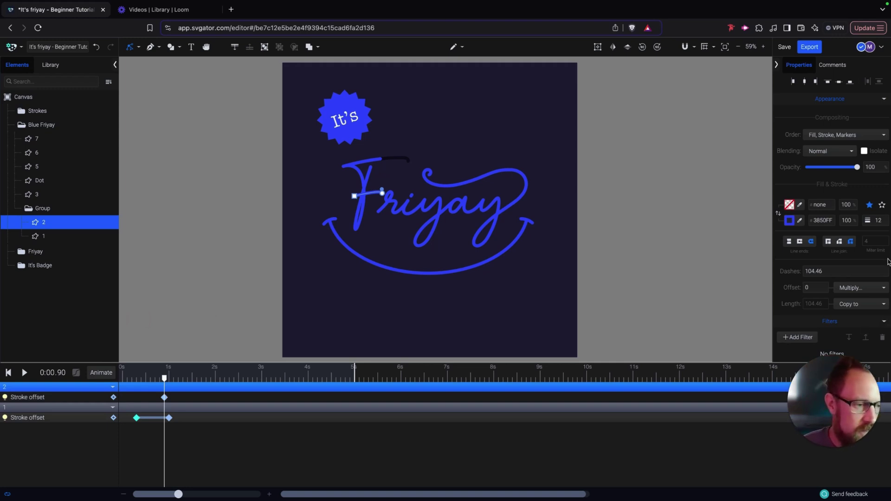
{"action": "left_click", "coordinate": [859, 305]}
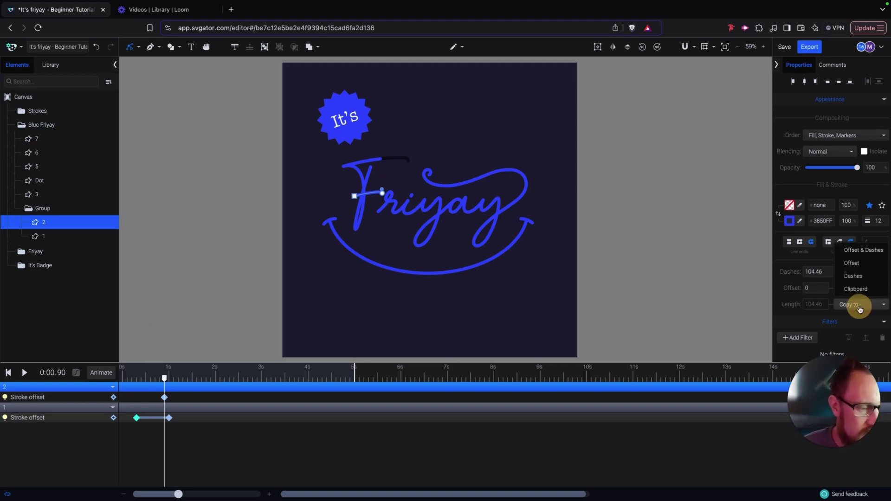
{"action": "left_click", "coordinate": [870, 254]}
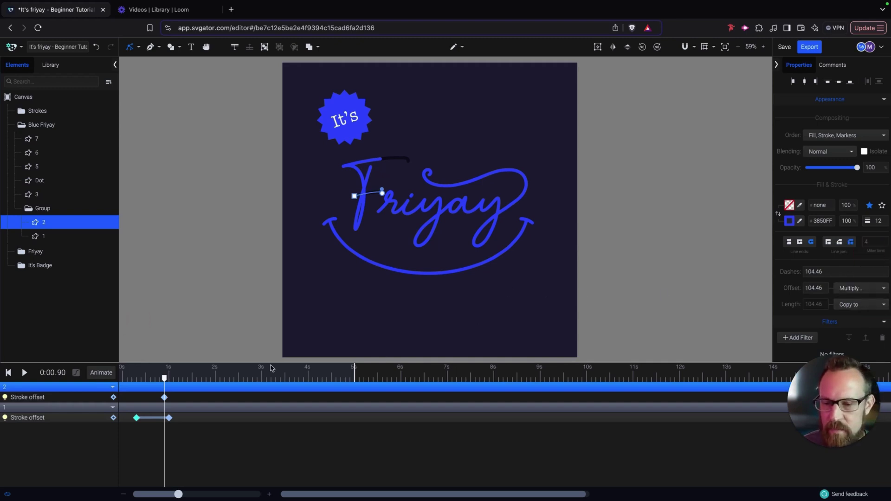
Set path 2's stroke offset to 0 at 0:01.20.
{"action": "left_click_drag", "start_coordinate": [165, 379], "coordinate": [180, 381]}
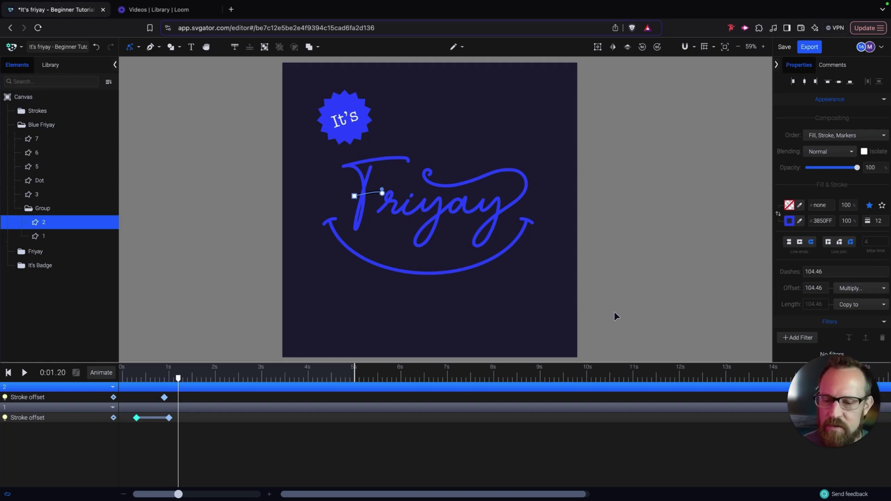
{"action": "left_click_drag", "start_coordinate": [826, 285], "coordinate": [787, 287]}
{"action": "type", "text": "0"}
{"action": "key", "text": "Return"}
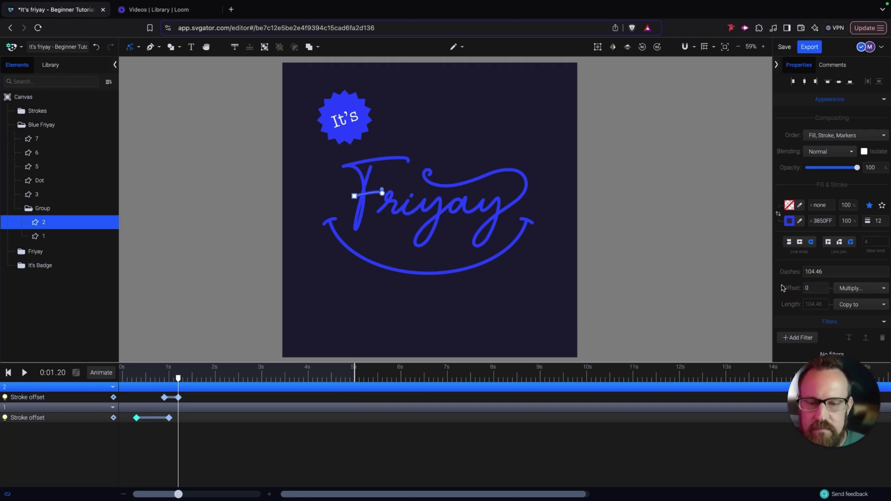
Add a Stroke offset animator to path 3 at 1 s and copy the path's length to its offset and dashes.
{"action": "mouse_move", "coordinate": [132, 376]}
{"action": "left_mouse_down"}
{"action": "mouse_move", "coordinate": [192, 377]}
{"action": "mouse_move", "coordinate": [149, 376]}
{"action": "mouse_move", "coordinate": [188, 376]}
{"action": "mouse_move", "coordinate": [170, 379]}
{"action": "left_mouse_up"}
{"action": "left_click", "coordinate": [198, 398]}
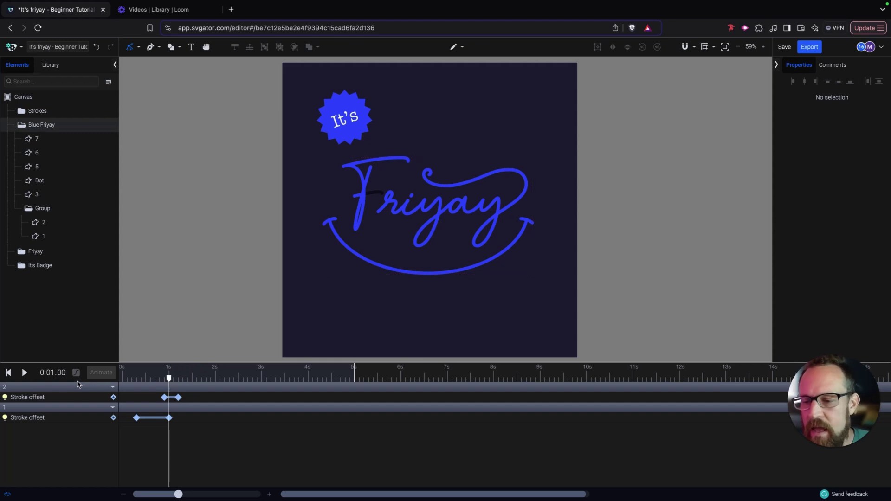
{"action": "left_click", "coordinate": [49, 192]}
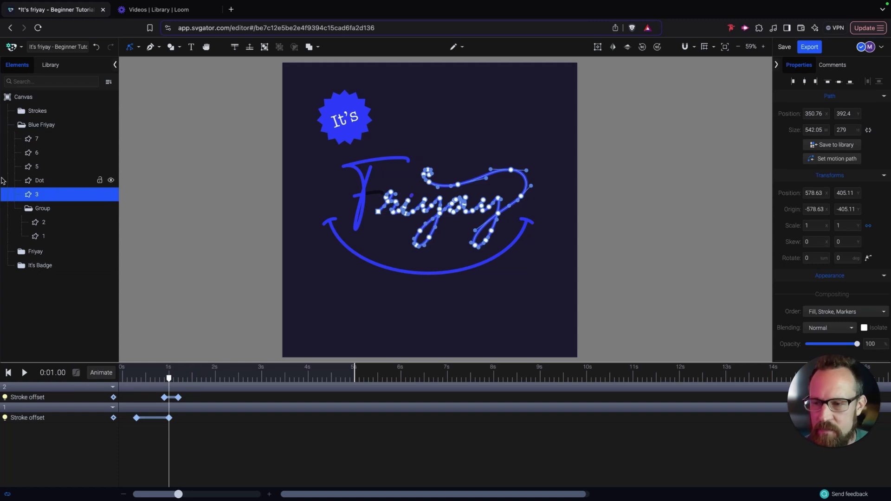
{"action": "left_click", "coordinate": [101, 373]}
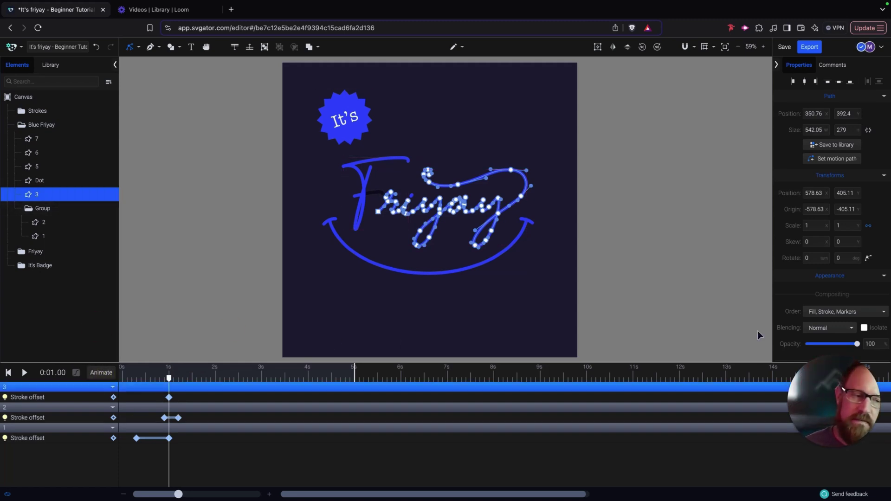
{"action": "scroll", "coordinate": [858, 327], "scroll_direction": "down", "scroll_amount": 4}
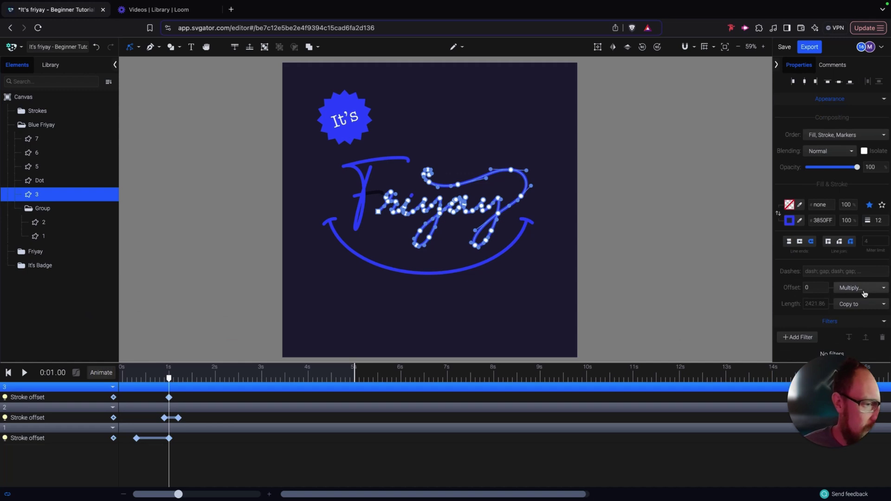
{"action": "left_click", "coordinate": [867, 307]}
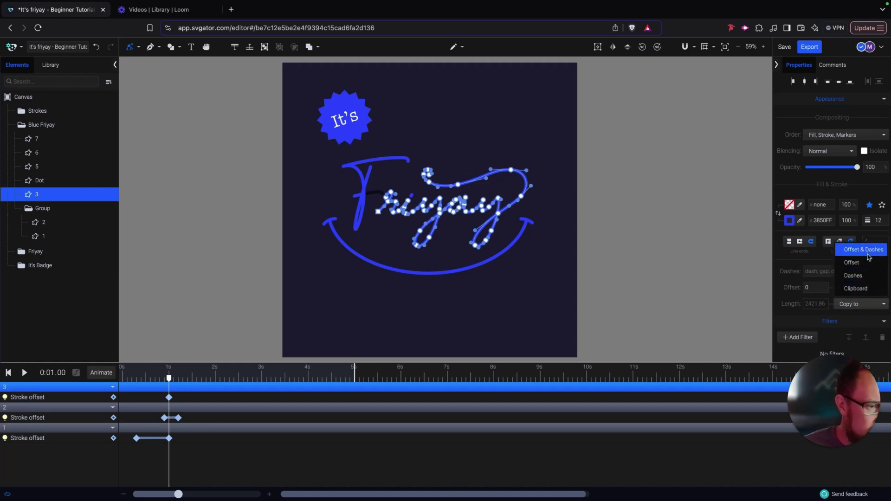
{"action": "left_click", "coordinate": [863, 249]}
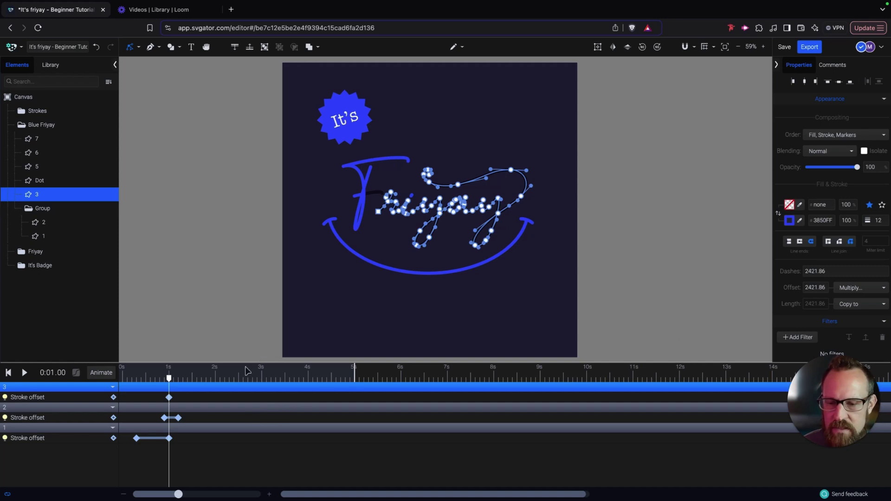
Set path 3's stroke offset to 0 at 3 s and preview how the lettering draws on.
{"action": "left_click_drag", "start_coordinate": [168, 378], "coordinate": [265, 373]}
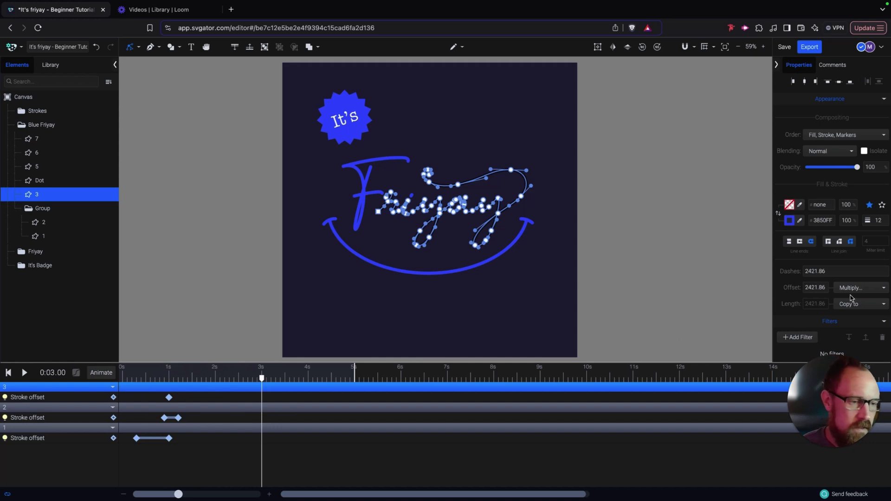
{"action": "left_click", "coordinate": [808, 287]}
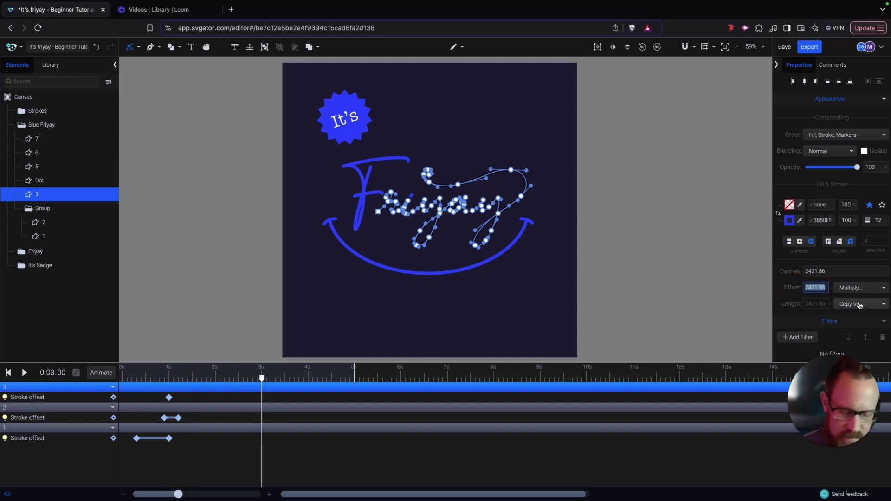
{"action": "type", "text": "0"}
{"action": "key", "text": "Return"}
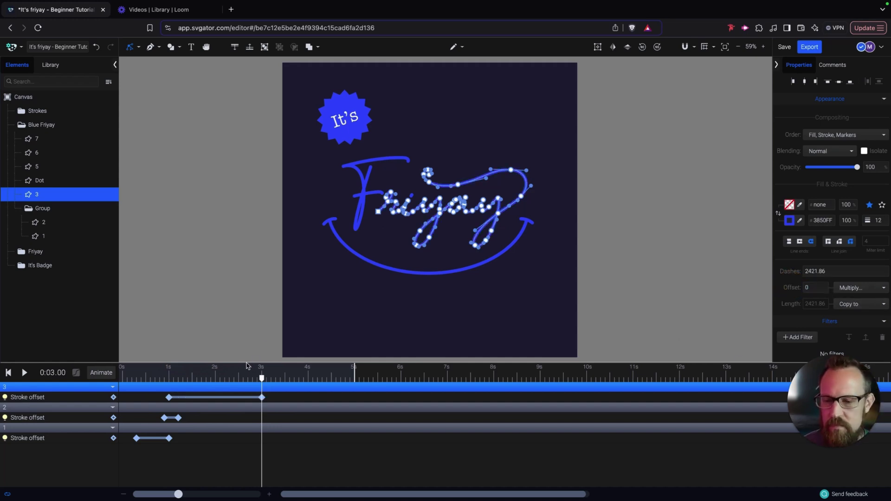
{"action": "left_click", "coordinate": [169, 374]}
{"action": "key", "text": "space"}
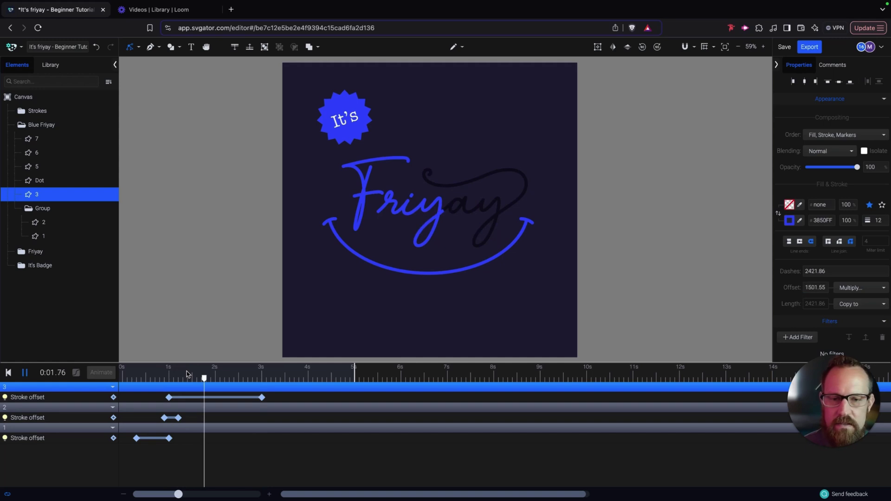
{"action": "key", "text": "space"}
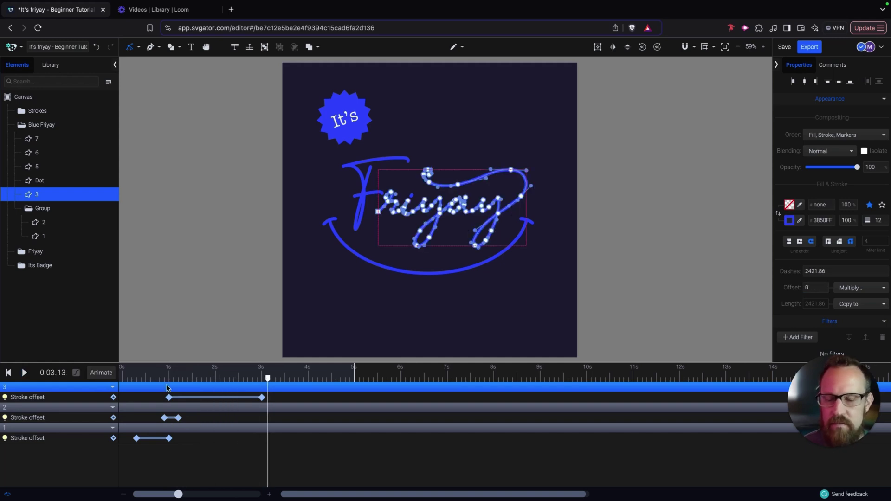
{"action": "left_click", "coordinate": [144, 379]}
{"action": "key", "text": "space"}
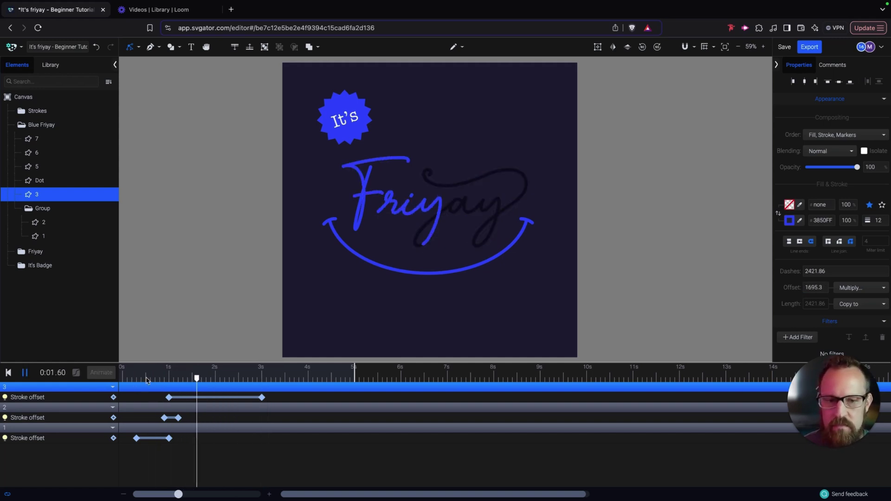
{"action": "key", "text": "space"}
Shift both of path 3's stroke offset keyframes later so they start at 0:01.20, and preview the new timing.
{"action": "mouse_move", "coordinate": [149, 400]}
{"action": "left_mouse_down"}
{"action": "mouse_move", "coordinate": [283, 403]}
{"action": "mouse_move", "coordinate": [251, 405]}
{"action": "left_mouse_up"}
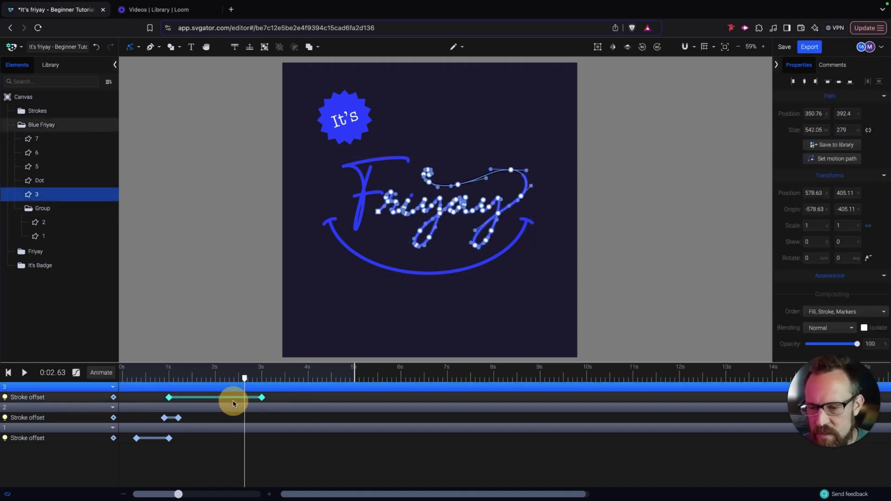
{"action": "mouse_move", "coordinate": [170, 398]}
{"action": "left_mouse_down"}
{"action": "mouse_move", "coordinate": [185, 400]}
{"action": "mouse_move", "coordinate": [177, 399]}
{"action": "left_mouse_up"}
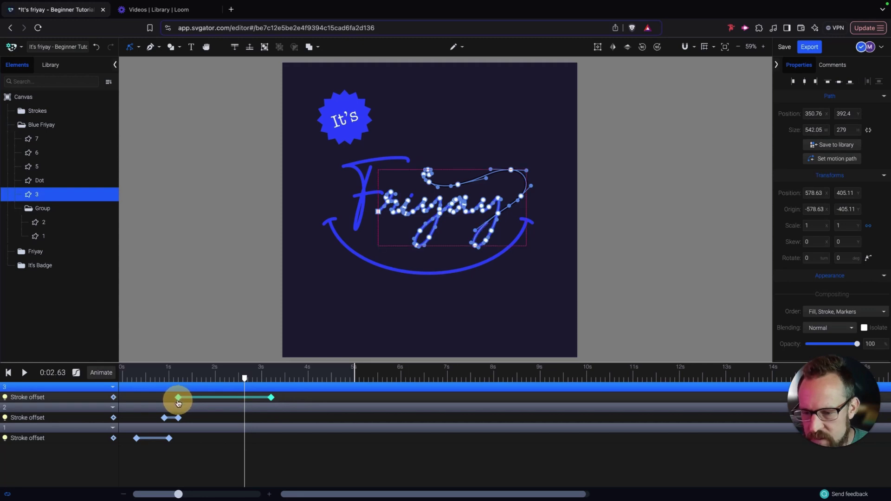
{"action": "left_click", "coordinate": [135, 372]}
{"action": "key", "text": "space"}
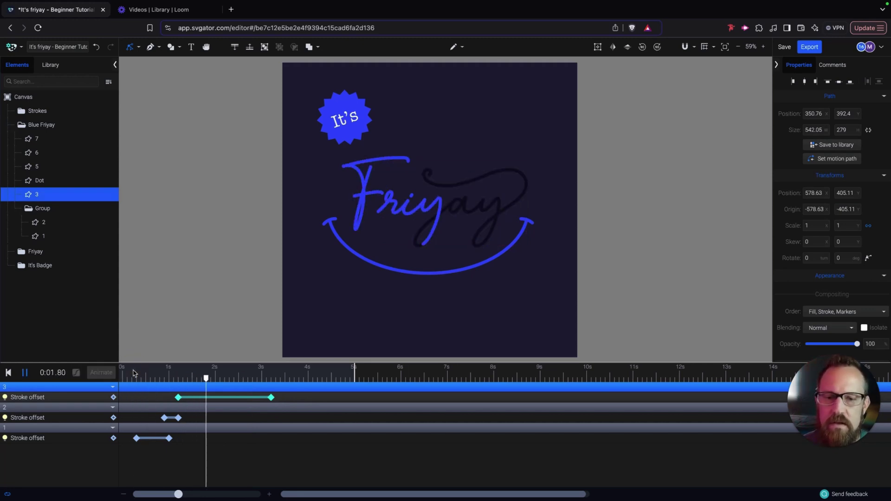
{"action": "key", "text": "space"}
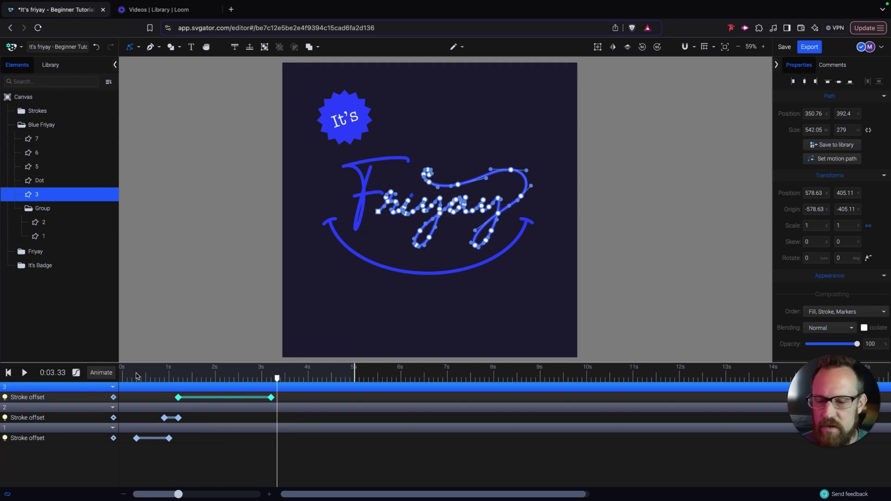
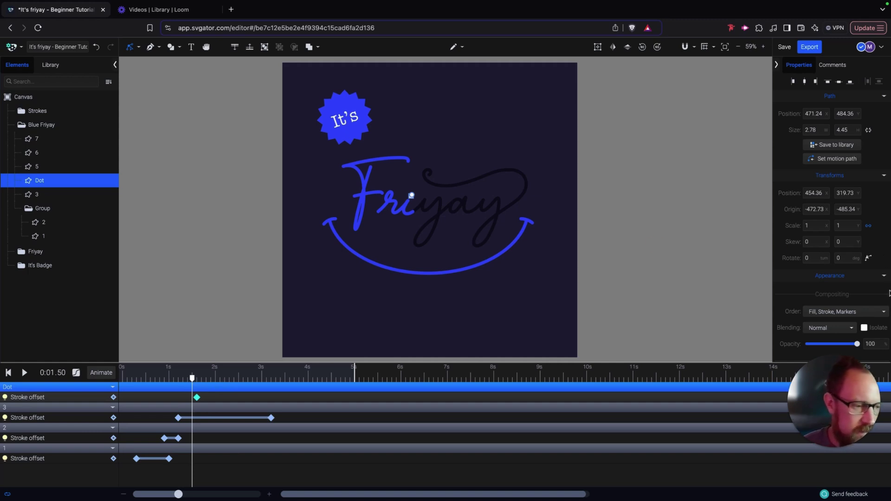
Copy the Dot path's length to its offset and dashes at 0:01.50, and preview the playback around that point.
{"action": "scroll", "coordinate": [828, 304], "scroll_direction": "down", "scroll_amount": 4}
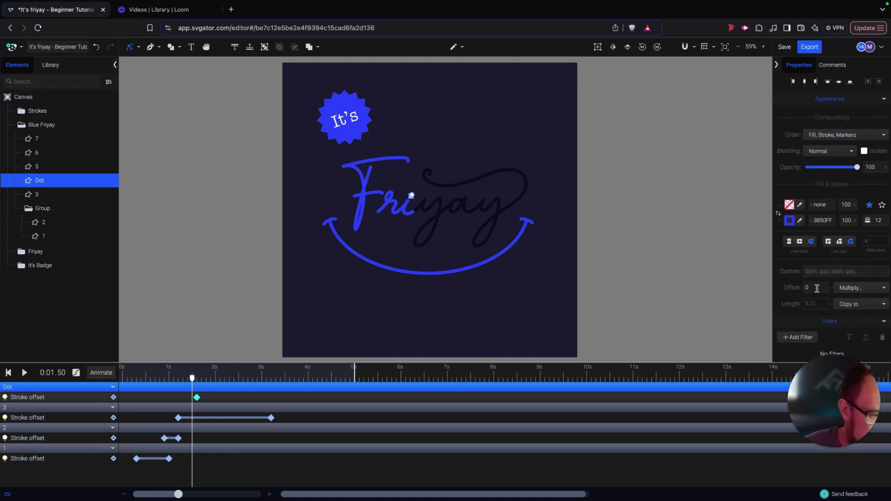
{"action": "left_click", "coordinate": [853, 289]}
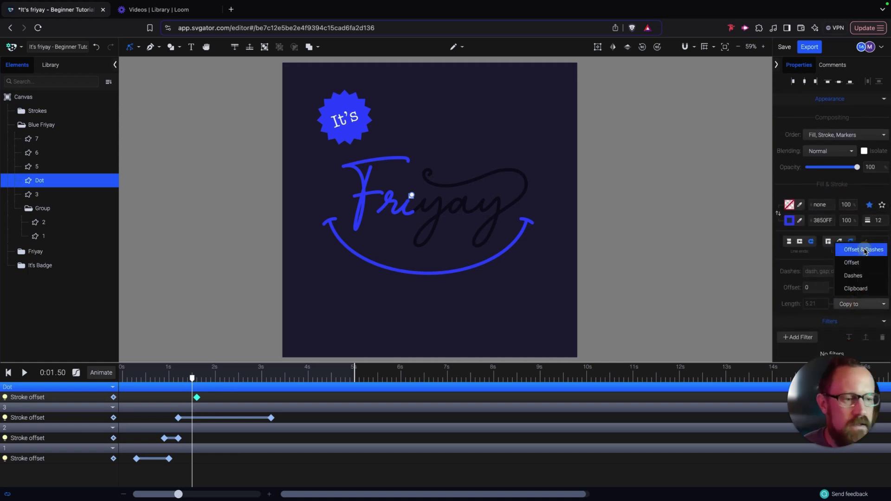
{"action": "left_click", "coordinate": [864, 251]}
{"action": "left_click_drag", "start_coordinate": [192, 378], "coordinate": [183, 380]}
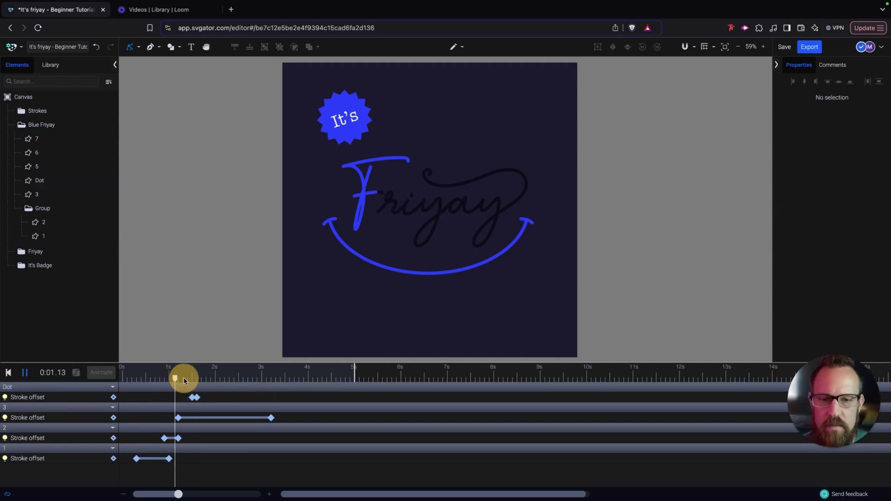
Preview the current timing, add a Stroke offset animator to path 5 at 0:03.10, and copy the path's length to its offset and dashes.
{"action": "key", "text": "space"}
{"action": "left_click", "coordinate": [168, 376]}
{"action": "key", "text": "space"}
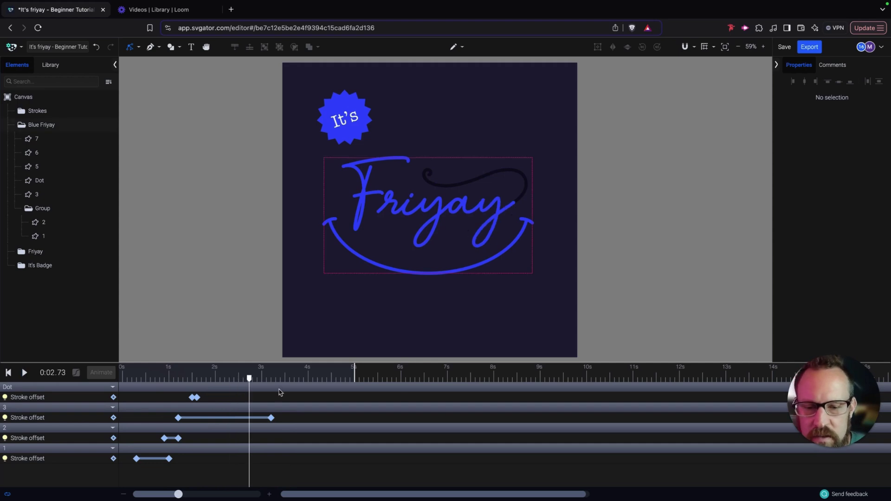
{"action": "left_click_drag", "start_coordinate": [249, 378], "coordinate": [268, 382]}
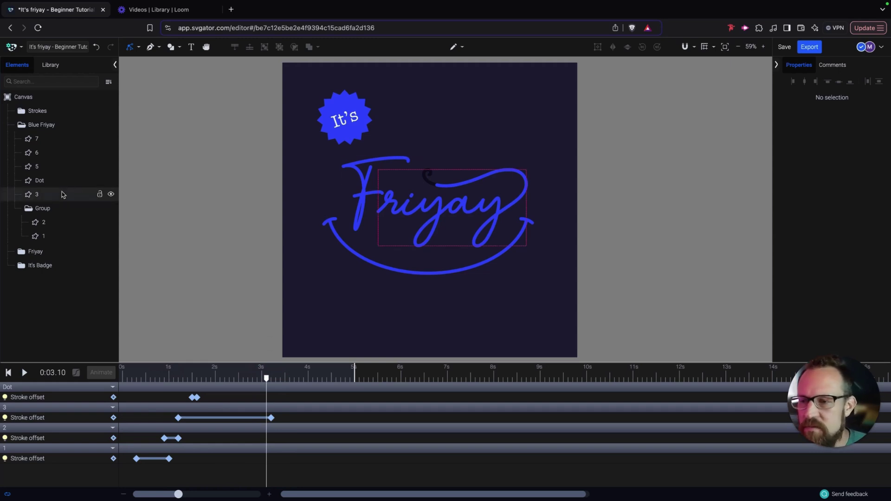
{"action": "left_click", "coordinate": [327, 222]}
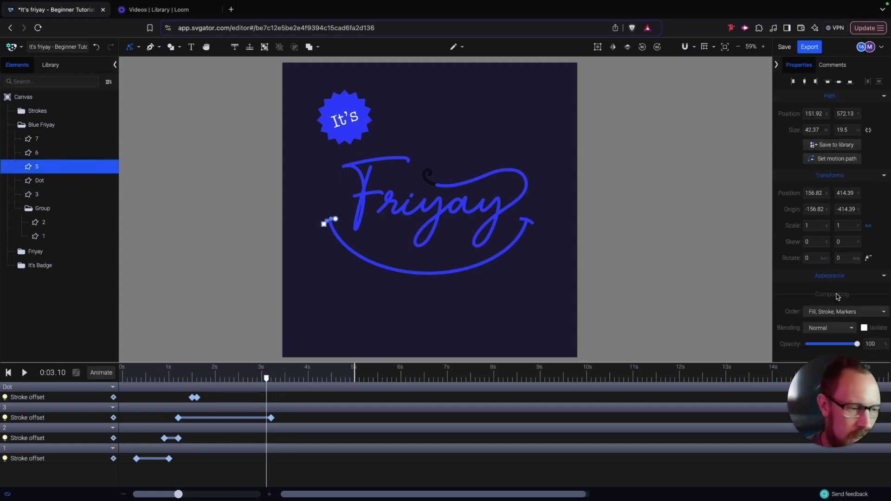
{"action": "scroll", "coordinate": [838, 297], "scroll_direction": "down", "scroll_amount": 4}
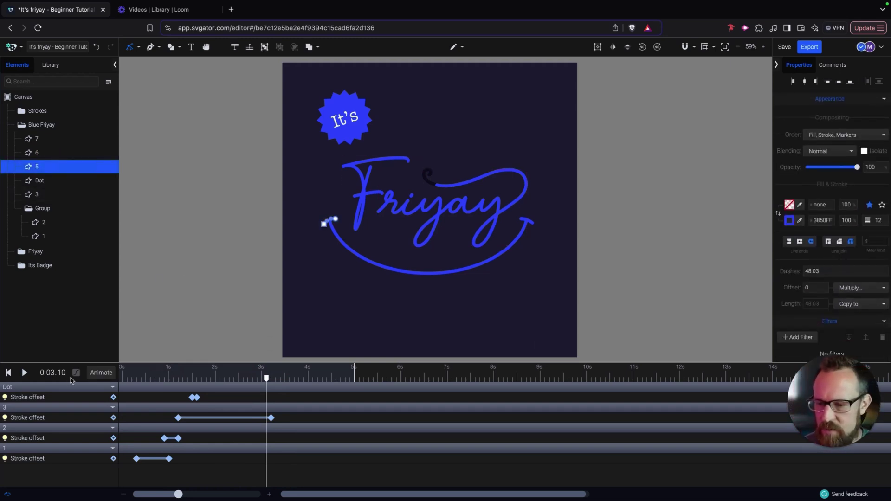
{"action": "left_click", "coordinate": [93, 373]}
{"action": "left_click", "coordinate": [97, 326]}
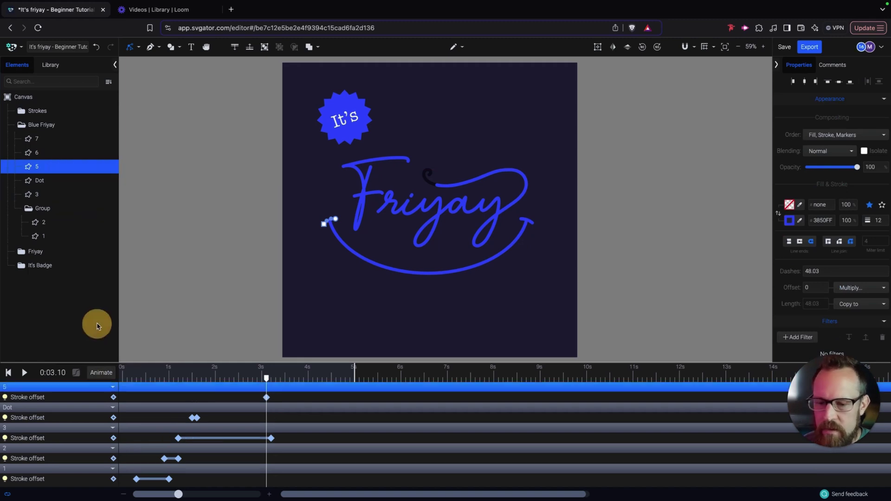
{"action": "left_click", "coordinate": [859, 306]}
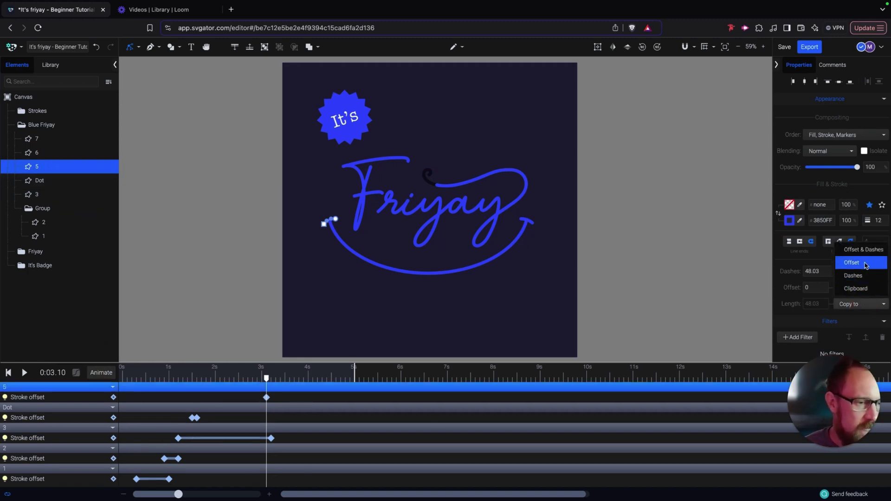
{"action": "left_click", "coordinate": [875, 252]}
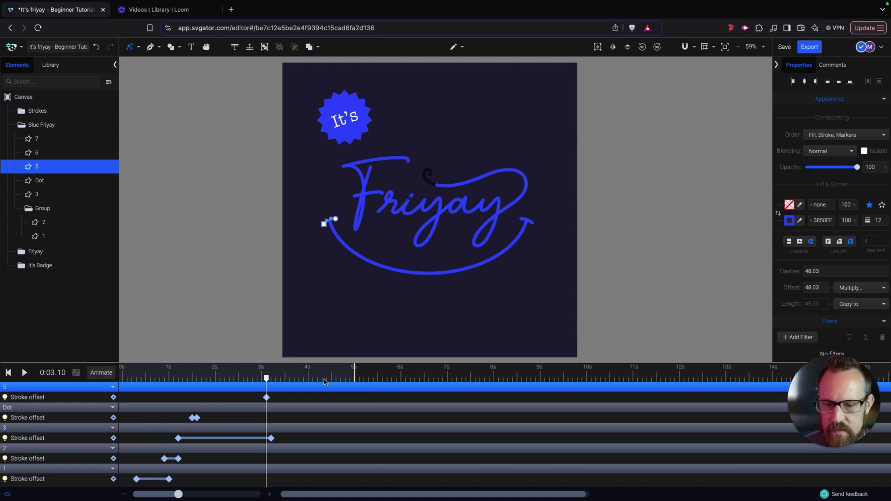
Set path 5's stroke offset to 0 at 0:03.30, and shift both of its keyframes to 0:03.20 and 0:03.40.
{"action": "left_click_drag", "start_coordinate": [266, 379], "coordinate": [277, 379]}
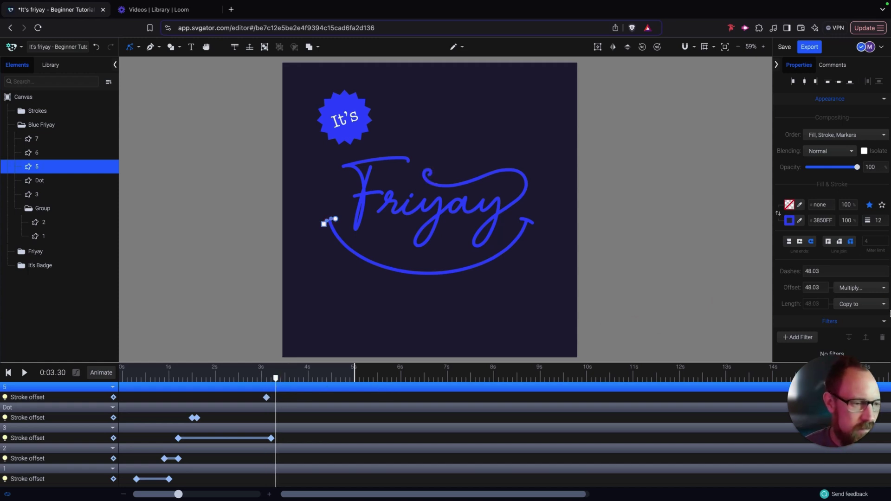
{"action": "left_click", "coordinate": [859, 304]}
{"action": "scroll", "coordinate": [813, 262], "scroll_direction": "down", "scroll_amount": 5}
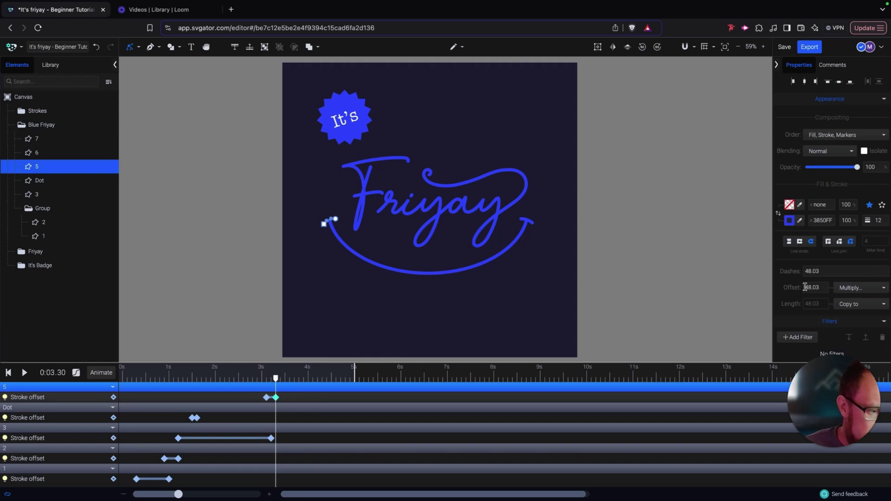
{"action": "left_click", "coordinate": [793, 287]}
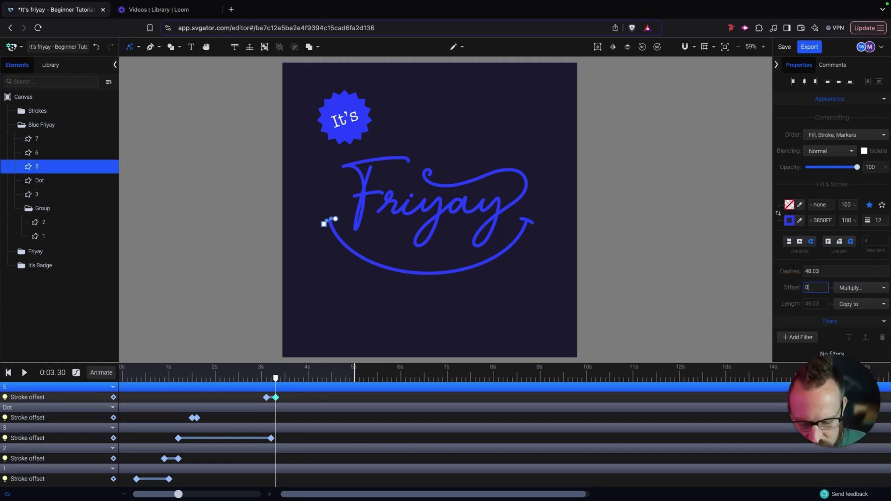
{"action": "left_click", "coordinate": [299, 403]}
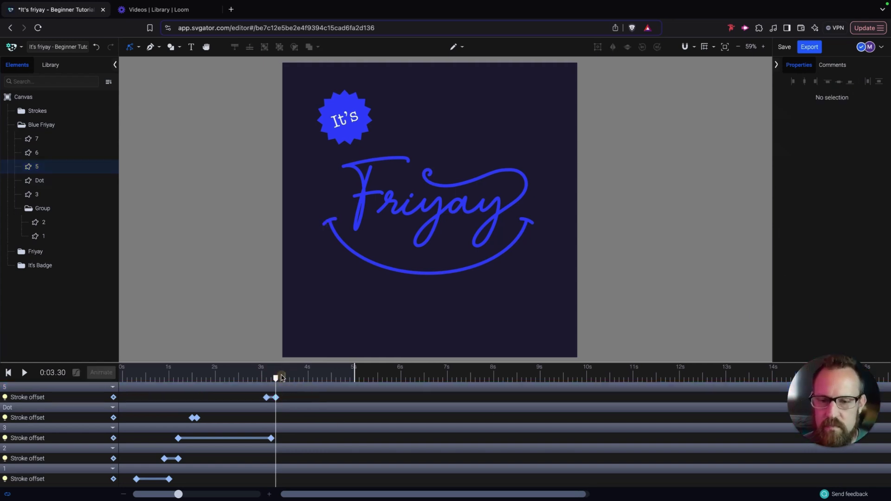
{"action": "mouse_move", "coordinate": [276, 378]}
{"action": "left_mouse_down"}
{"action": "mouse_move", "coordinate": [238, 379]}
{"action": "mouse_move", "coordinate": [282, 378]}
{"action": "mouse_move", "coordinate": [295, 401]}
{"action": "mouse_move", "coordinate": [280, 401]}
{"action": "mouse_move", "coordinate": [281, 378]}
{"action": "left_mouse_up"}
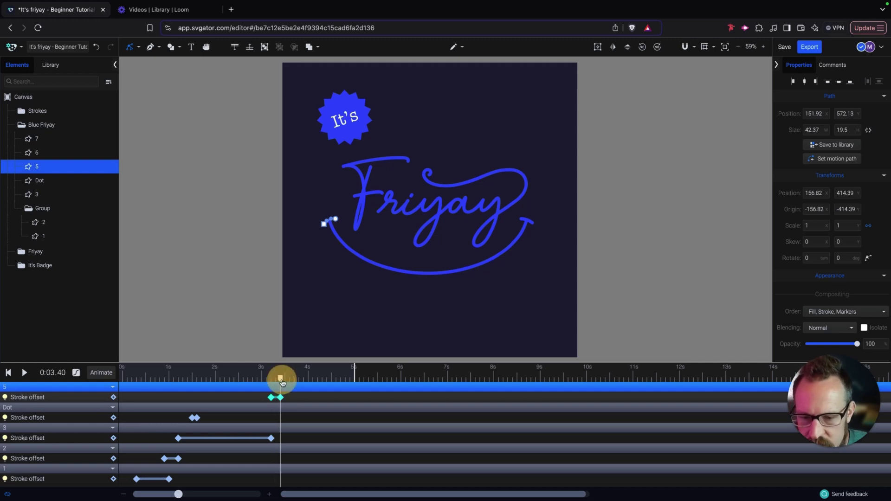
Add a Stroke offset animator to path 6 at 0:03.40 and copy the path's length to its offset and dashes.
{"action": "left_click", "coordinate": [45, 154]}
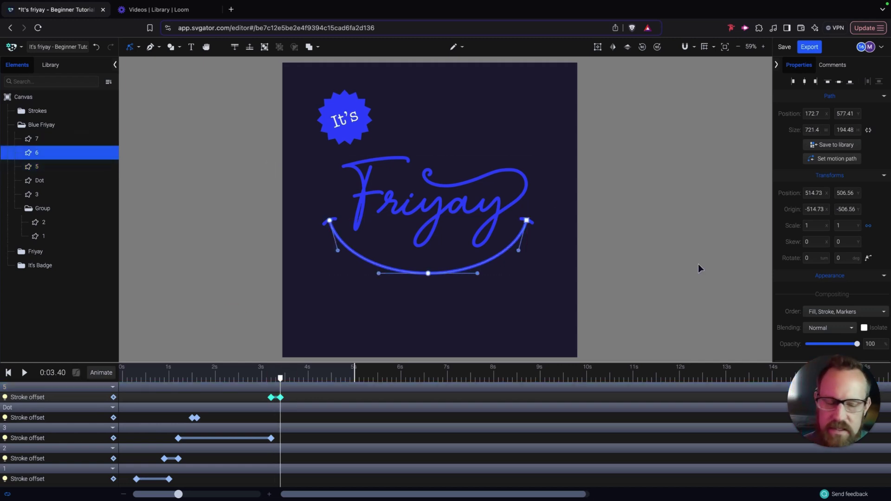
{"action": "left_click", "coordinate": [99, 372]}
{"action": "left_click", "coordinate": [103, 326]}
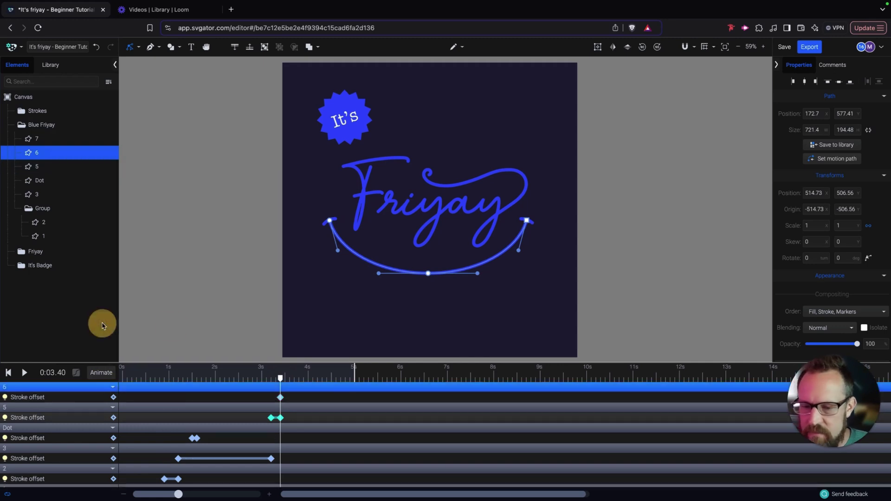
{"action": "scroll", "coordinate": [843, 277], "scroll_direction": "down", "scroll_amount": 4}
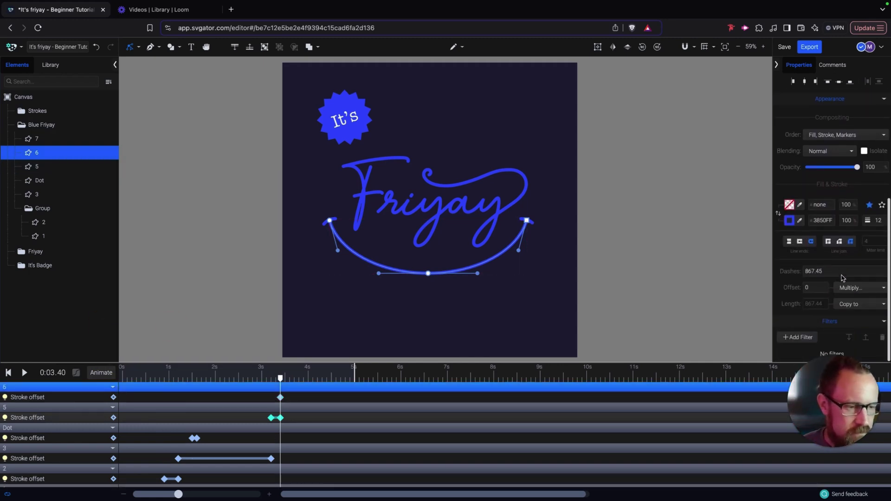
{"action": "left_click", "coordinate": [875, 308]}
{"action": "left_click", "coordinate": [868, 251]}
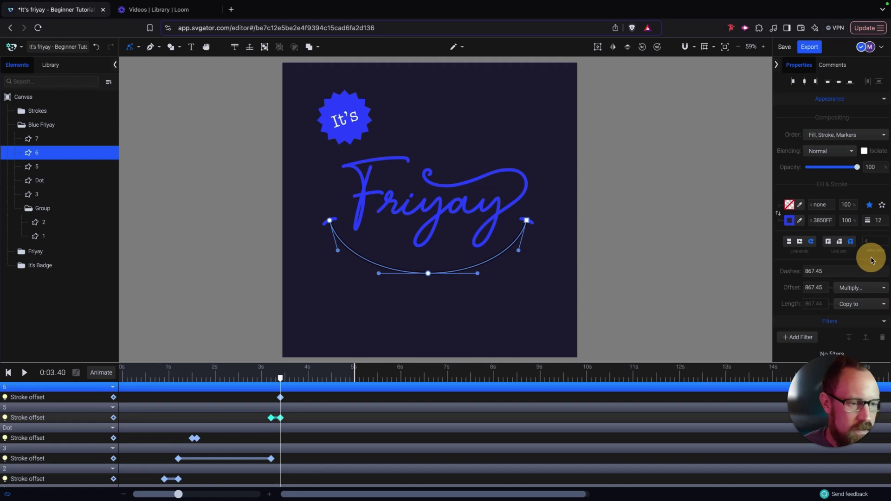
Set path 6's stroke offset to 0 at 0:04.00 and preview how the smile curve draws on.
{"action": "left_click", "coordinate": [820, 288]}
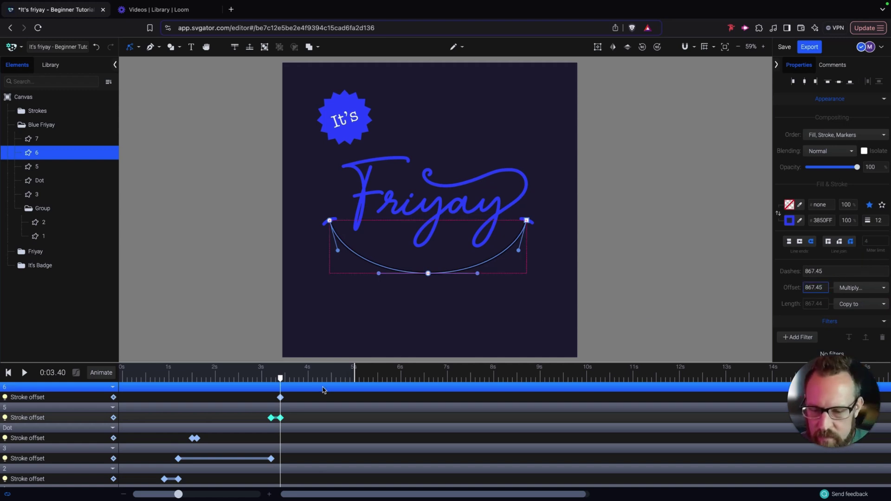
{"action": "left_click", "coordinate": [304, 392]}
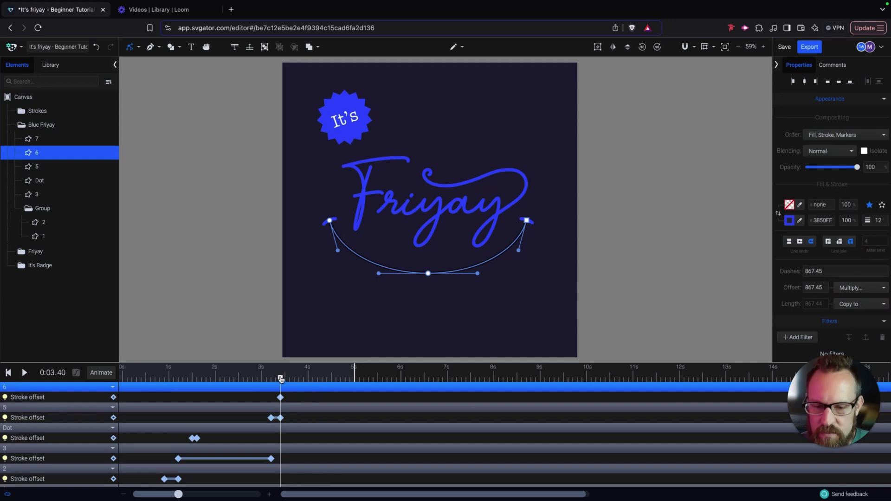
{"action": "left_click_drag", "start_coordinate": [280, 379], "coordinate": [308, 379]}
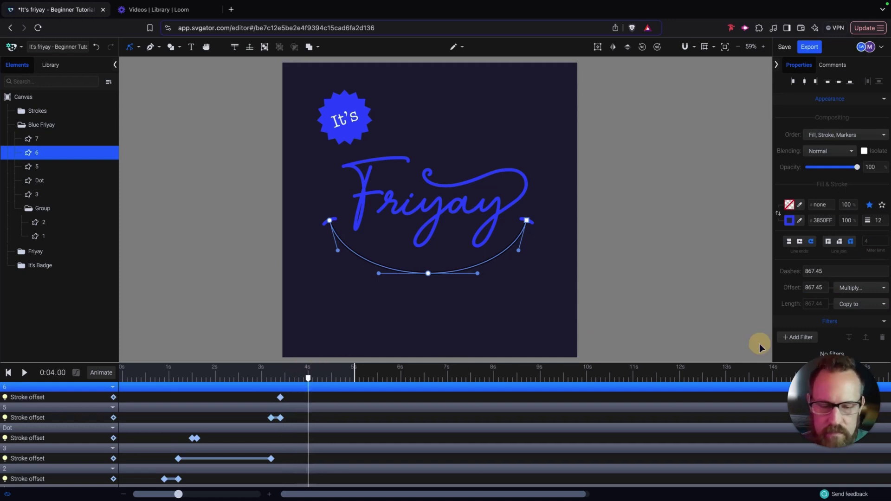
{"action": "left_click_drag", "start_coordinate": [828, 288], "coordinate": [783, 286]}
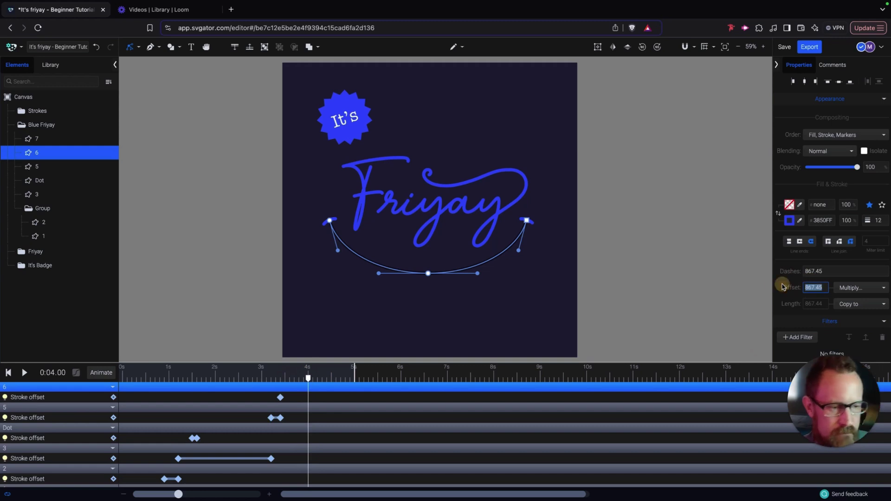
{"action": "key", "text": "Return"}
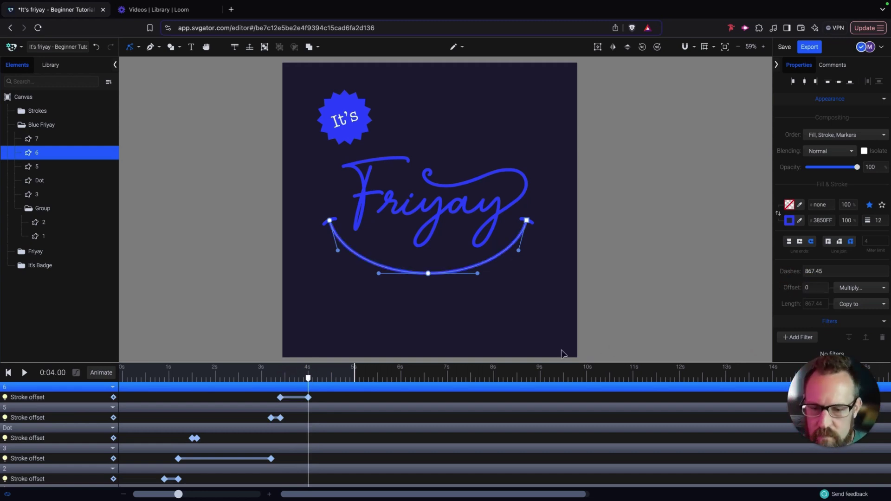
{"action": "left_click", "coordinate": [248, 370]}
{"action": "key", "text": "space"}
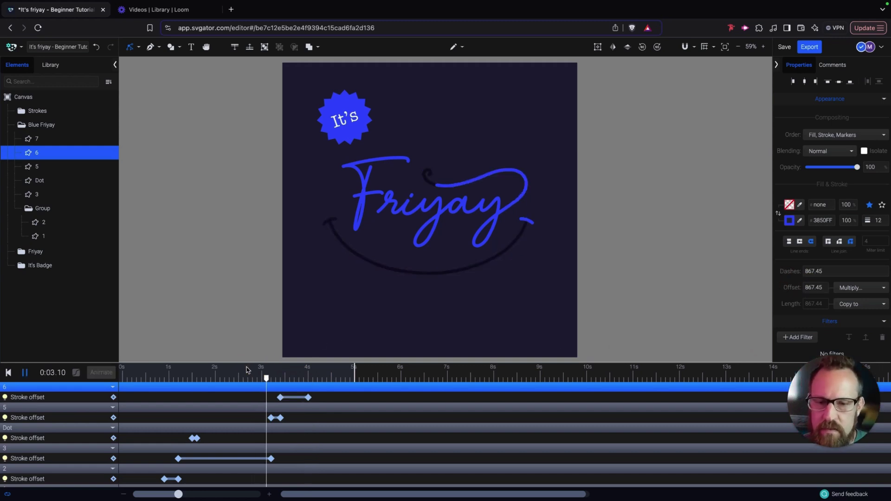
{"action": "key", "text": "space"}
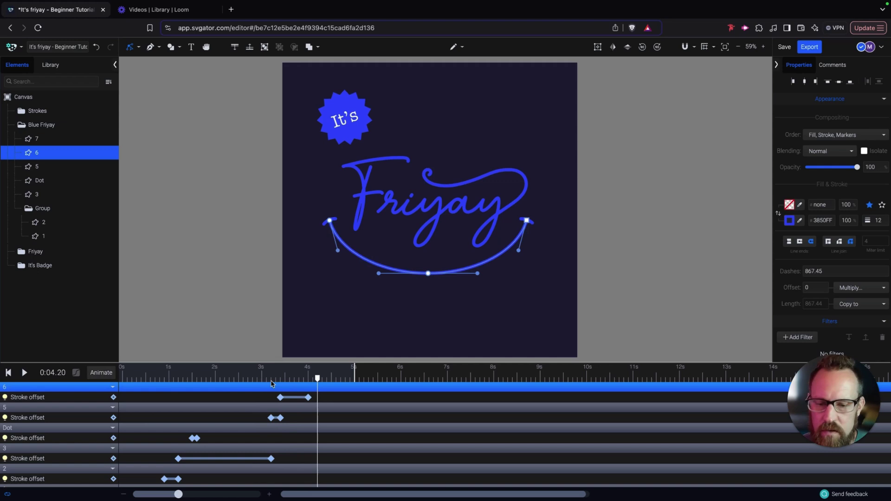
Reverse path 6's drawing direction by setting its stroke offset at 0:03.40 to -867.45, and preview the playback.
{"action": "left_click", "coordinate": [309, 377]}
{"action": "left_click_drag", "start_coordinate": [311, 377], "coordinate": [281, 378]}
{"action": "left_click", "coordinate": [280, 398]}
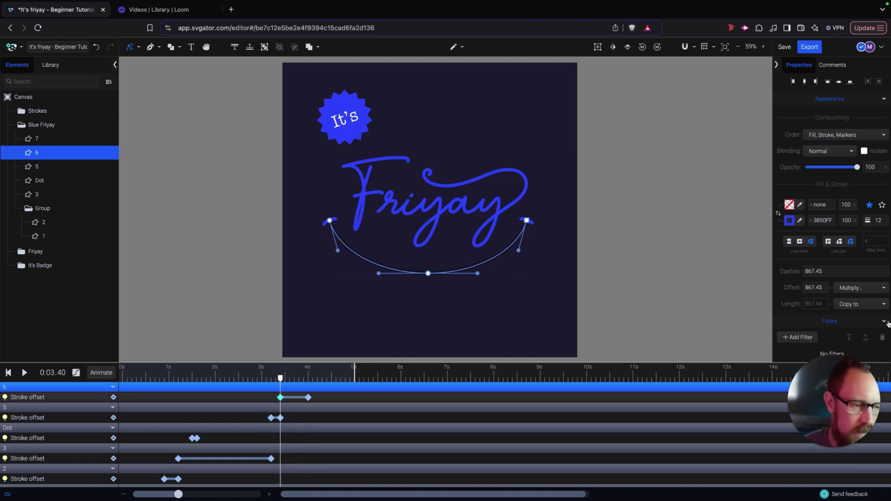
{"action": "left_click", "coordinate": [806, 285]}
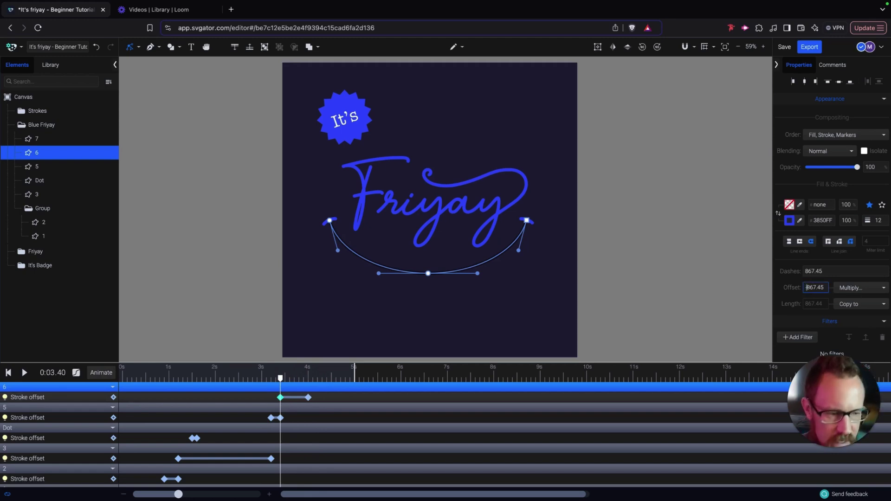
{"action": "left_click", "coordinate": [259, 379]}
{"action": "key", "text": "space"}
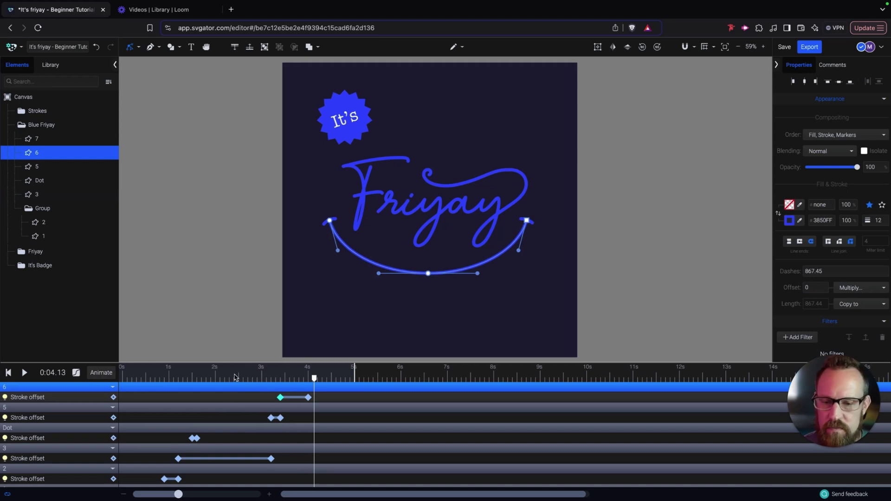
{"action": "left_click", "coordinate": [236, 378]}
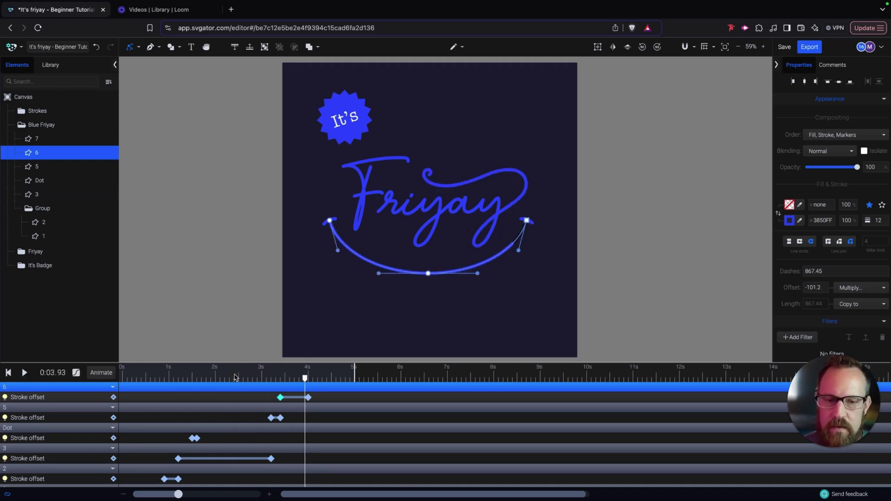
{"action": "left_click", "coordinate": [236, 378]}
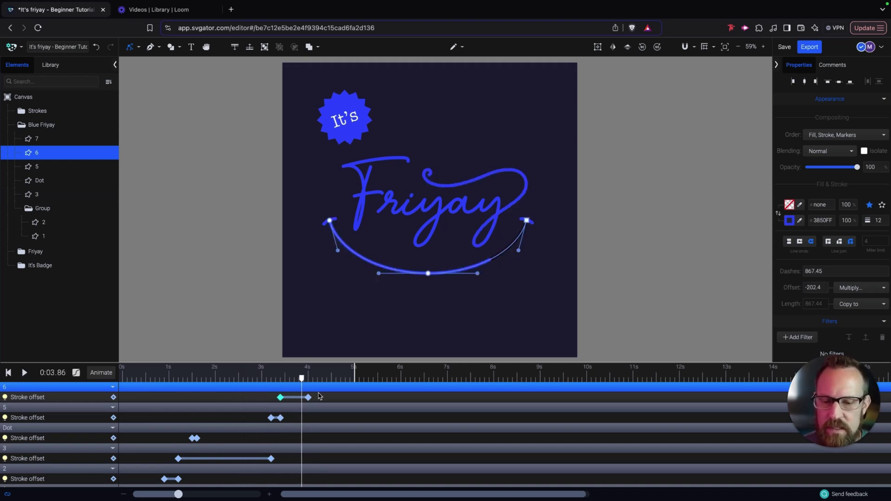
Apply Ease In Out easing to both of path 6's stroke offset keyframes and preview the smile's motion.
{"action": "left_click_drag", "start_coordinate": [320, 396], "coordinate": [258, 398]}
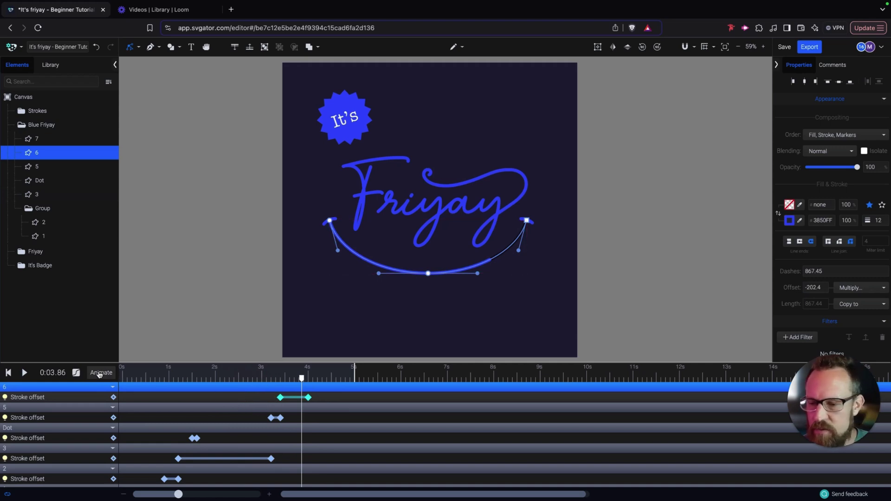
{"action": "left_click", "coordinate": [76, 373]}
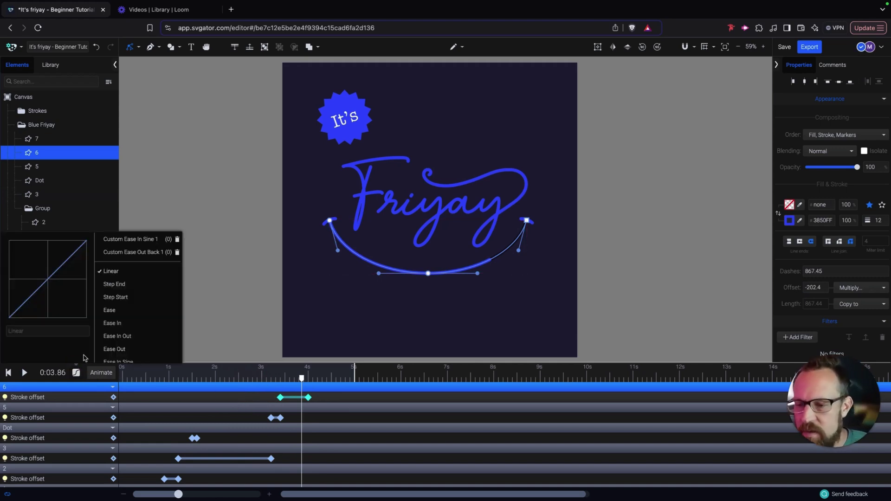
{"action": "left_click", "coordinate": [149, 336]}
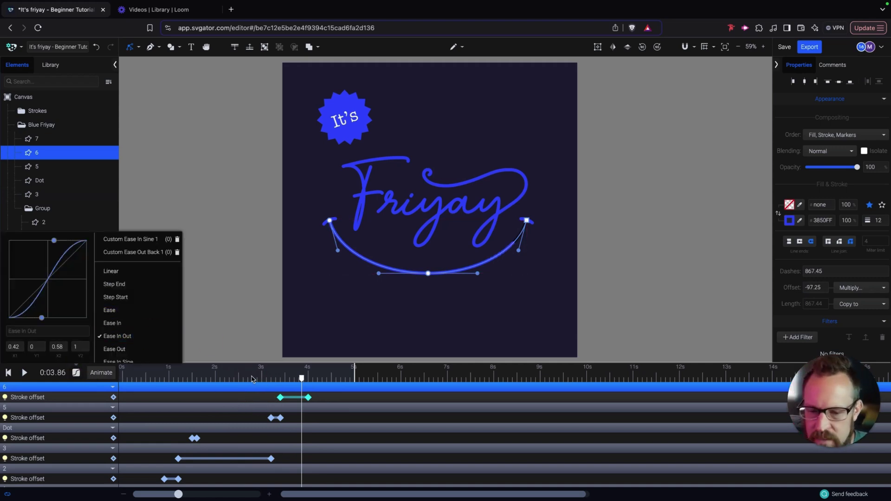
{"action": "left_click", "coordinate": [269, 376]}
{"action": "key", "text": "space"}
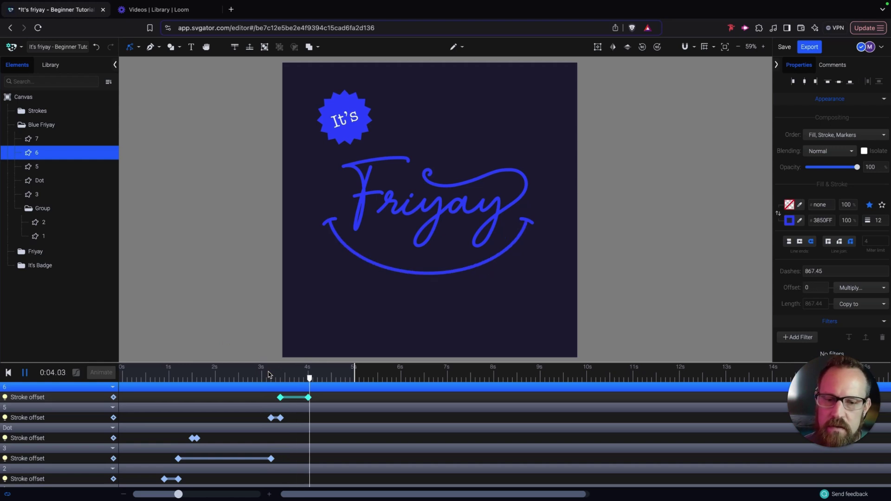
{"action": "left_click", "coordinate": [215, 374]}
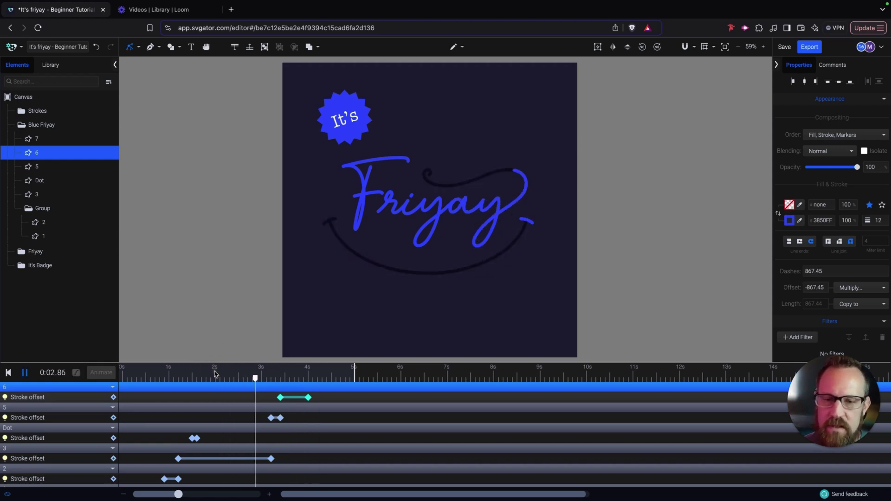
{"action": "key", "text": "space"}
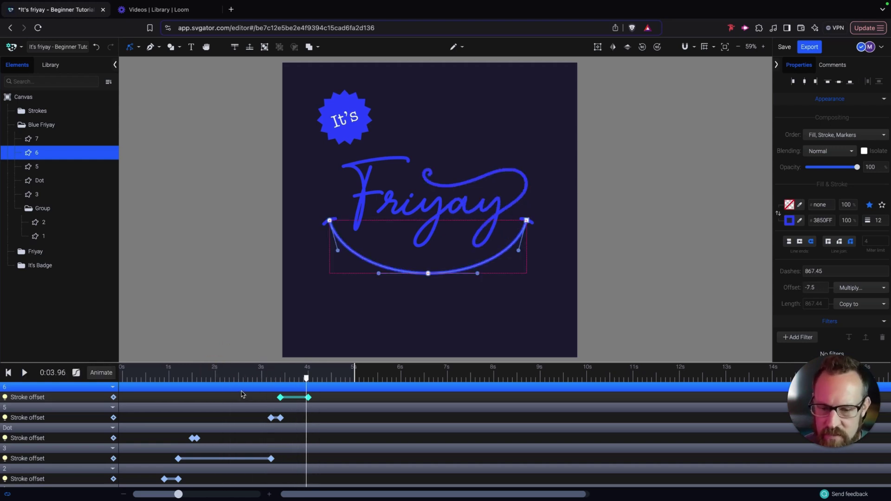
{"action": "left_click", "coordinate": [226, 377]}
{"action": "key", "text": "space"}
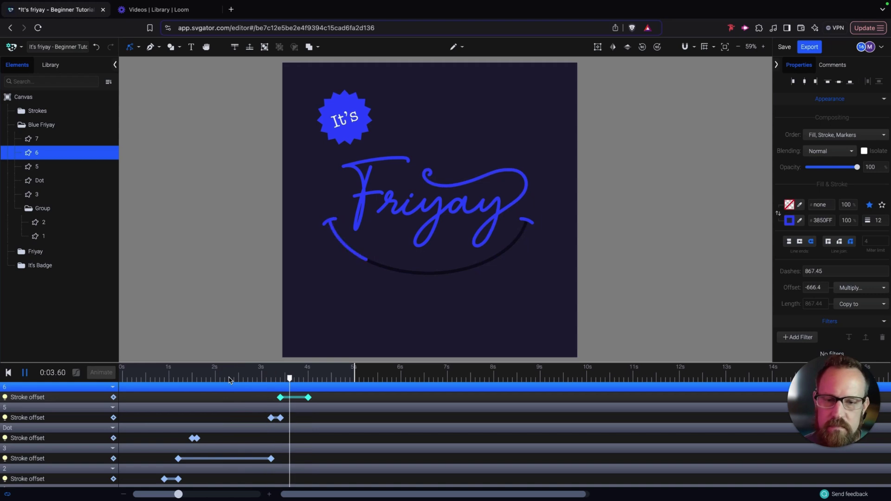
Add a Stroke offset animator to path 7 at 0:04.00 and copy the path's length to its offset and dashes.
{"action": "key", "text": "space"}
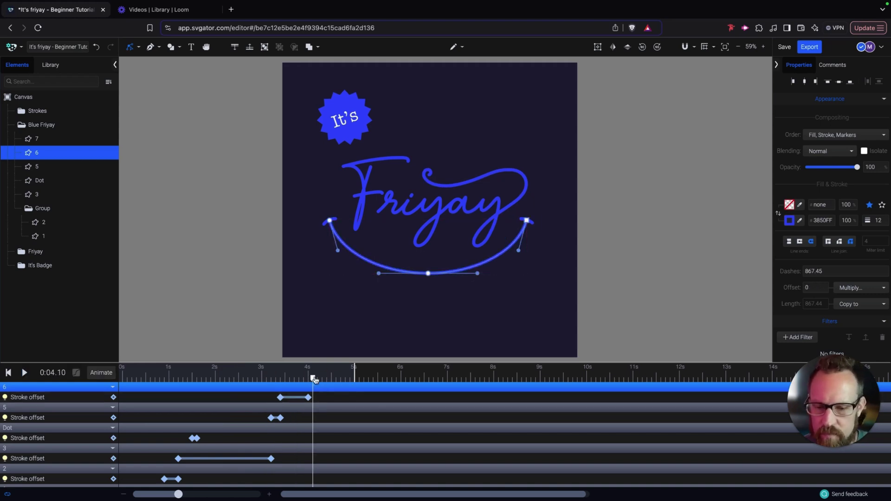
{"action": "left_click", "coordinate": [308, 377]}
{"action": "left_click", "coordinate": [310, 381]}
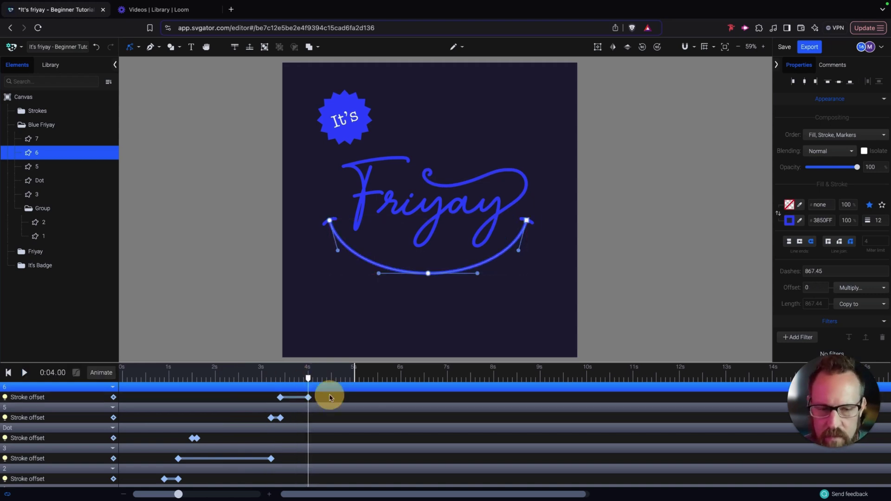
{"action": "left_click", "coordinate": [48, 140]}
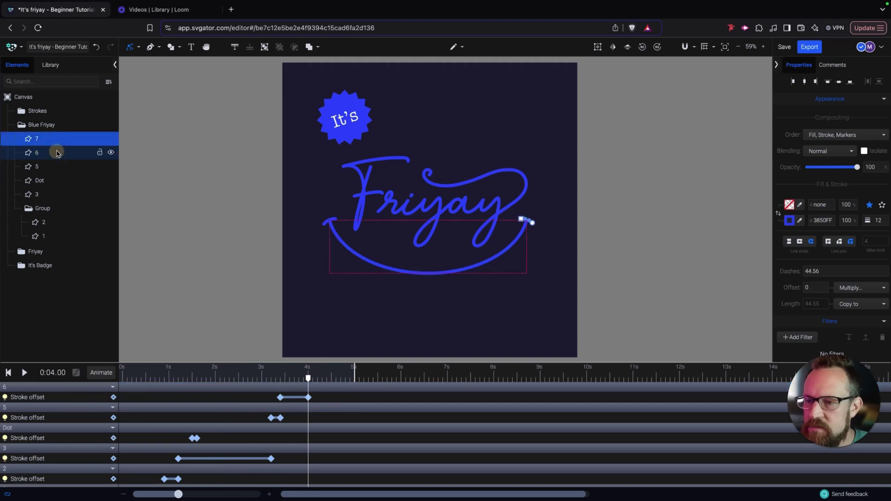
{"action": "left_click", "coordinate": [102, 372]}
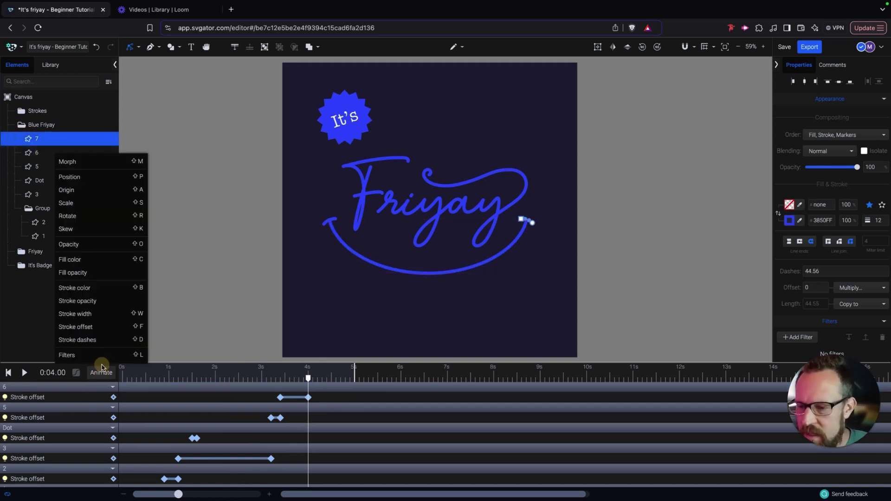
{"action": "left_click", "coordinate": [95, 327]}
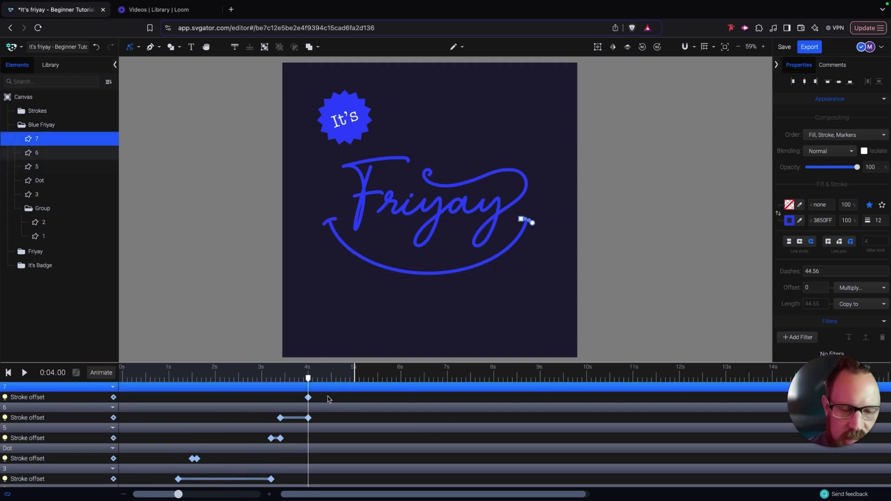
{"action": "left_click", "coordinate": [865, 304]}
{"action": "left_click", "coordinate": [858, 249]}
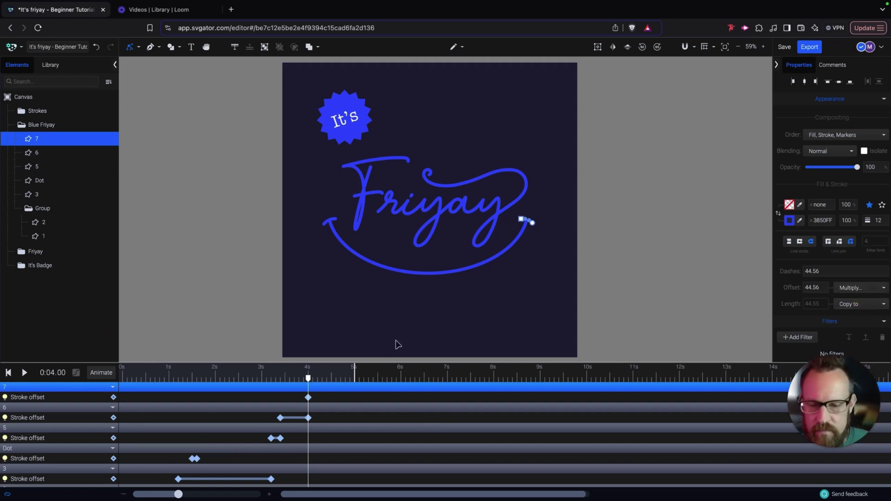
Set path 7's stroke offset to 0 at 0:04.20 and preview how the smile's end tick draws on.
{"action": "left_click_drag", "start_coordinate": [310, 378], "coordinate": [320, 380]}
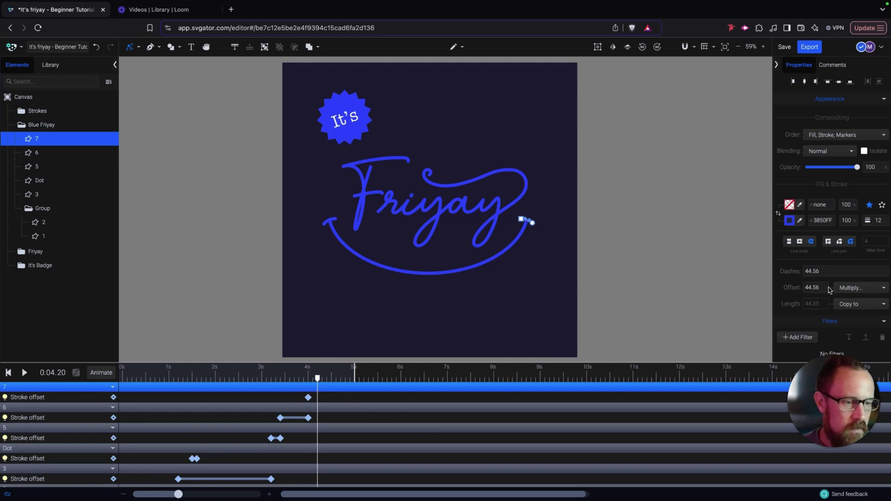
{"action": "left_click", "coordinate": [812, 288]}
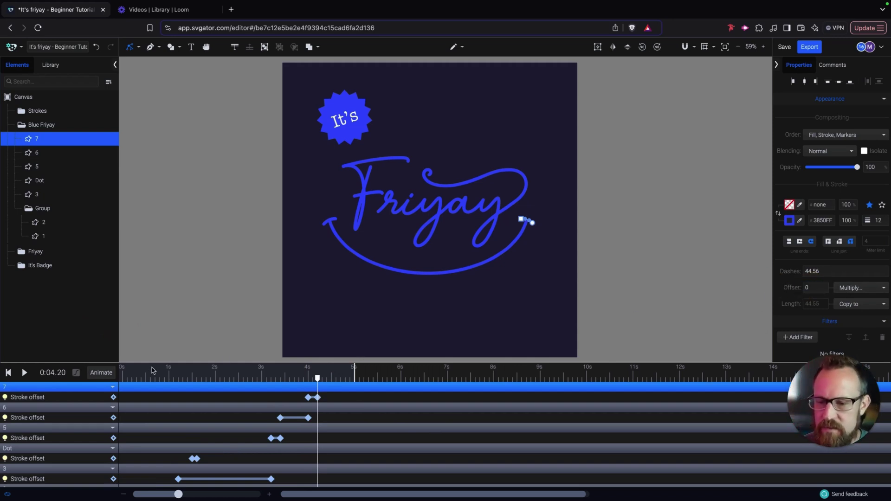
{"action": "left_click", "coordinate": [322, 352]}
{"action": "key", "text": "space"}
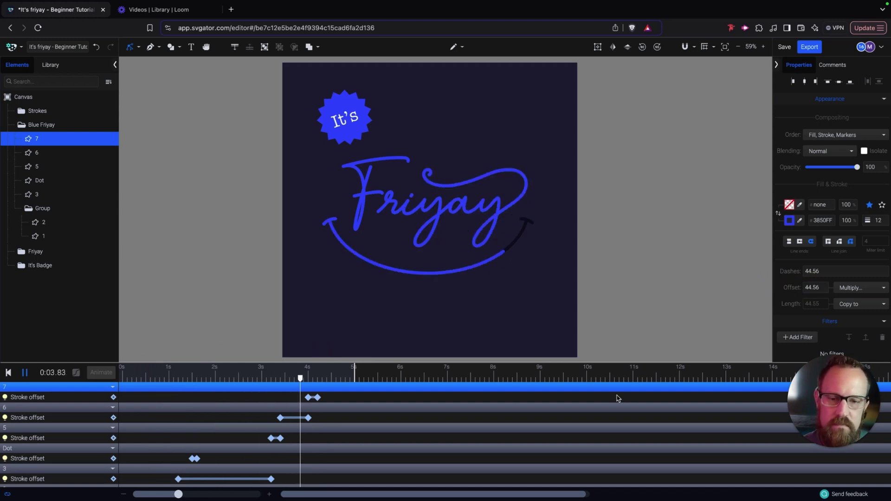
{"action": "key", "text": "space"}
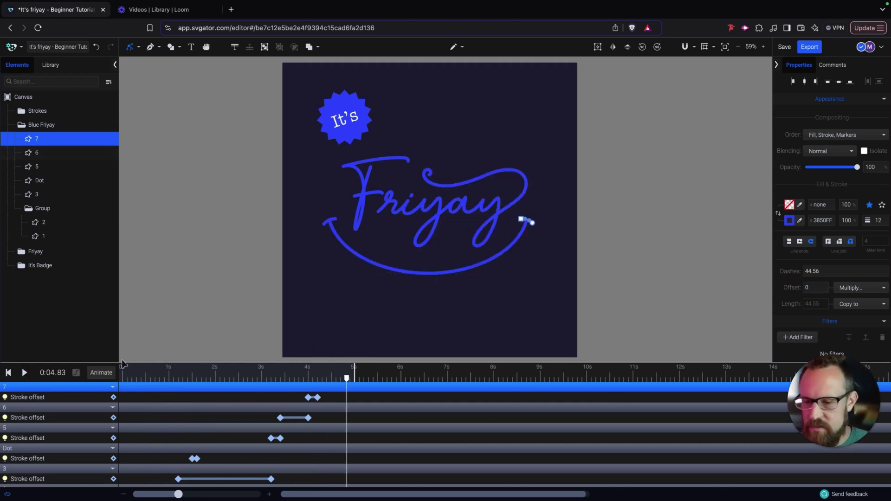
Preview the blue lettering and smile animation from near the start of the timeline.
{"action": "left_click", "coordinate": [137, 377]}
{"action": "key", "text": "space"}
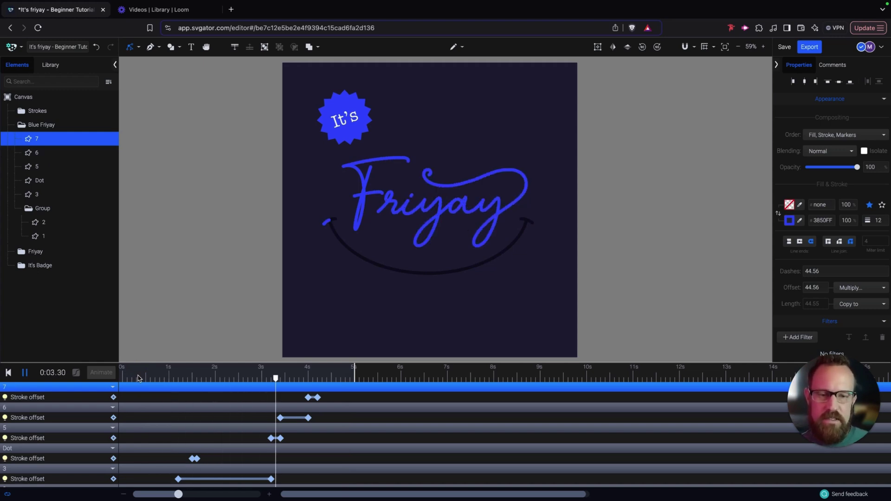
{"action": "key", "text": "space"}
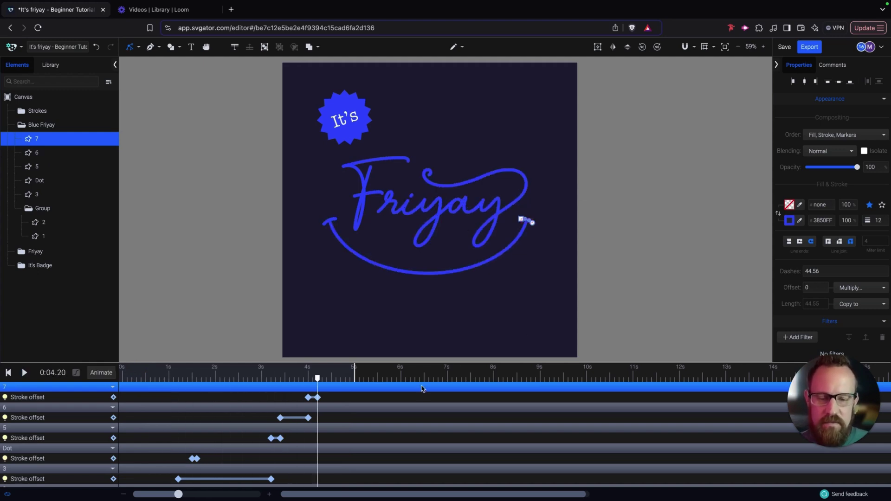
Clear the selection, collapse the Blue Friyay group and duplicate it.
{"action": "left_click", "coordinate": [379, 427]}
{"action": "key", "text": "Escape"}
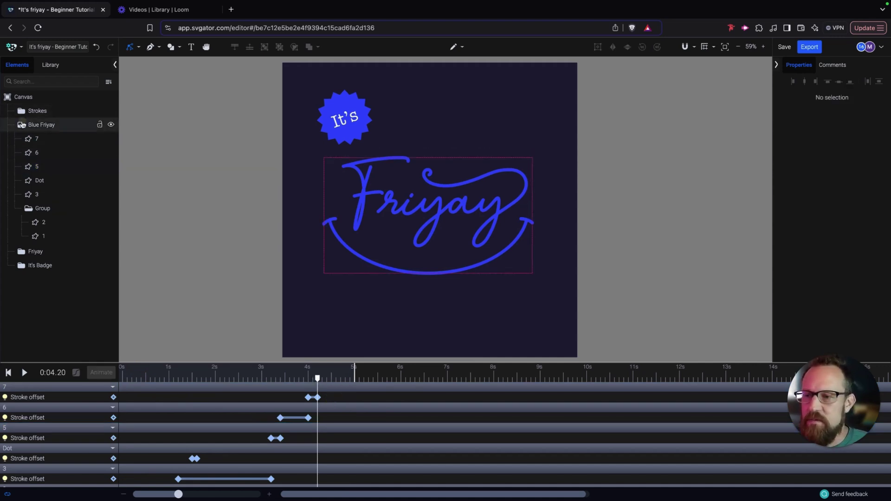
{"action": "left_click", "coordinate": [23, 124]}
{"action": "left_click", "coordinate": [62, 128]}
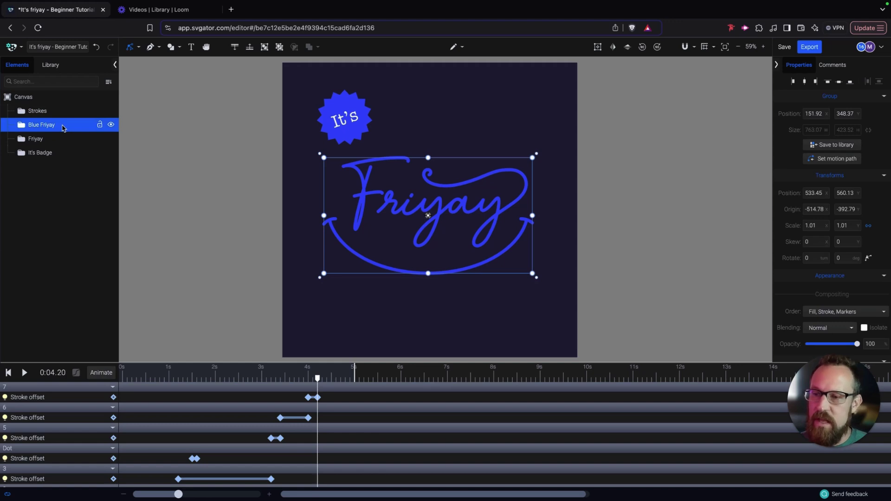
{"action": "key", "text": "ctrl+d"}
Rename the duplicated group as Pink Friyay, keeping it outside the Blue Friyay group.
{"action": "double_click", "coordinate": [52, 126]}
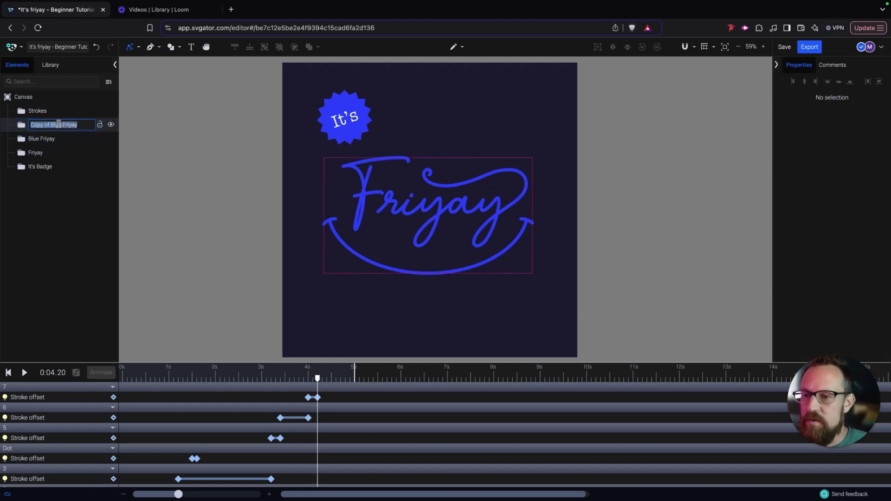
{"action": "left_click", "coordinate": [40, 124]}
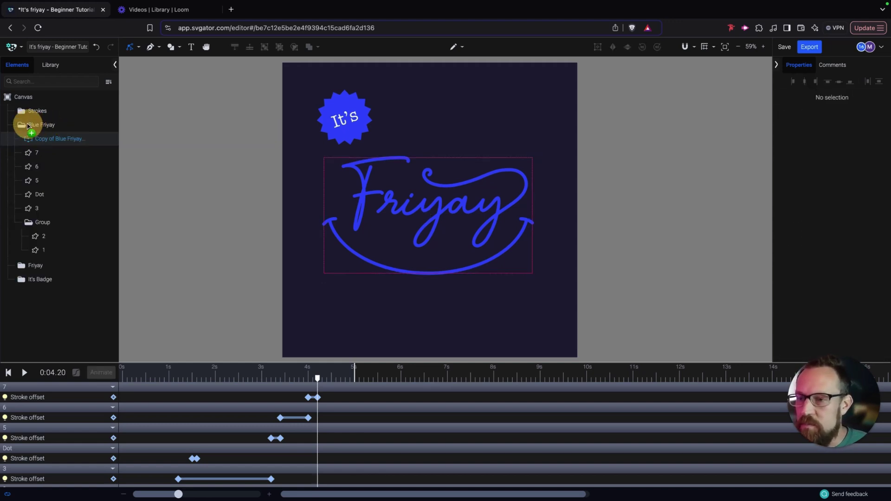
{"action": "double_click", "coordinate": [49, 124]}
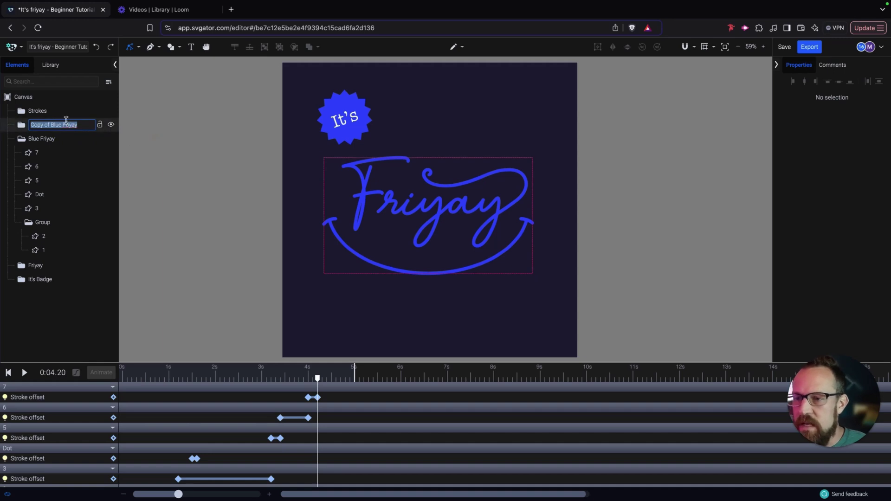
{"action": "left_click", "coordinate": [61, 123]}
{"action": "key", "text": "Return"}
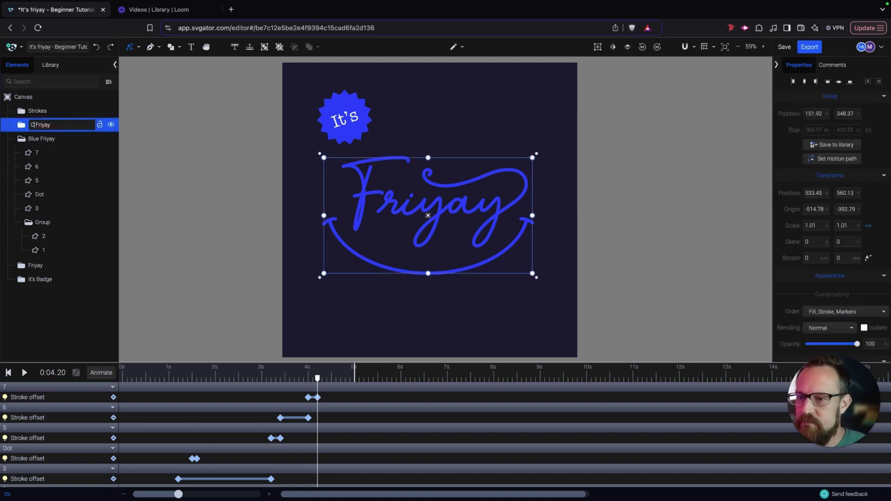
{"action": "key", "text": "Return"}
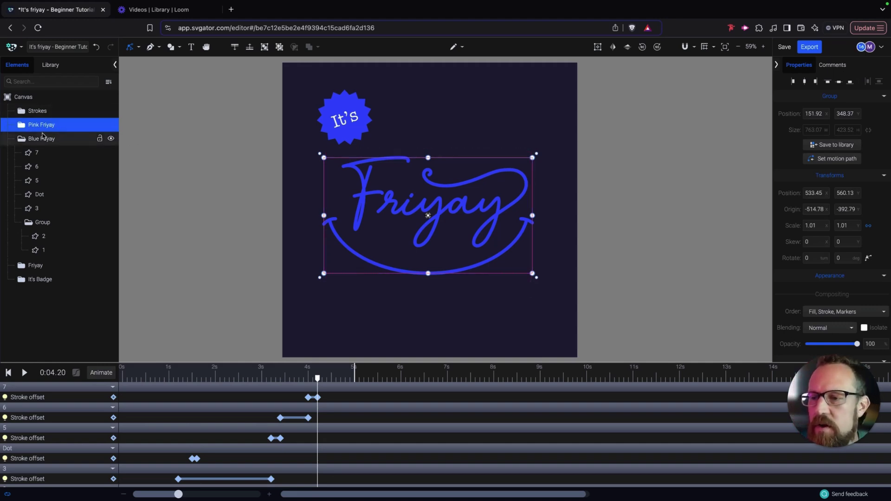
{"action": "left_click", "coordinate": [21, 138]}
{"action": "left_click", "coordinate": [20, 125]}
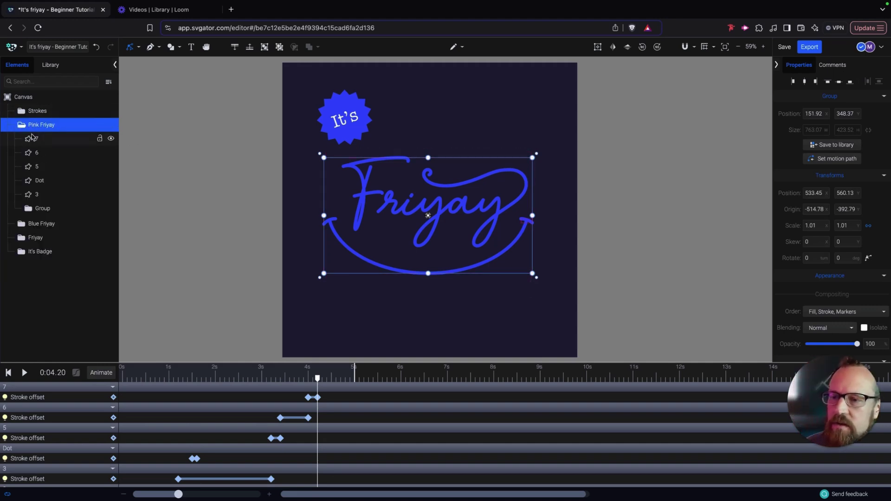
{"action": "left_click", "coordinate": [34, 140]}
{"action": "left_click", "coordinate": [39, 195]}
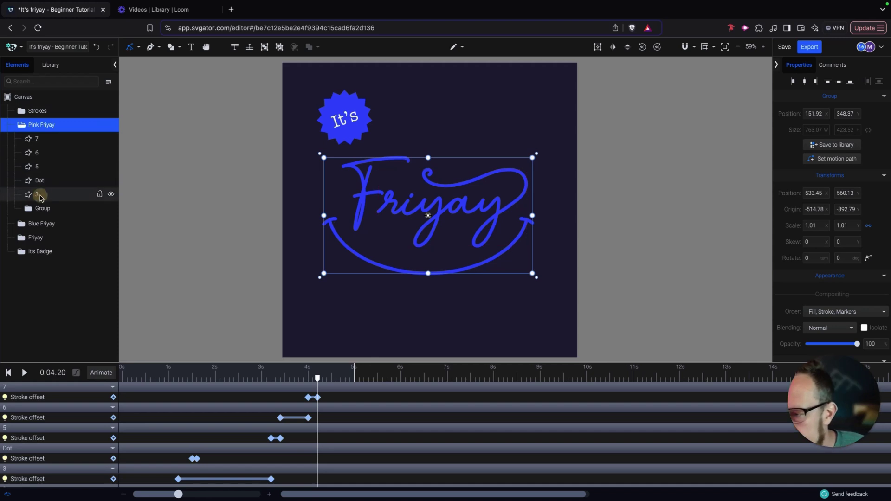
{"action": "left_click", "coordinate": [36, 138]}
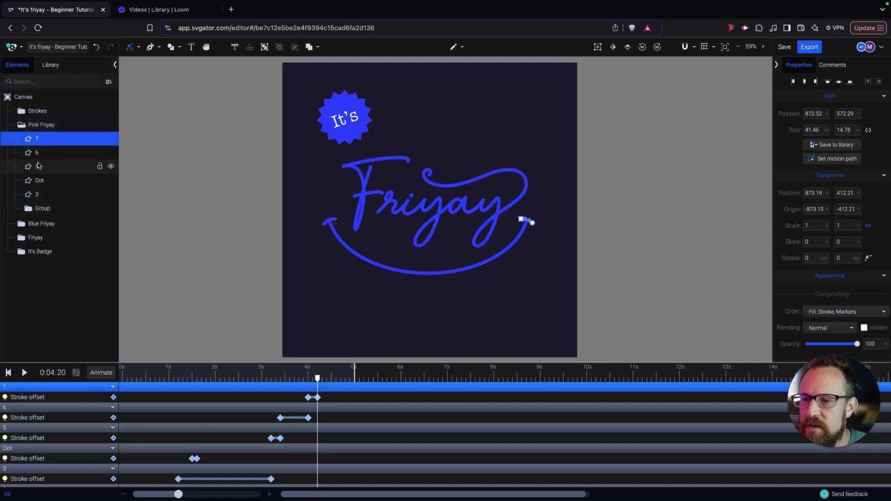
{"action": "left_click", "coordinate": [37, 194], "text": "shift"}
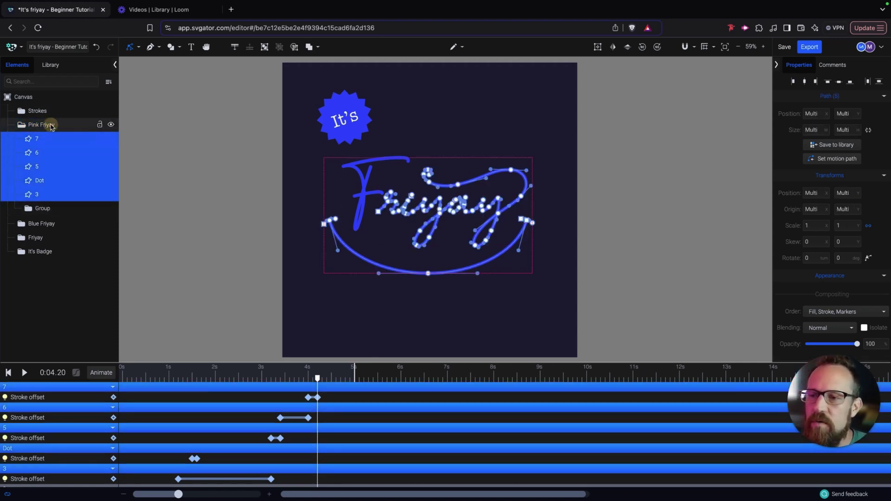
Add a Hue filter to the whole Pink Friyay group and set its hue to 62 degrees.
{"action": "left_click", "coordinate": [51, 126]}
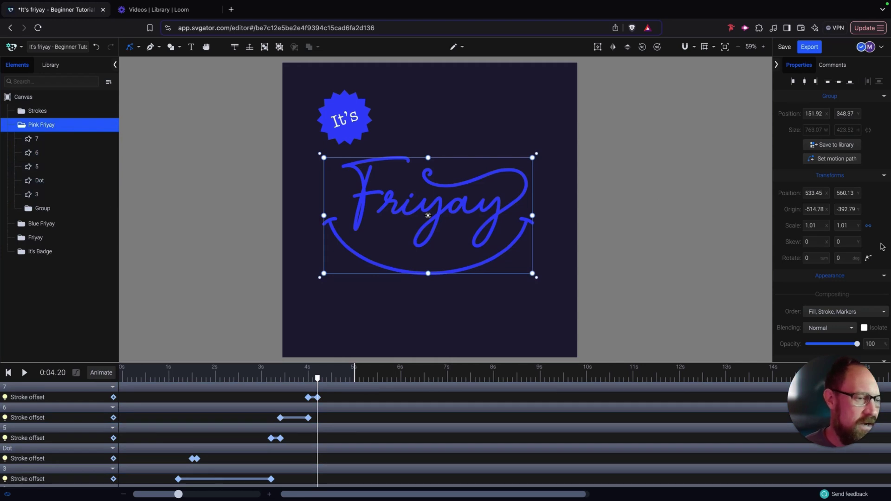
{"action": "scroll", "coordinate": [882, 247], "scroll_direction": "down", "scroll_amount": 1}
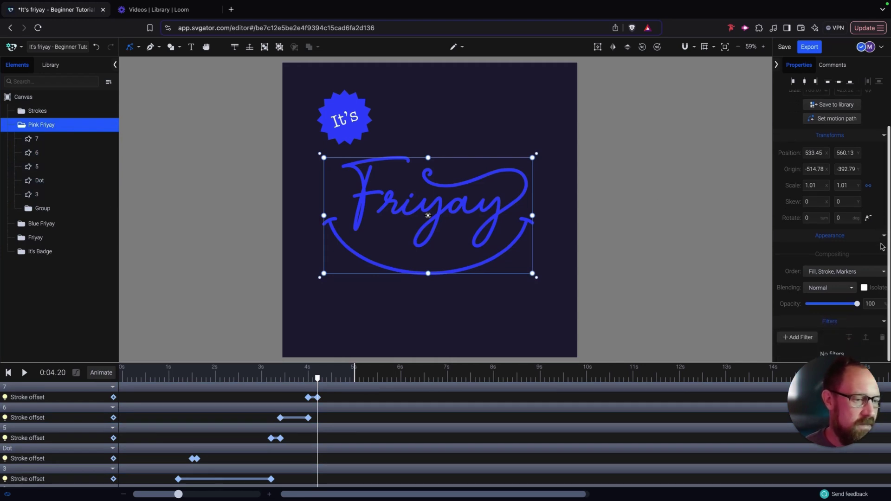
{"action": "left_click", "coordinate": [802, 339]}
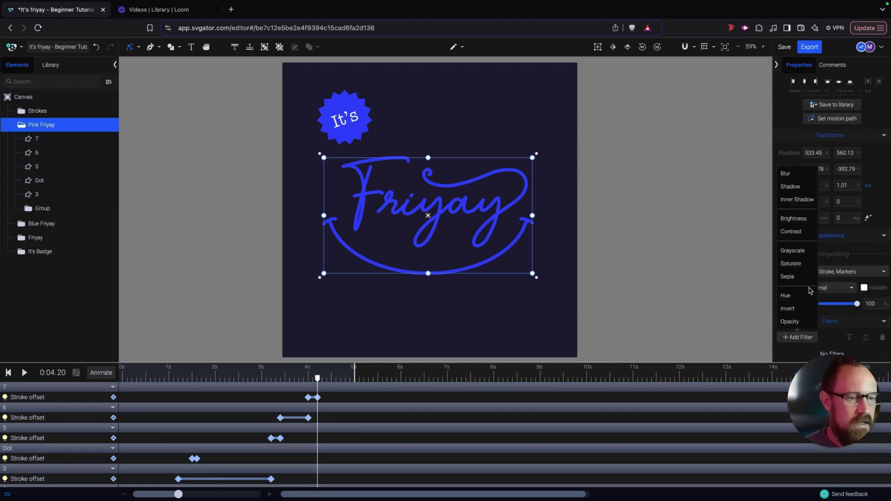
{"action": "left_click", "coordinate": [795, 296]}
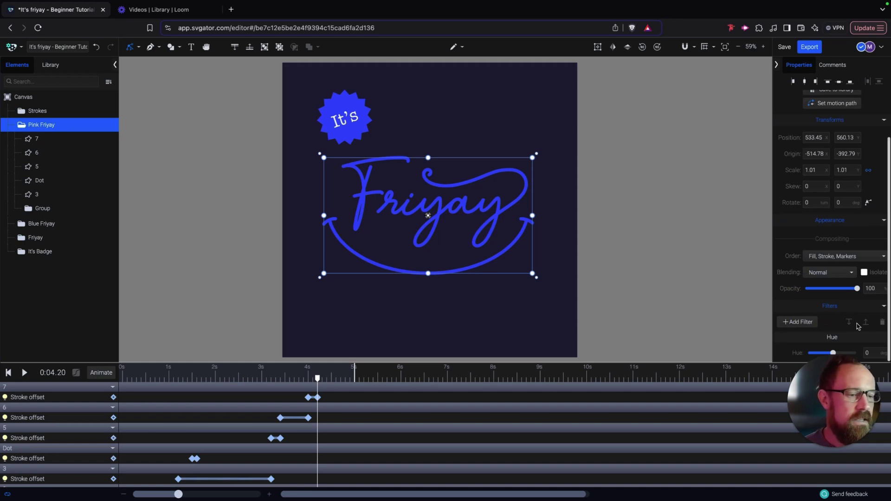
{"action": "mouse_move", "coordinate": [834, 353]}
{"action": "left_mouse_down"}
{"action": "mouse_move", "coordinate": [823, 354]}
{"action": "mouse_move", "coordinate": [838, 352]}
{"action": "left_mouse_up"}
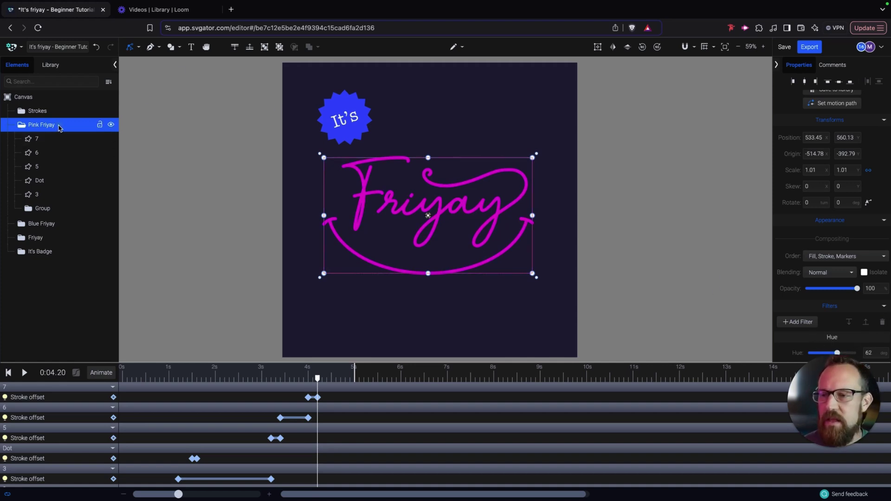
{"action": "left_click", "coordinate": [22, 125]}
{"action": "left_click", "coordinate": [24, 126]}
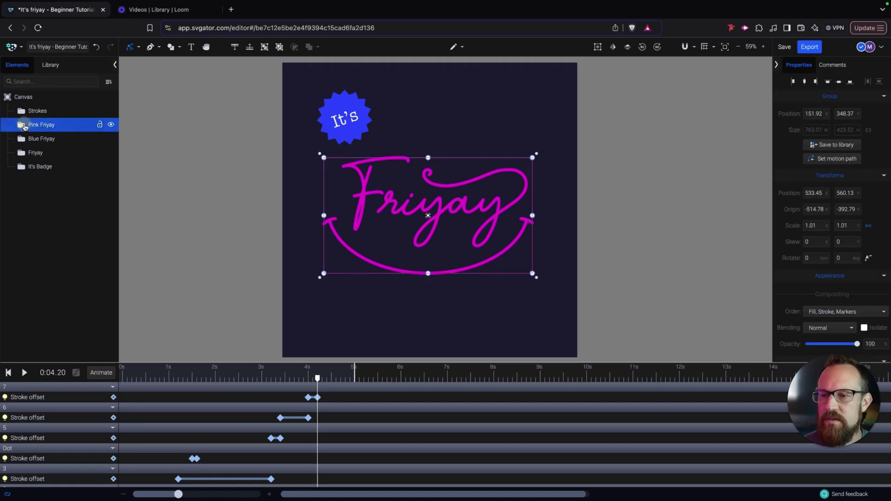
{"action": "left_click", "coordinate": [22, 124]}
{"action": "left_click", "coordinate": [37, 138]}
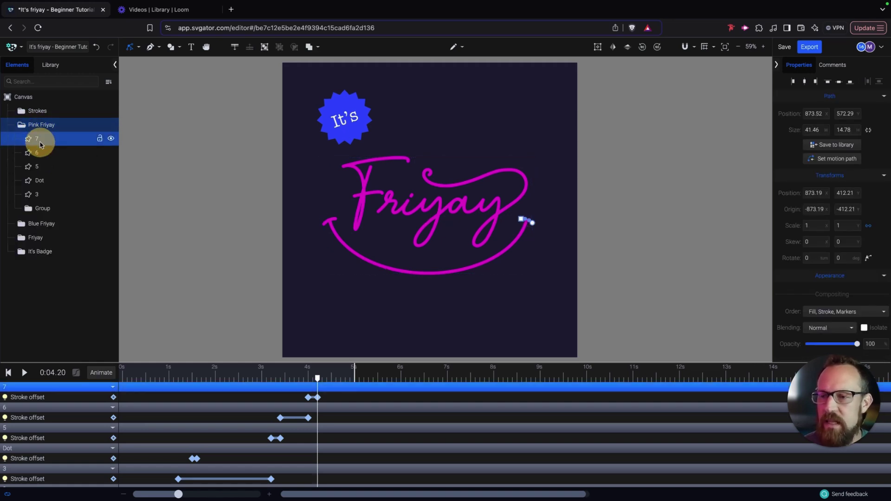
{"action": "left_click", "coordinate": [45, 187], "text": "shift"}
{"action": "left_click", "coordinate": [22, 125]}
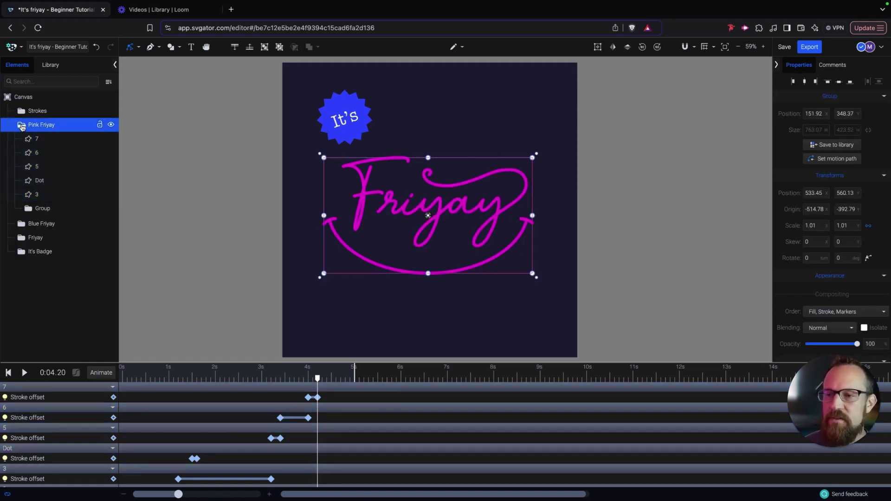
{"action": "left_click", "coordinate": [22, 126]}
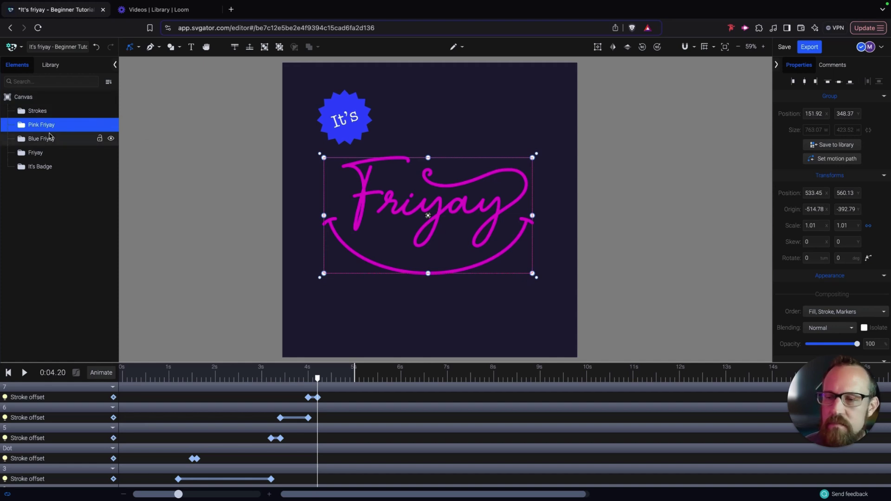
Shift all Pink Friyay stroke offset keyframes 0.2 seconds later and preview the staggered blue and pink animation.
{"action": "scroll", "coordinate": [200, 409], "scroll_direction": "down", "scroll_amount": 3}
{"action": "scroll", "coordinate": [181, 428], "scroll_direction": "up", "scroll_amount": 3}
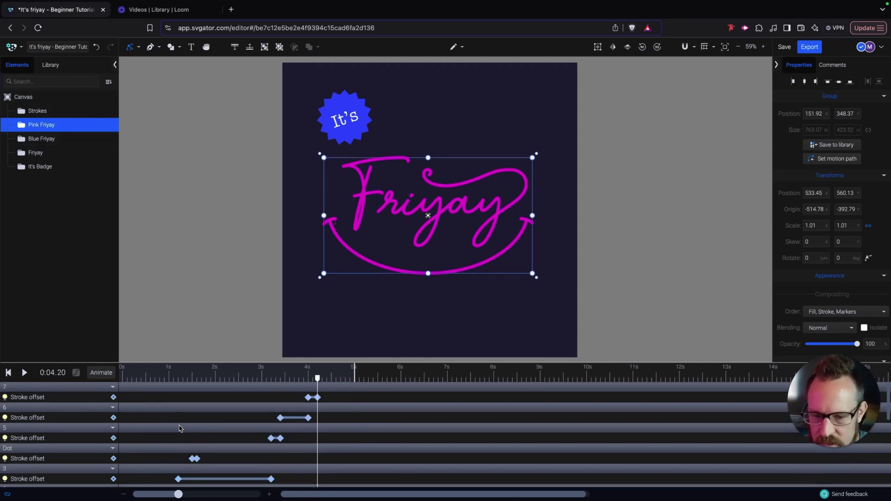
{"action": "left_click_drag", "start_coordinate": [325, 402], "coordinate": [132, 465]}
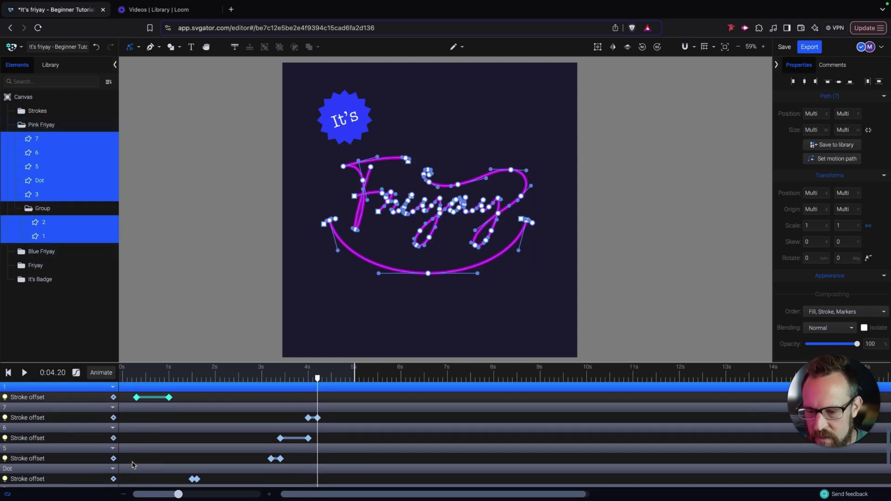
{"action": "scroll", "coordinate": [176, 420], "scroll_direction": "up", "scroll_amount": 2}
{"action": "scroll", "coordinate": [177, 419], "scroll_direction": "up", "scroll_amount": 2}
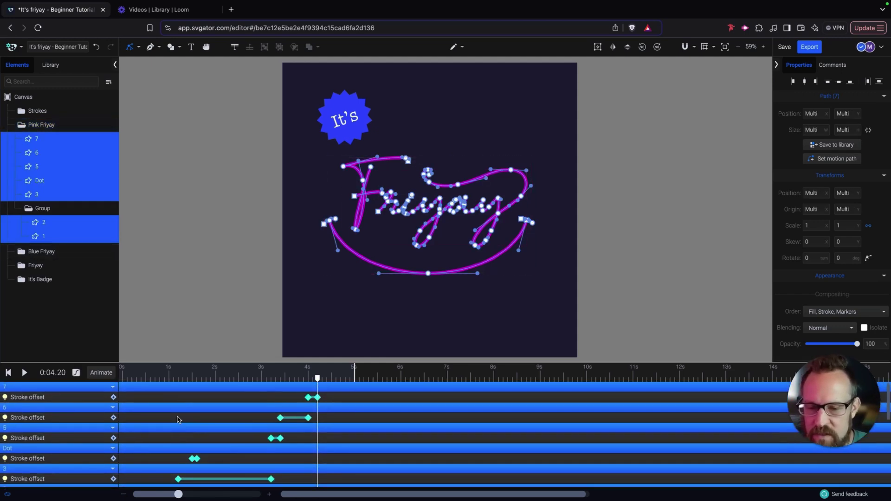
{"action": "left_click_drag", "start_coordinate": [310, 399], "coordinate": [319, 401]}
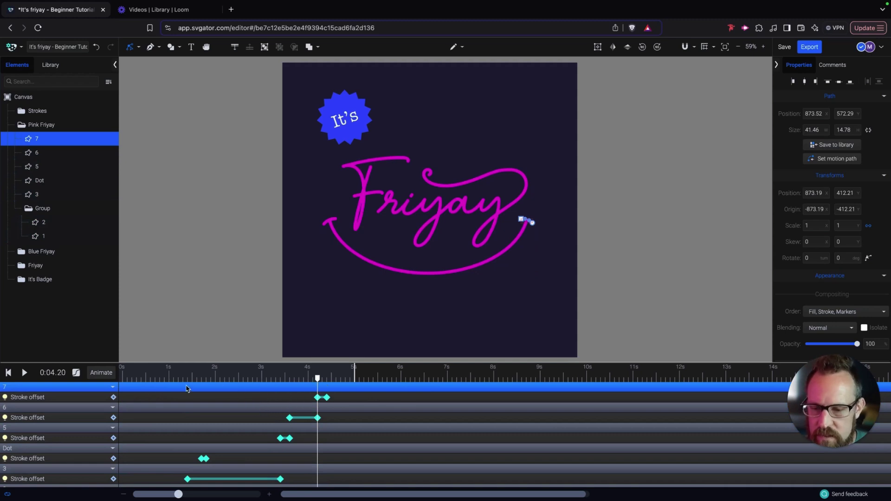
{"action": "left_click", "coordinate": [142, 374]}
{"action": "key", "text": "space"}
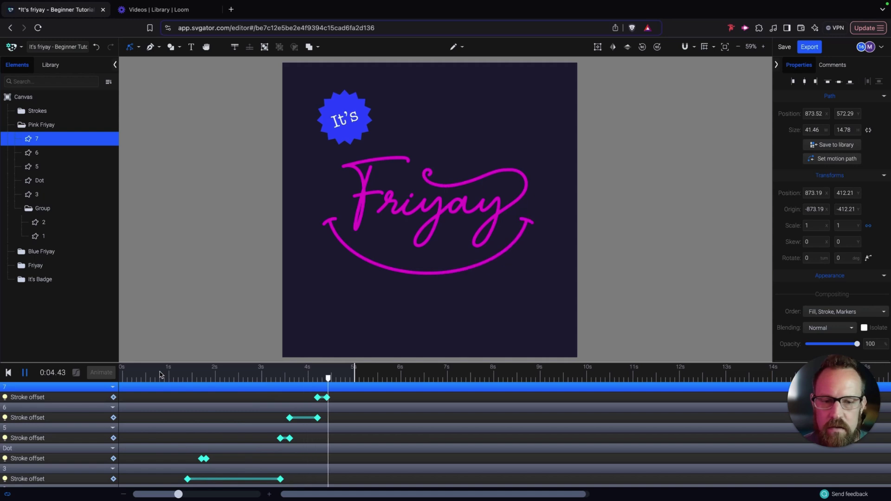
Duplicate the collapsed Pink Friyay group and rename the copy White Friyay.
{"action": "double_click", "coordinate": [61, 126]}
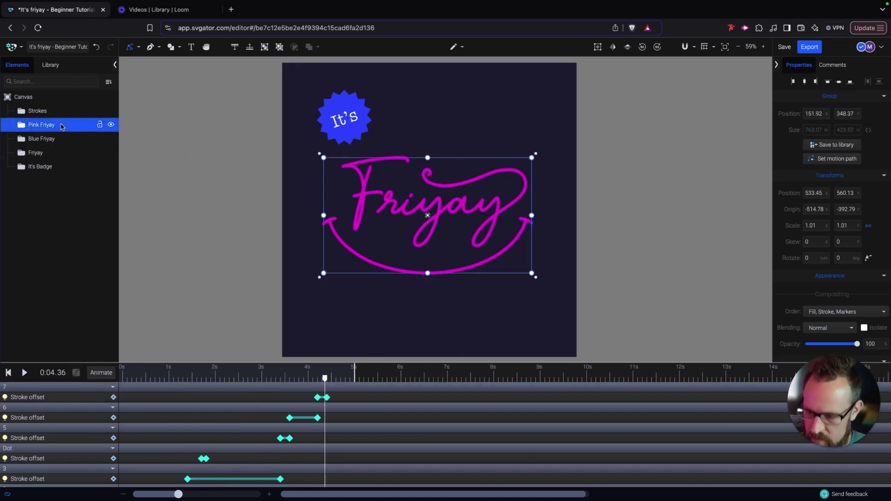
{"action": "key", "text": "ctrl+d"}
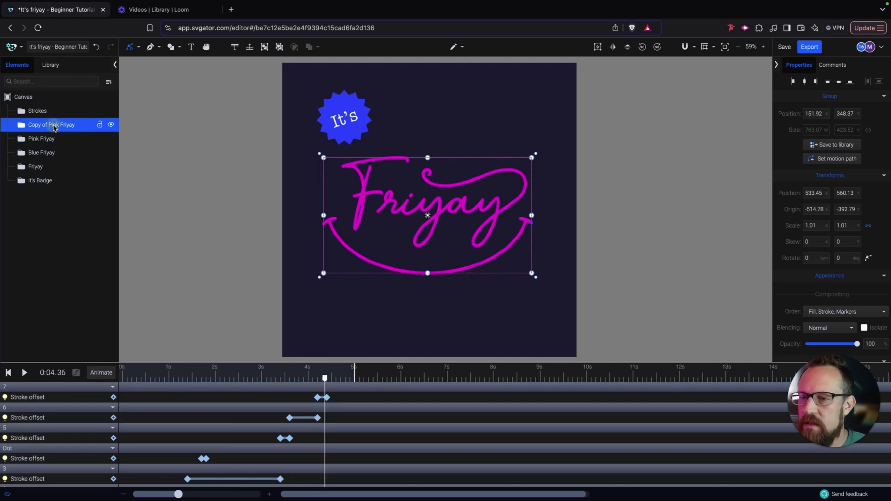
{"action": "double_click", "coordinate": [65, 124]}
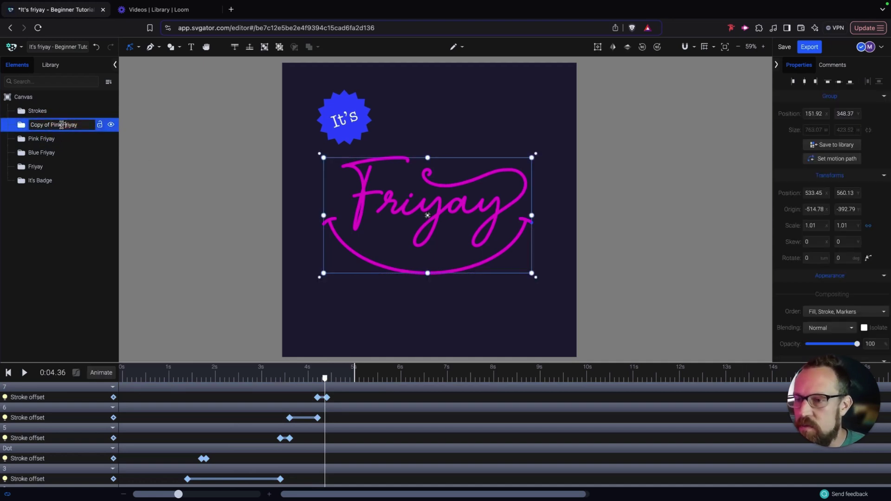
{"action": "left_click", "coordinate": [114, 127]}
{"action": "type", "text": "Friyay"}
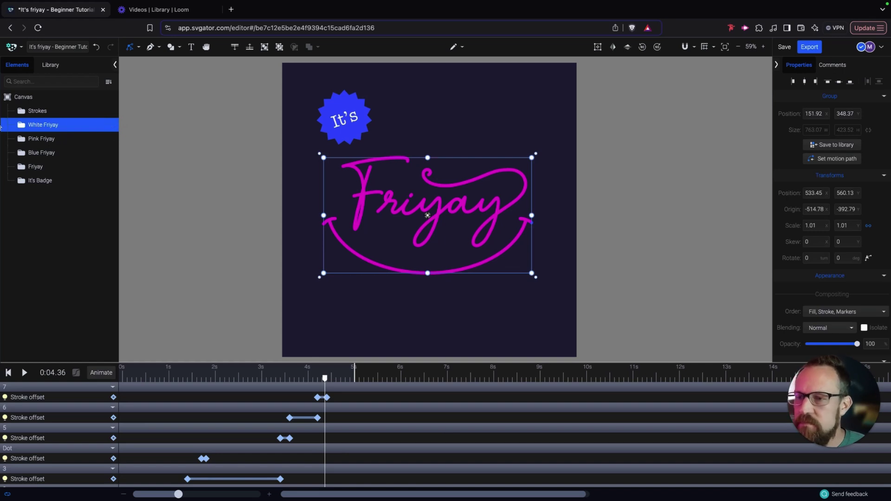
Set the stroke colour of all seven paths in the White Friyay group, including nested paths 1 and 2, to white FFFFFF.
{"action": "left_click", "coordinate": [26, 126]}
{"action": "left_click", "coordinate": [38, 139]}
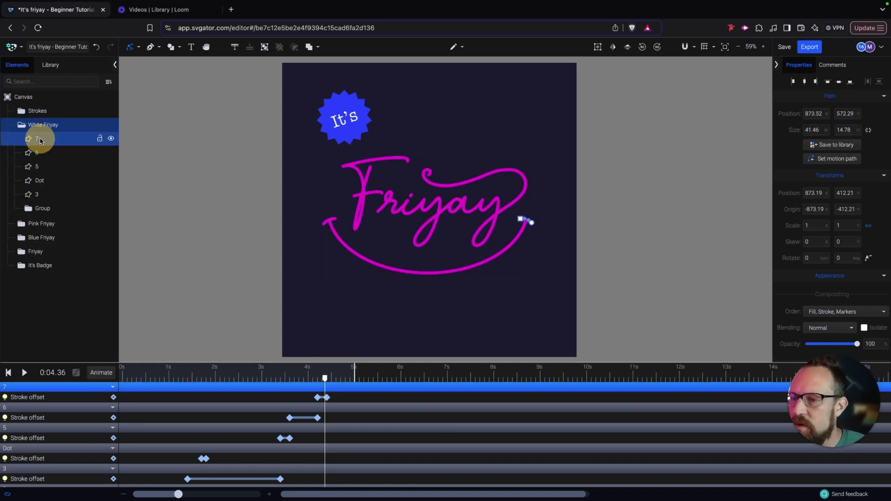
{"action": "left_click", "coordinate": [34, 194], "text": "shift"}
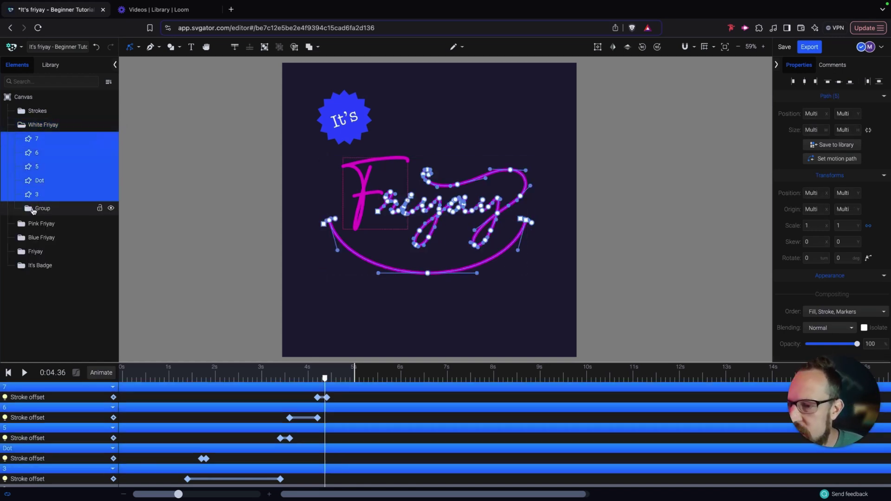
{"action": "left_click", "coordinate": [31, 211]}
{"action": "left_click", "coordinate": [42, 223], "text": "shift"}
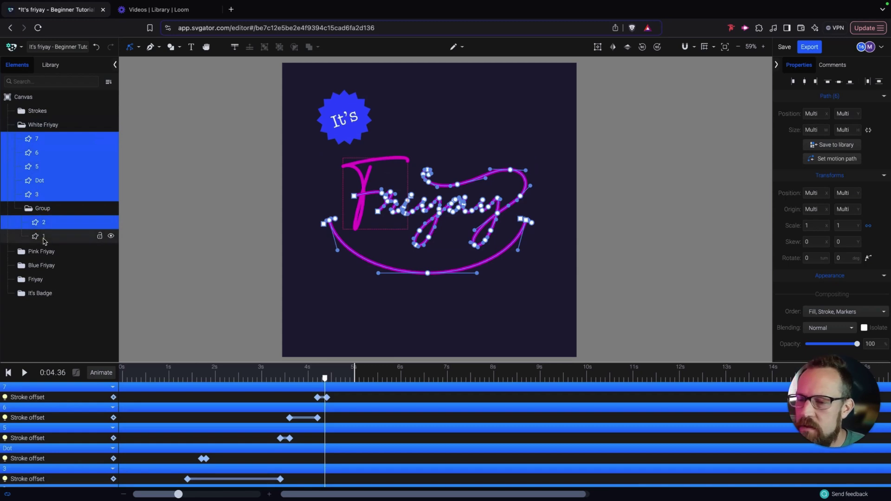
{"action": "left_click", "coordinate": [47, 238], "text": "shift"}
{"action": "scroll", "coordinate": [814, 252], "scroll_direction": "down", "scroll_amount": 4}
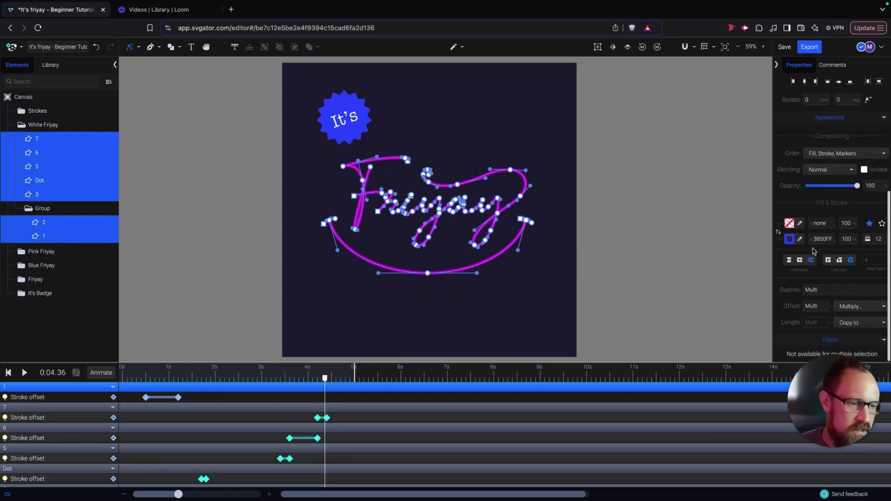
{"action": "left_click", "coordinate": [791, 240]}
{"action": "left_click", "coordinate": [708, 212]}
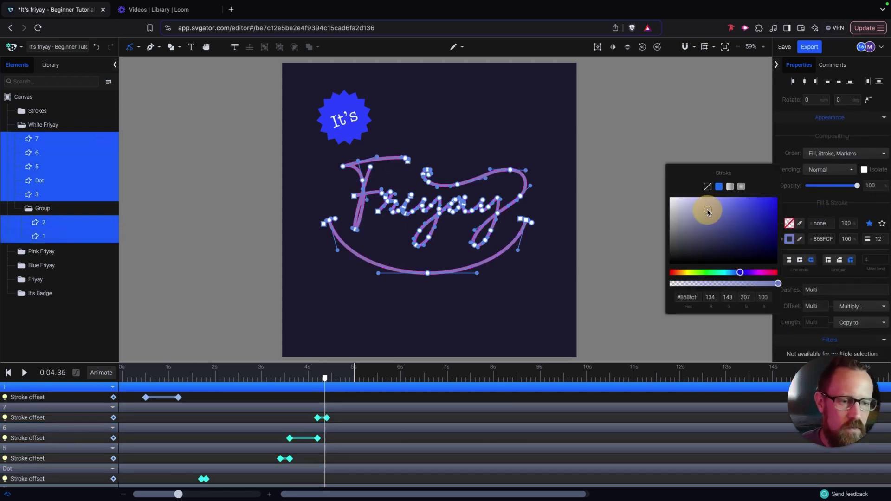
{"action": "left_click_drag", "start_coordinate": [709, 212], "coordinate": [616, 157]}
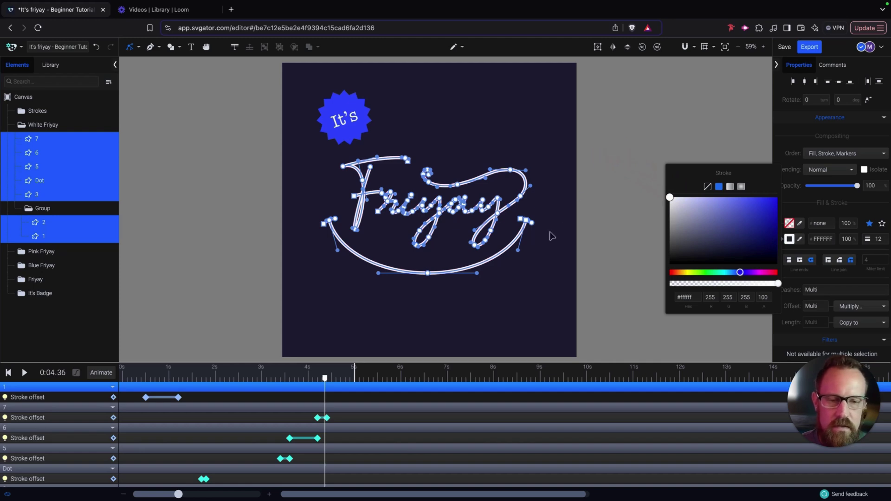
{"action": "left_click", "coordinate": [534, 270]}
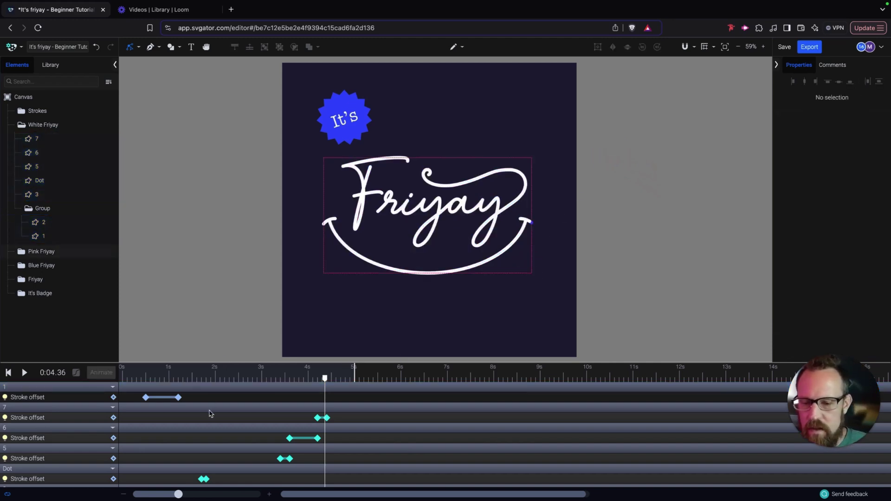
Shift all White Friyay stroke offset keyframes 0.2 seconds later in the timeline.
{"action": "scroll", "coordinate": [210, 413], "scroll_direction": "down", "scroll_amount": 2}
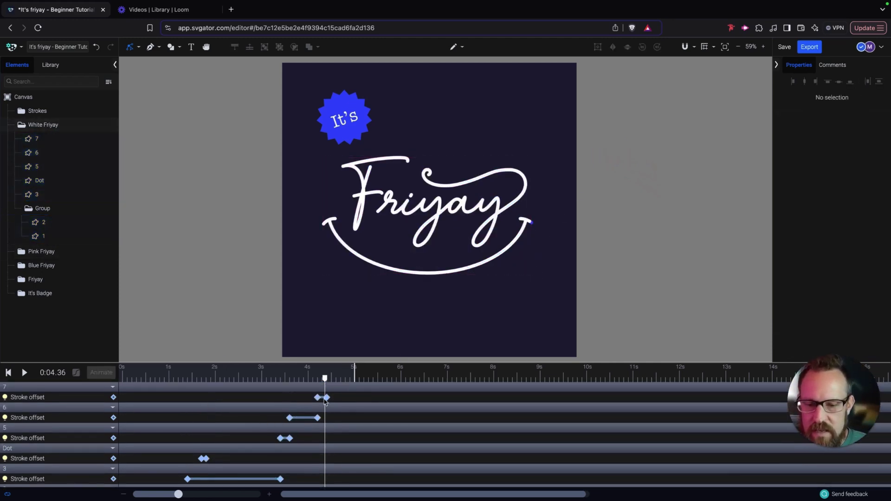
{"action": "mouse_move", "coordinate": [330, 398]}
{"action": "left_mouse_down"}
{"action": "mouse_move", "coordinate": [219, 424]}
{"action": "mouse_move", "coordinate": [95, 493]}
{"action": "mouse_move", "coordinate": [103, 497]}
{"action": "mouse_move", "coordinate": [139, 435]}
{"action": "left_mouse_up"}
{"action": "scroll", "coordinate": [190, 425], "scroll_direction": "up", "scroll_amount": 5}
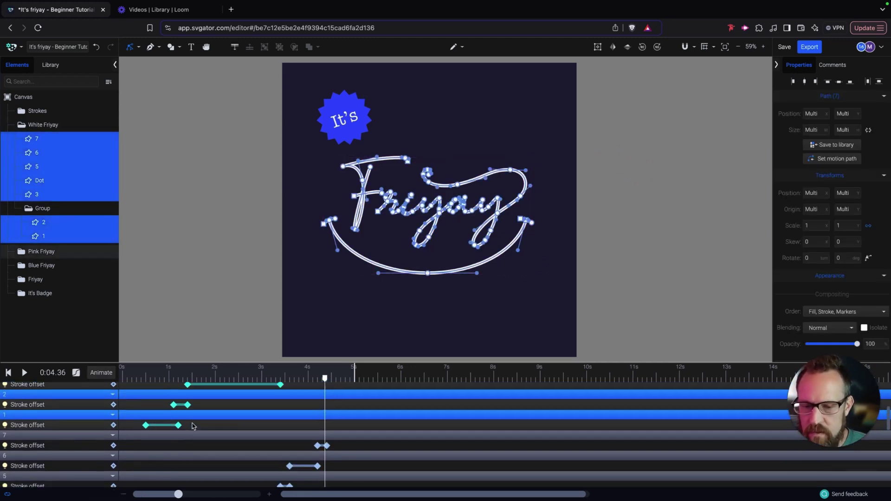
{"action": "scroll", "coordinate": [232, 427], "scroll_direction": "up", "scroll_amount": 2}
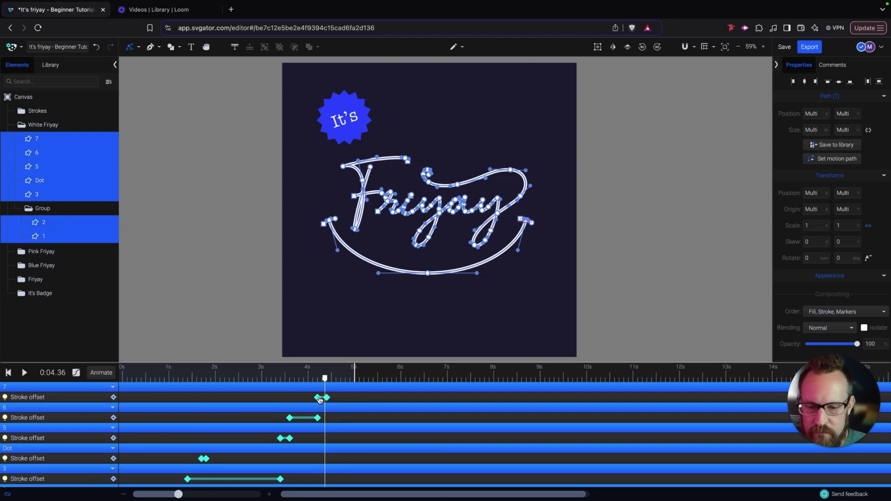
{"action": "left_click_drag", "start_coordinate": [320, 400], "coordinate": [326, 400]}
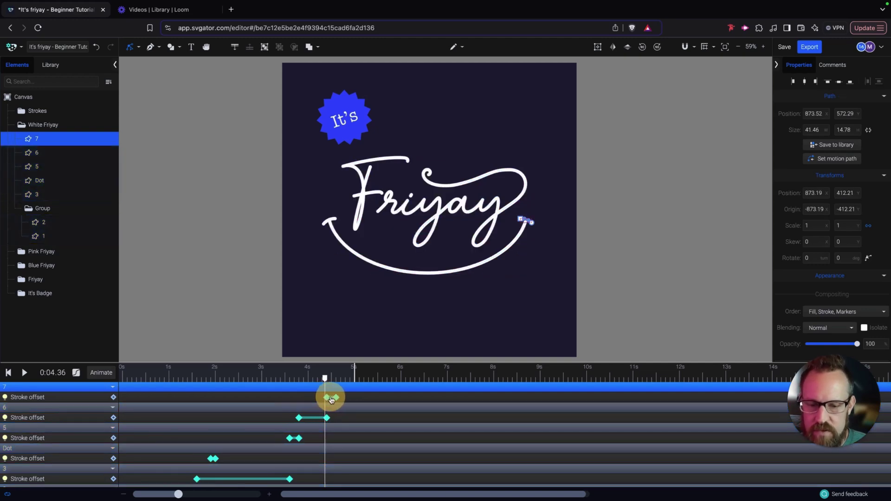
Preview the layered blue, pink and white lettering animation from the start of the timeline.
{"action": "left_click", "coordinate": [123, 377]}
{"action": "key", "text": "space"}
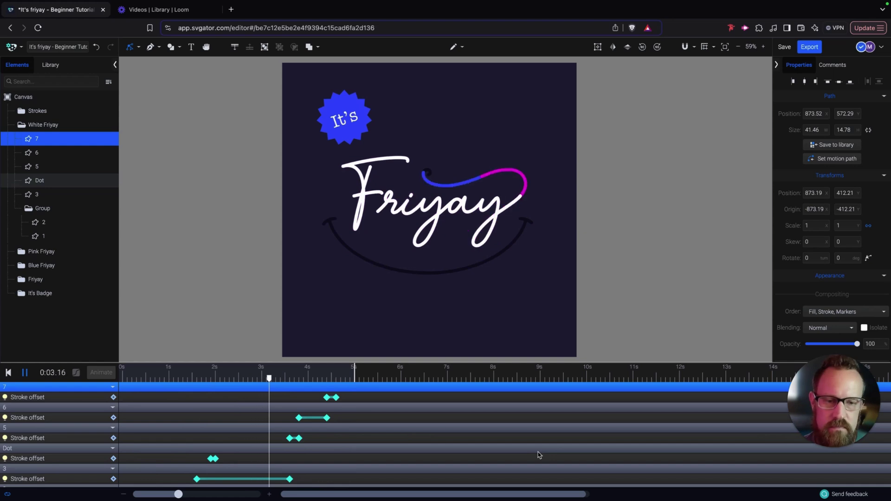
{"action": "key", "text": "space"}
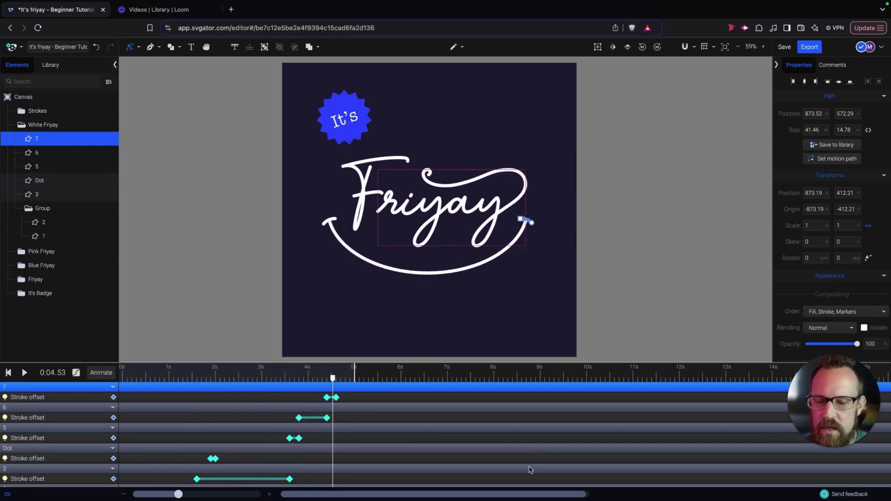
Retime the Pink Friyay keyframes: start stroke 3 at 1.3 s, end stroke 2 at 1.5 s and end stroke 1 at 1.3 s.
{"action": "left_click", "coordinate": [163, 416]}
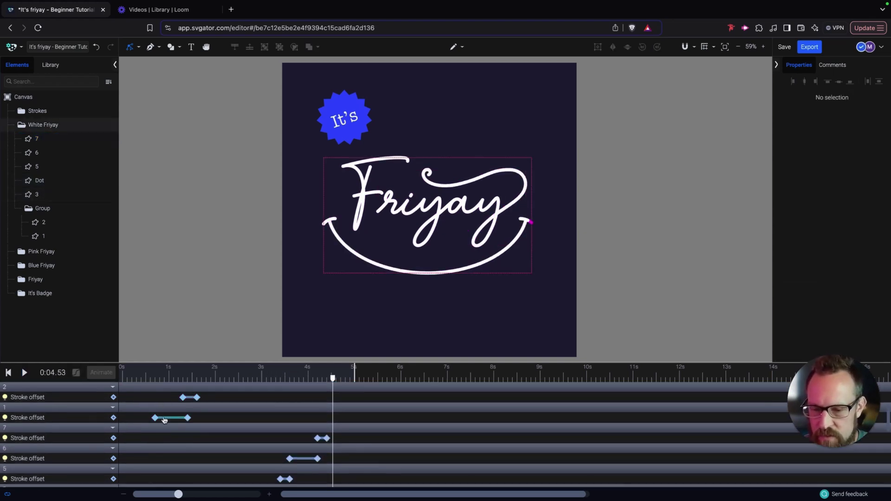
{"action": "scroll", "coordinate": [164, 420], "scroll_direction": "up", "scroll_amount": 2}
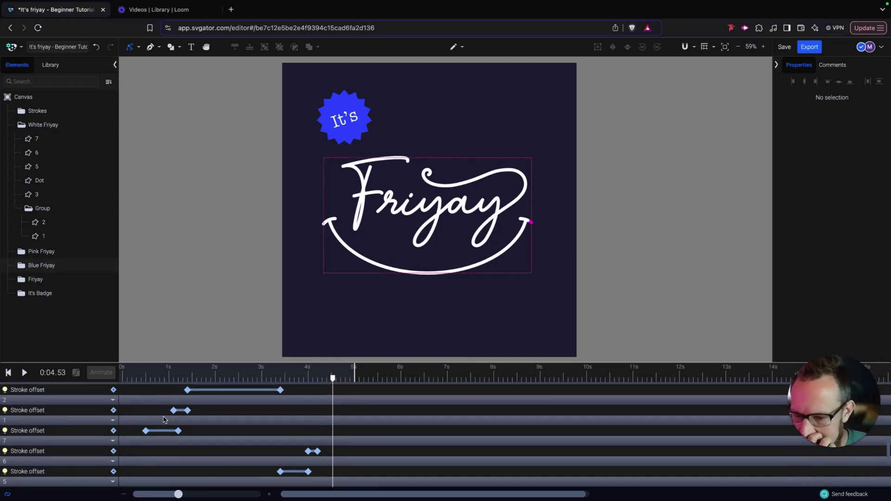
{"action": "scroll", "coordinate": [163, 420], "scroll_direction": "up", "scroll_amount": 3}
{"action": "left_click_drag", "start_coordinate": [190, 420], "coordinate": [182, 420]}
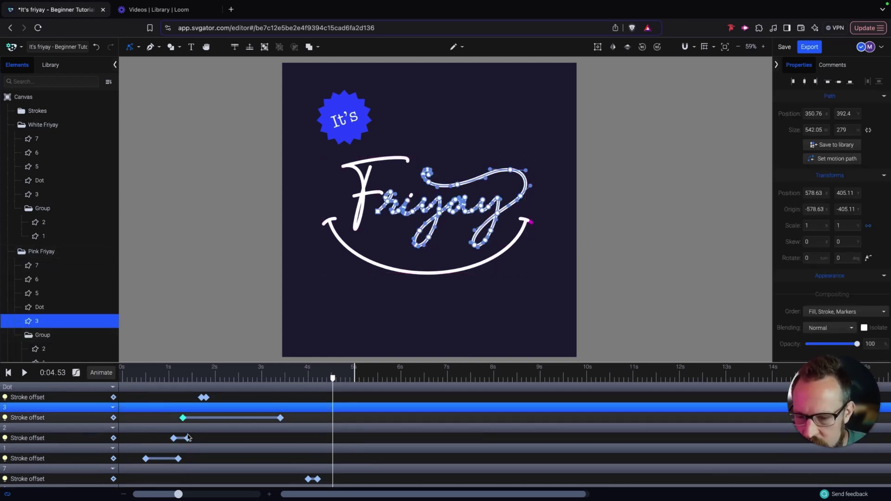
{"action": "left_click", "coordinate": [188, 438]}
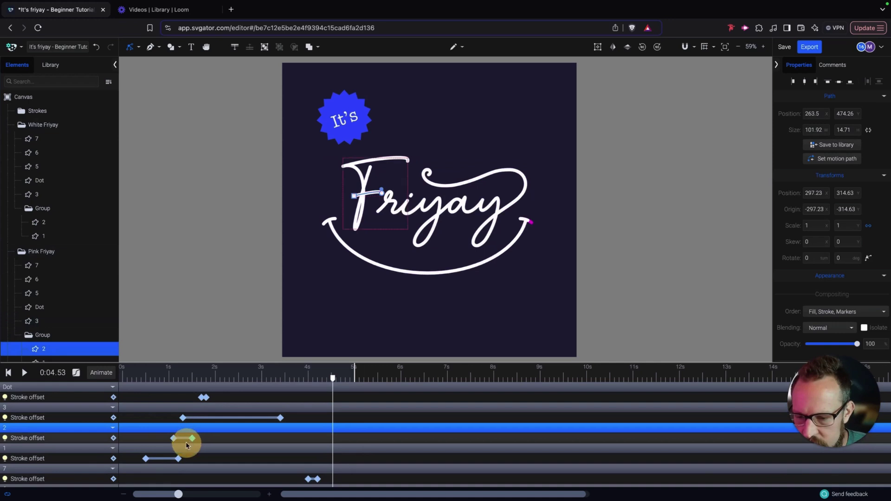
{"action": "left_click", "coordinate": [181, 459]}
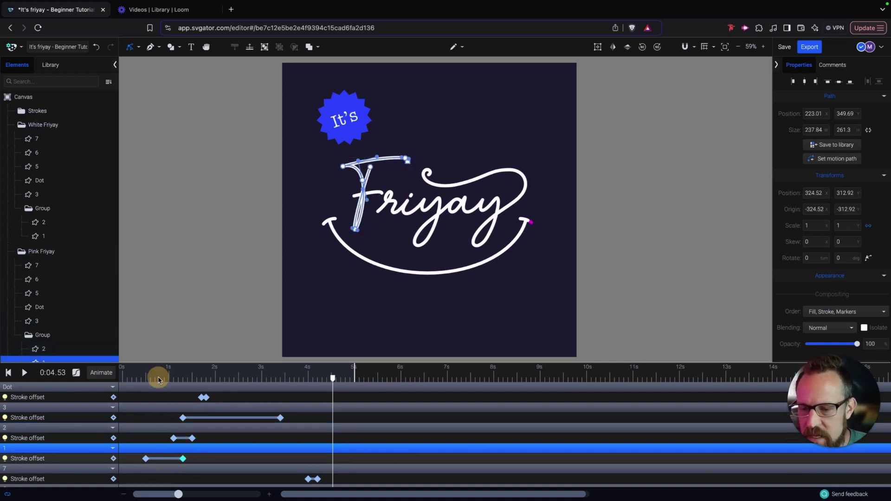
Preview the retimed pink strokes from about 0.5 seconds on the timeline.
{"action": "left_click", "coordinate": [144, 376]}
{"action": "key", "text": "space"}
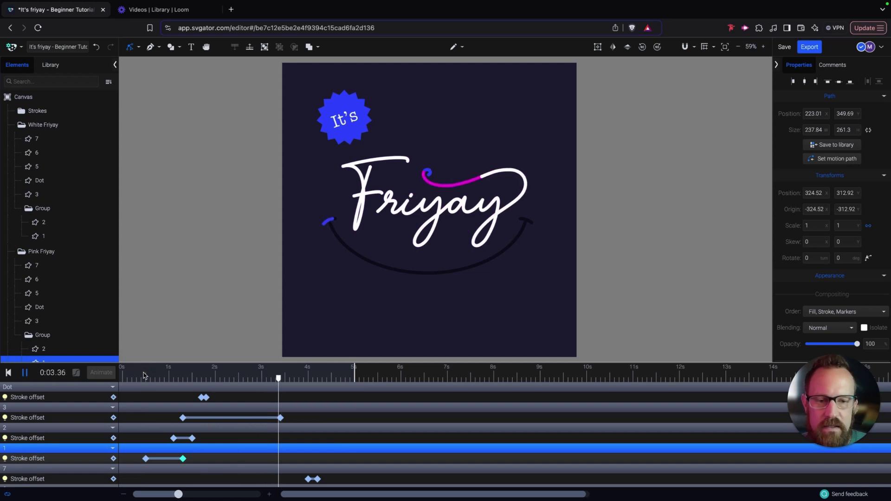
{"action": "key", "text": "space"}
Shift the White Friyay stroke offset keyframes of smile paths 5, 6 and 7 0.1 seconds earlier and preview from about 2.5 seconds.
{"action": "scroll", "coordinate": [271, 405], "scroll_direction": "up", "scroll_amount": 3}
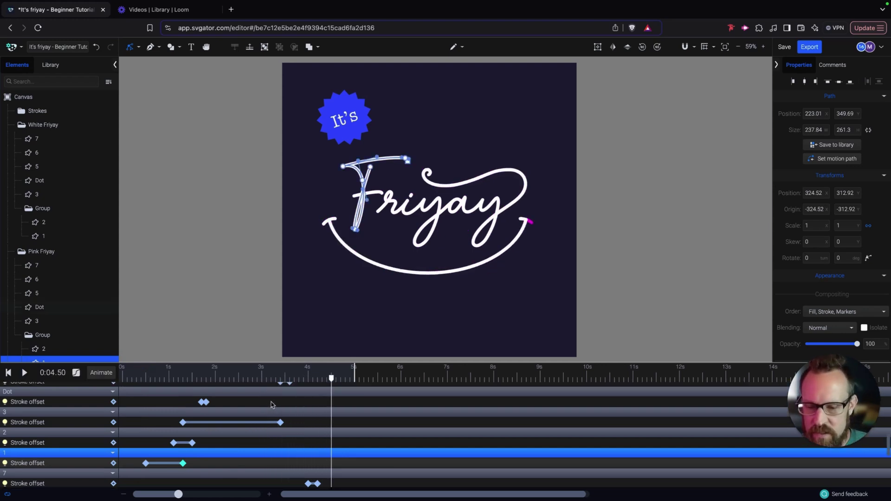
{"action": "scroll", "coordinate": [271, 405], "scroll_direction": "up", "scroll_amount": 5}
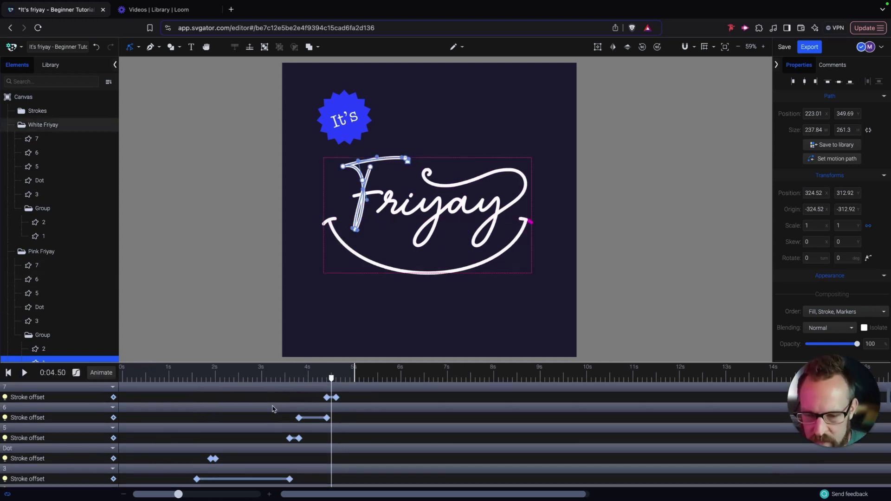
{"action": "left_click", "coordinate": [327, 418]}
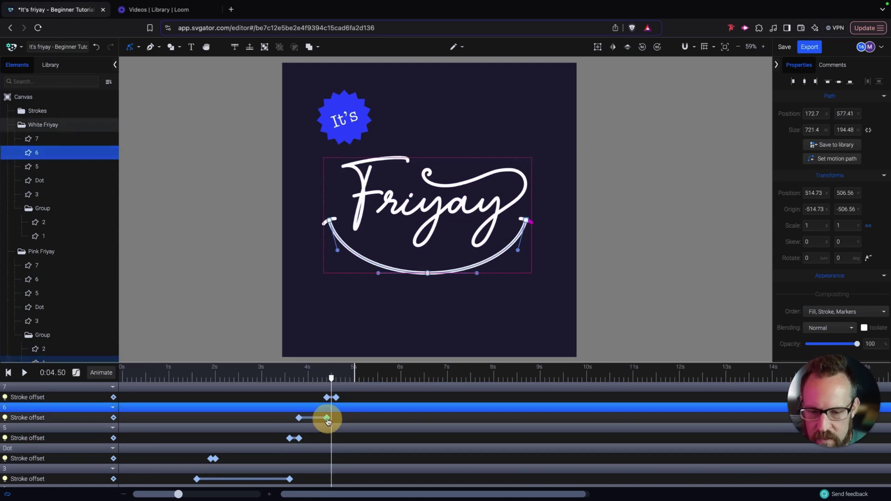
{"action": "left_click", "coordinate": [327, 398]}
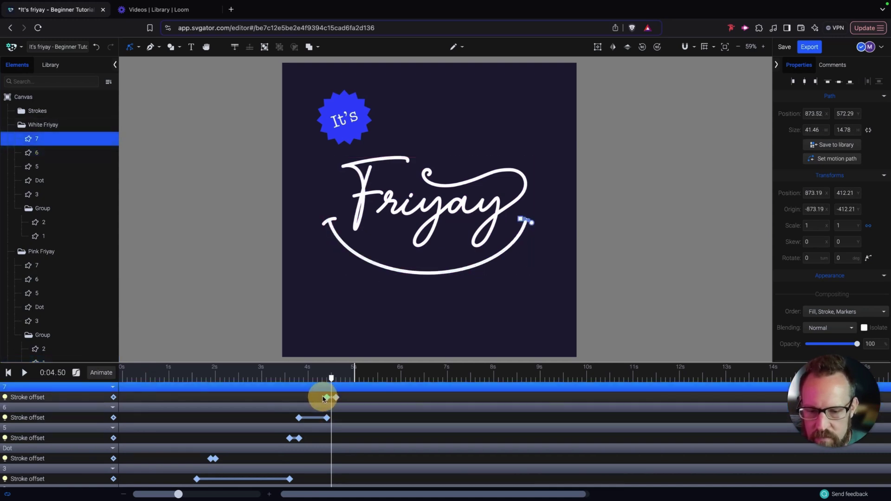
{"action": "left_click", "coordinate": [299, 419]}
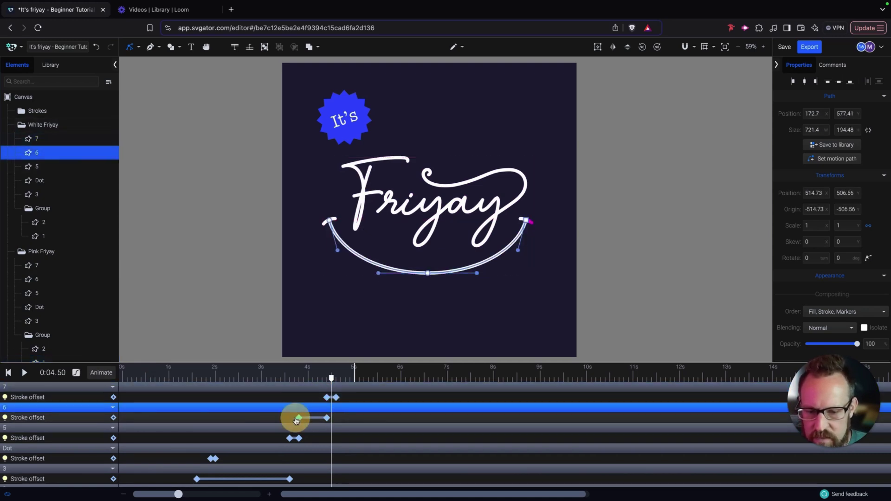
{"action": "left_click", "coordinate": [289, 439]}
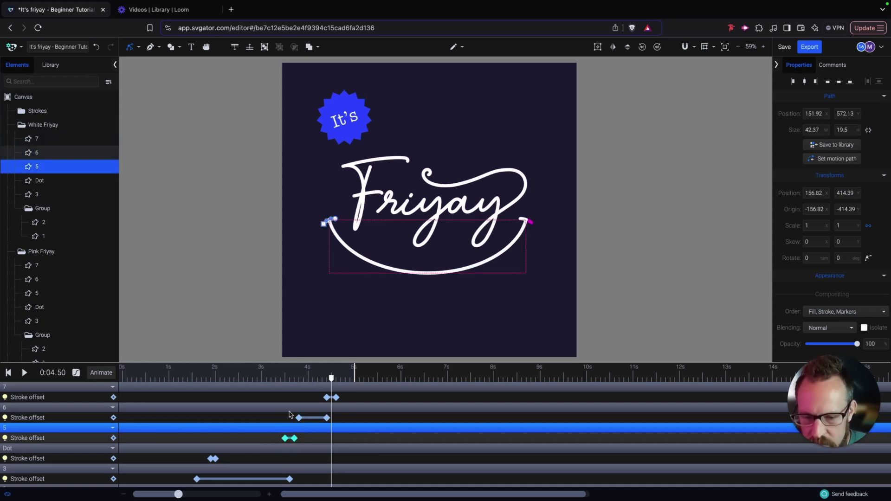
{"action": "left_click_drag", "start_coordinate": [286, 389], "coordinate": [348, 420]}
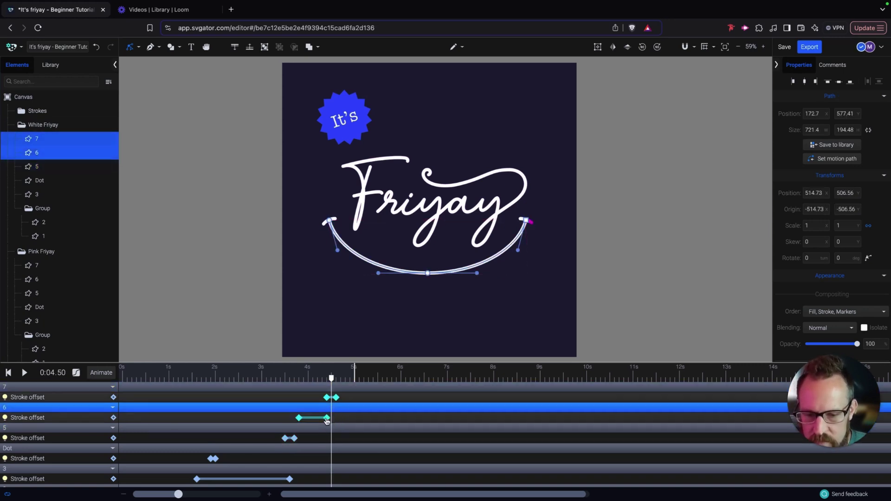
{"action": "left_click", "coordinate": [323, 420]}
{"action": "left_click", "coordinate": [241, 372]}
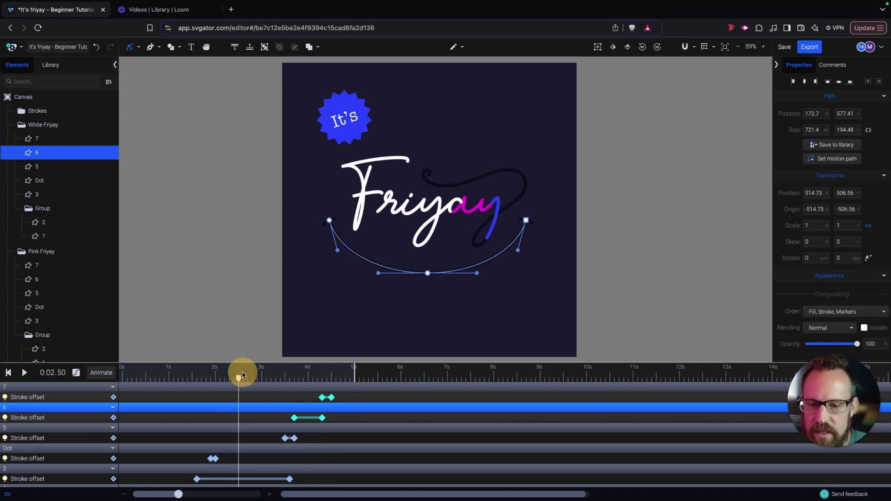
{"action": "key", "text": "space"}
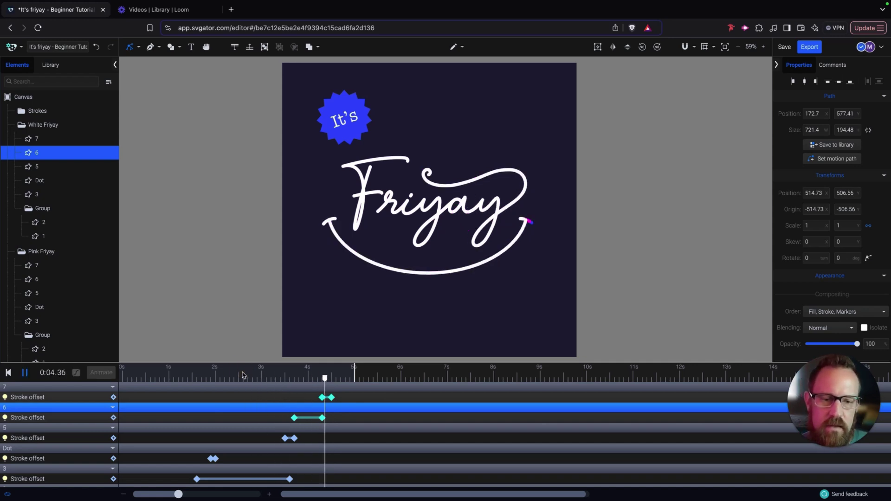